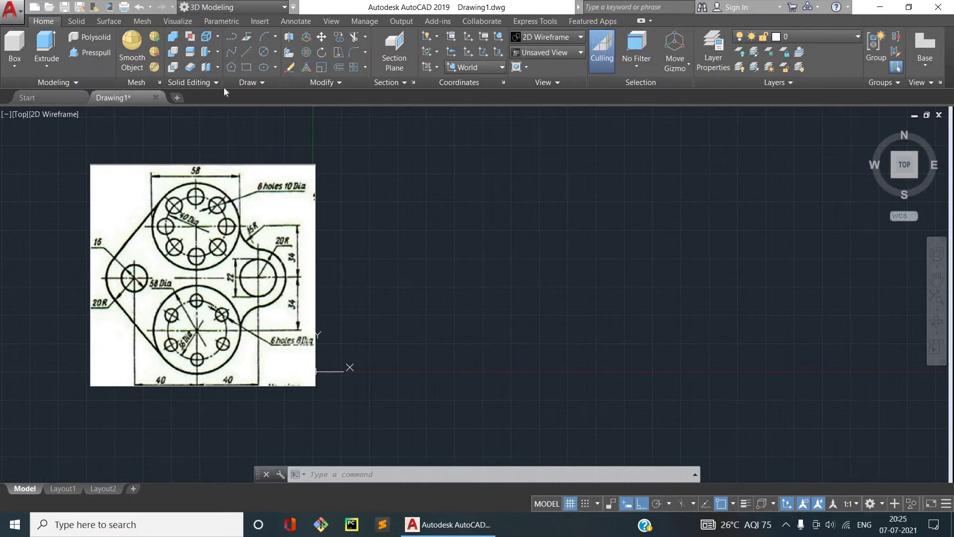
# - Draw a 58-diameter circle beside the reference image
pyautogui.click(264, 51)
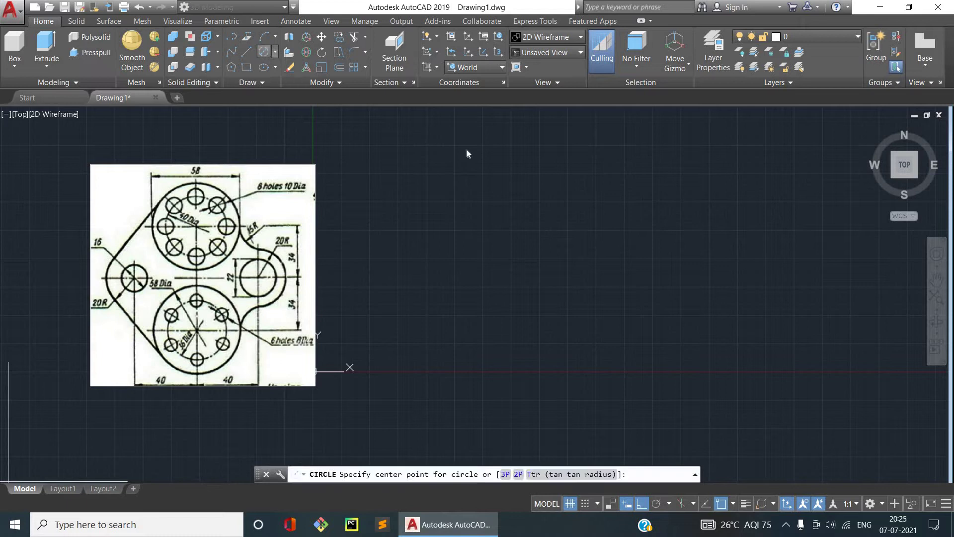
pyautogui.click(574, 184)
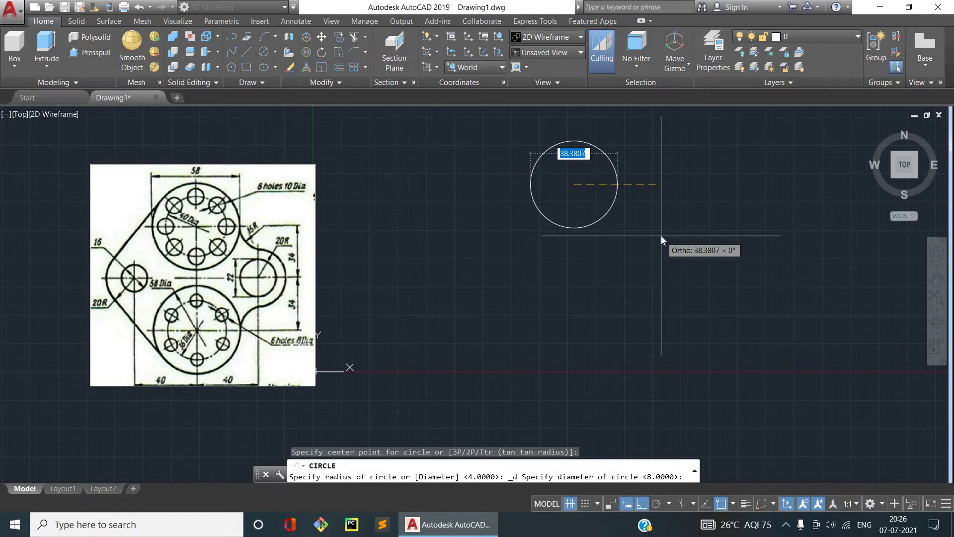
pyautogui.write('58')
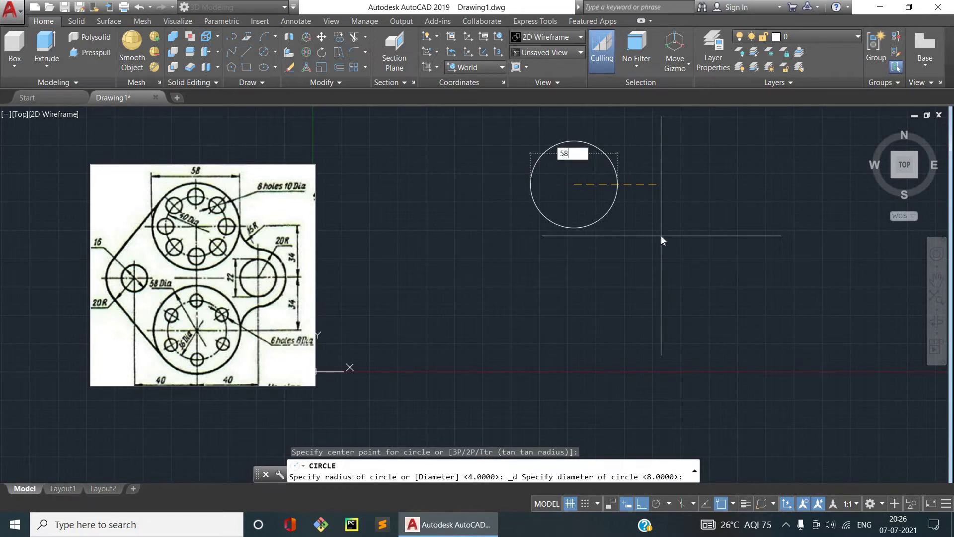
pyautogui.press('Return')
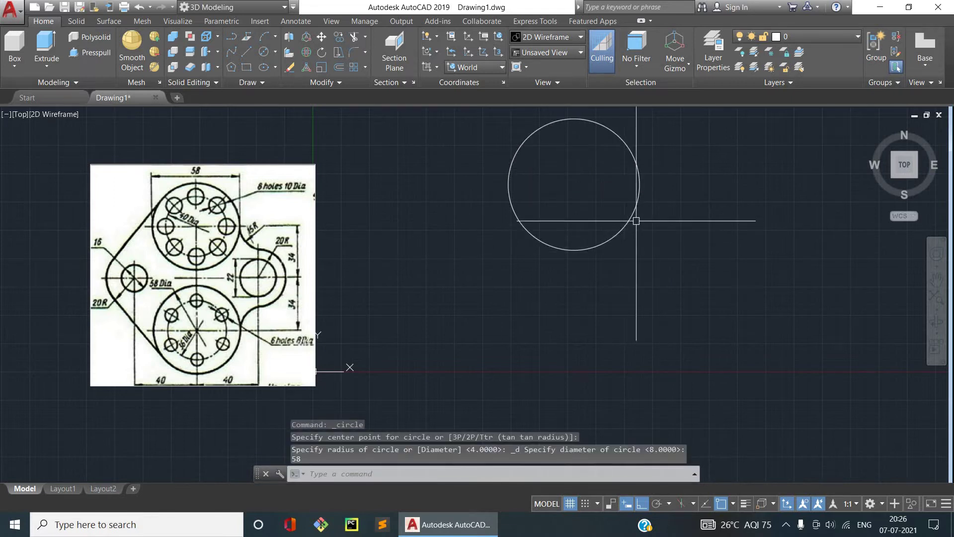
# - Add a concentric 40-diameter circle at the same centre
pyautogui.press('Return')
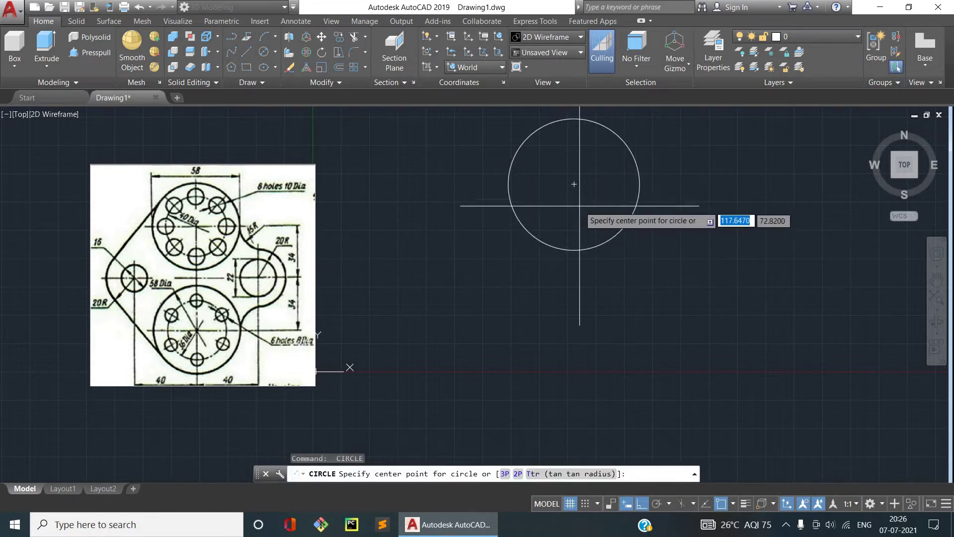
pyautogui.click(575, 186)
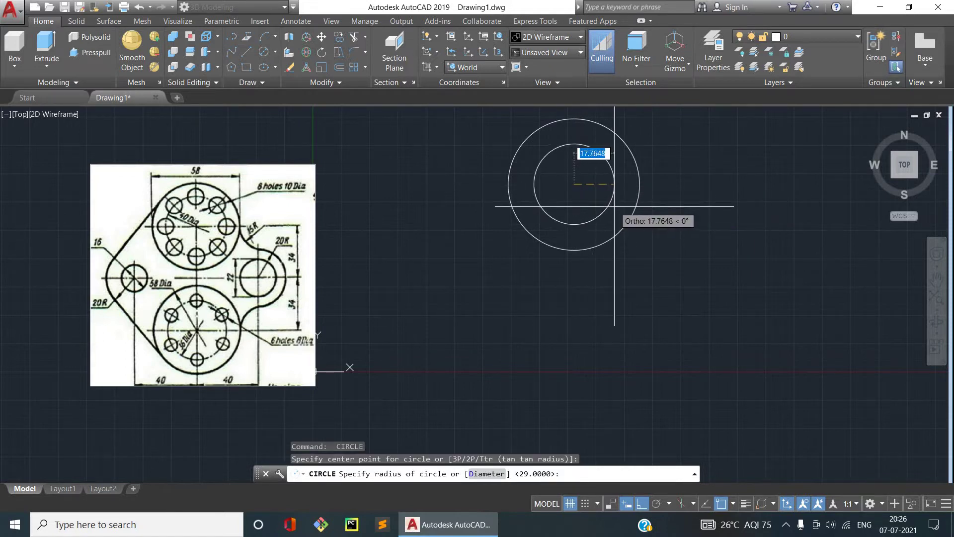
pyautogui.write('d')
pyautogui.press('Return')
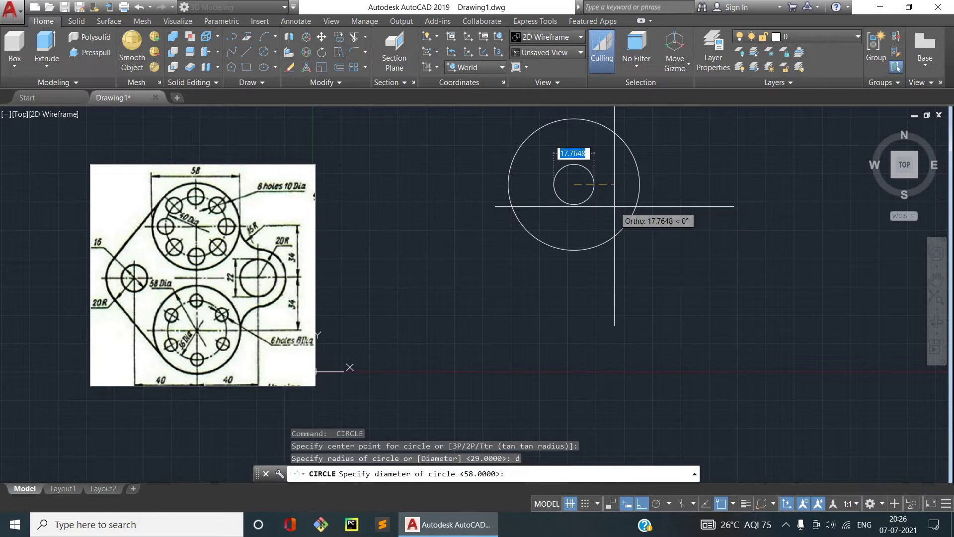
pyautogui.write('40')
pyautogui.press('Return')
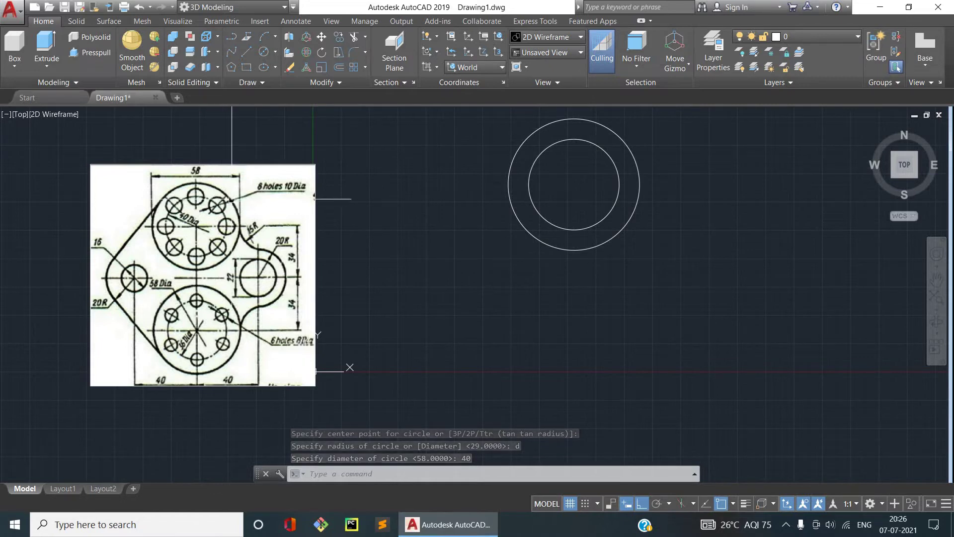
# - Draw a 10-diameter hole circle at the top quadrant of the 40-diameter circle
pyautogui.click(276, 53)
pyautogui.click(306, 93)
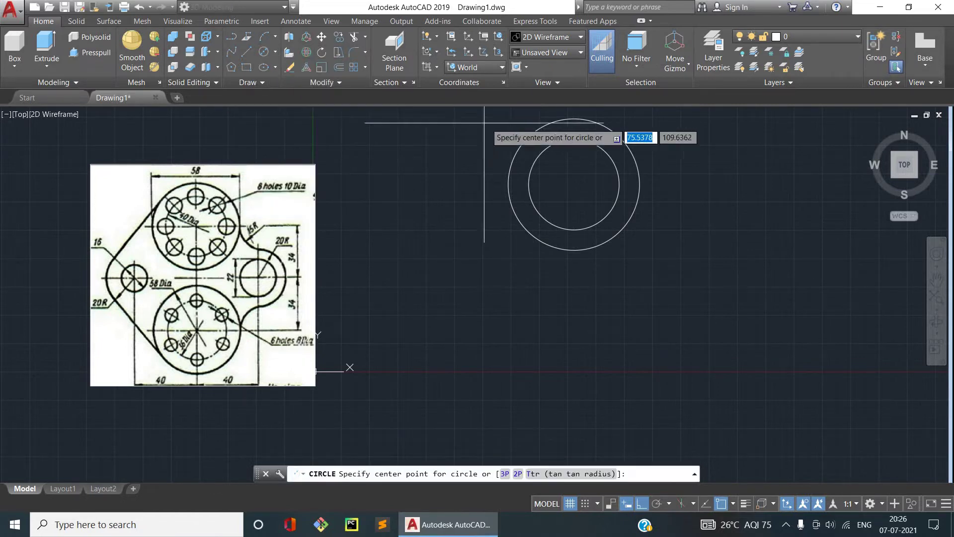
pyautogui.click(574, 139)
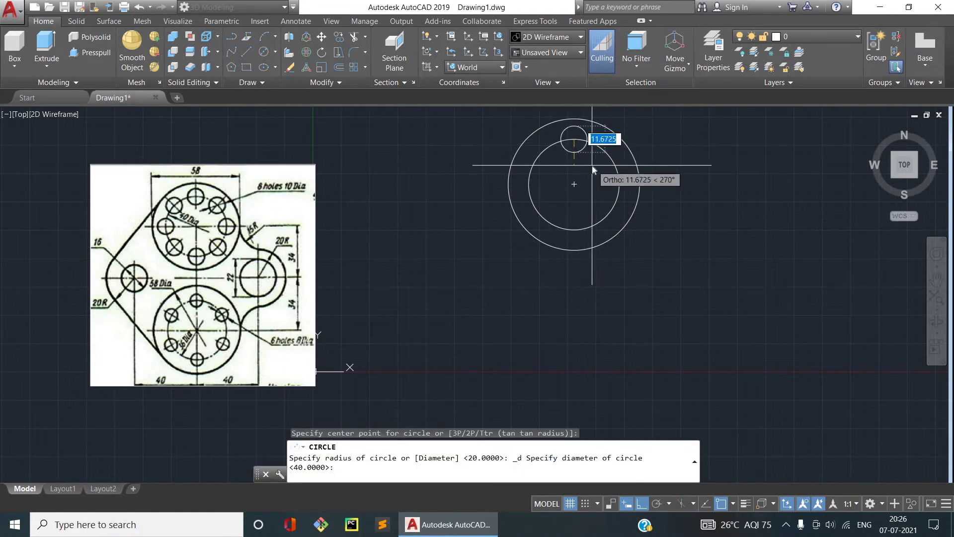
pyautogui.write('10')
pyautogui.press('Return')
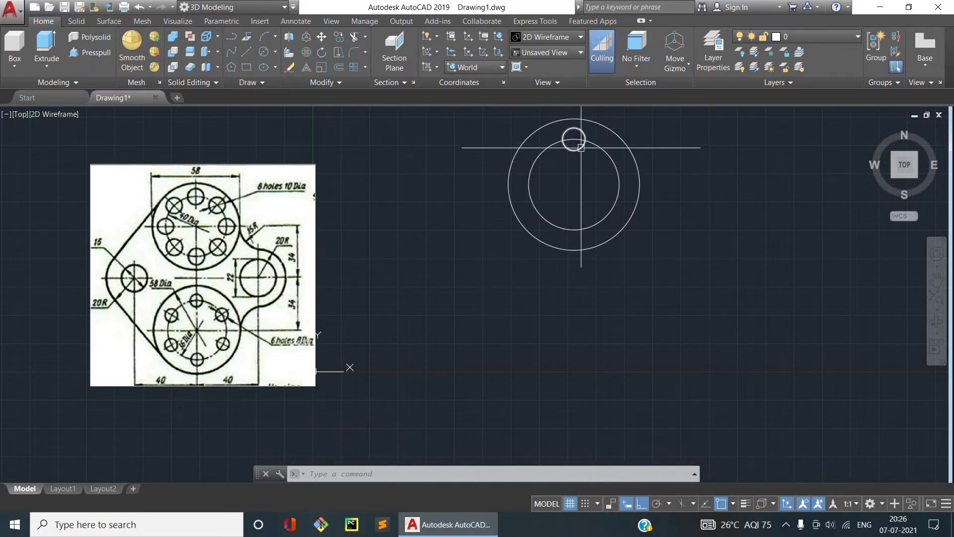
# - Polar-array the hole into eight copies around the flange centre
pyautogui.click(573, 128)
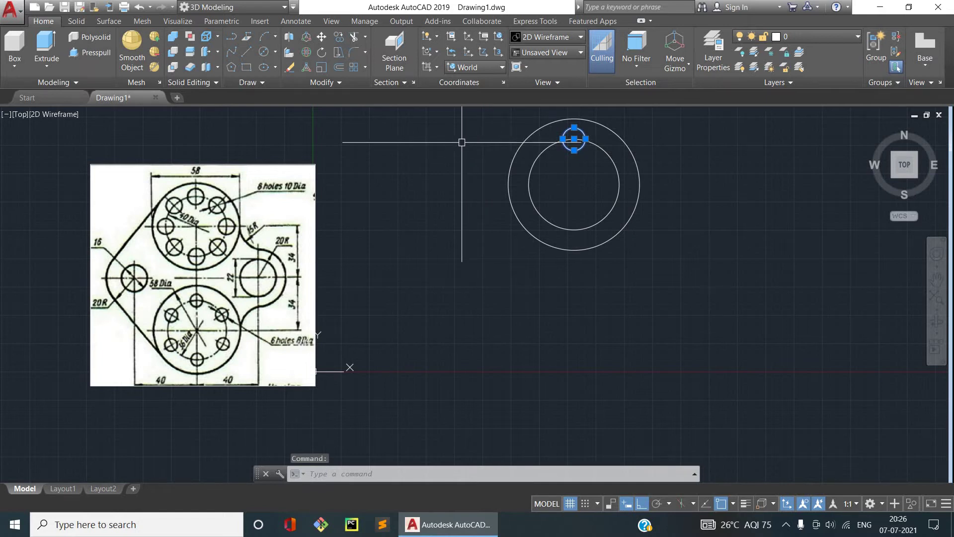
pyautogui.write('AR')
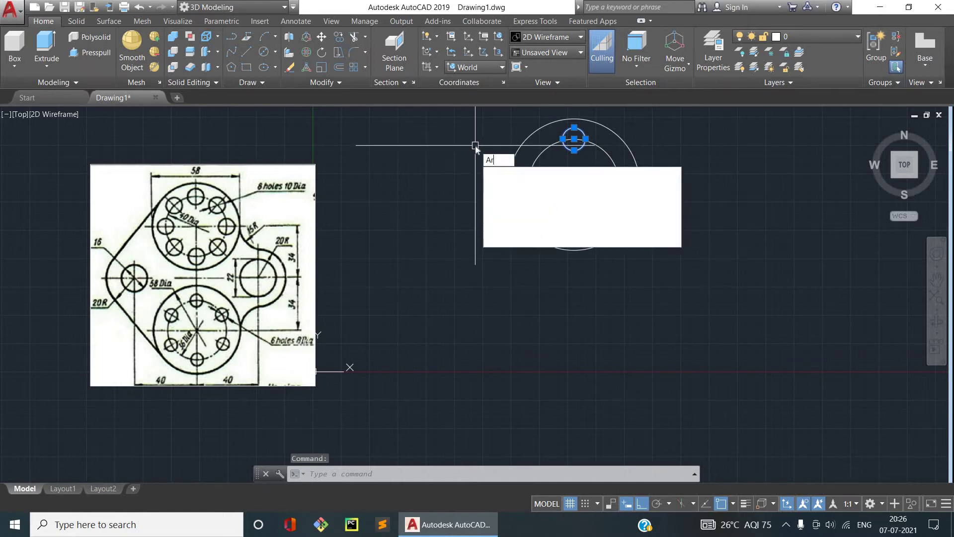
pyautogui.press('Return')
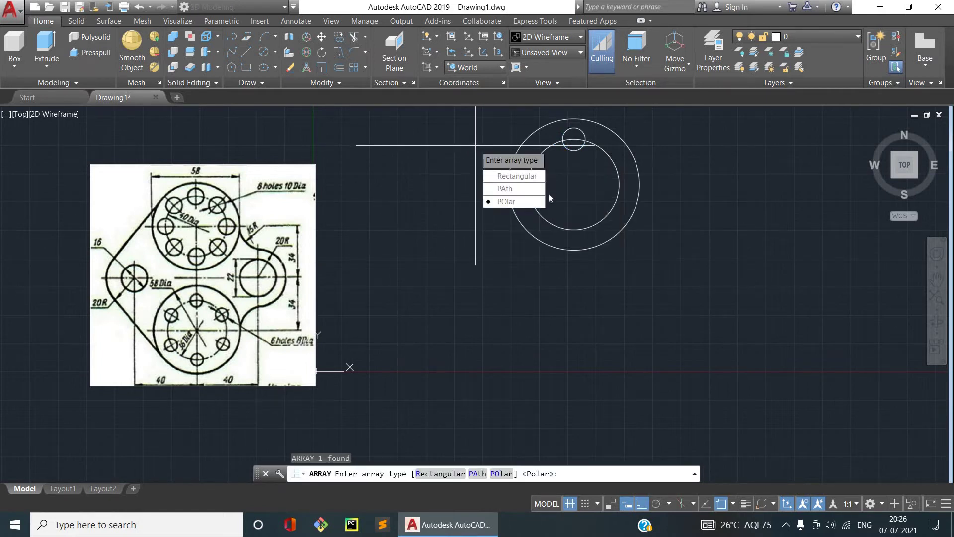
pyautogui.click(509, 201)
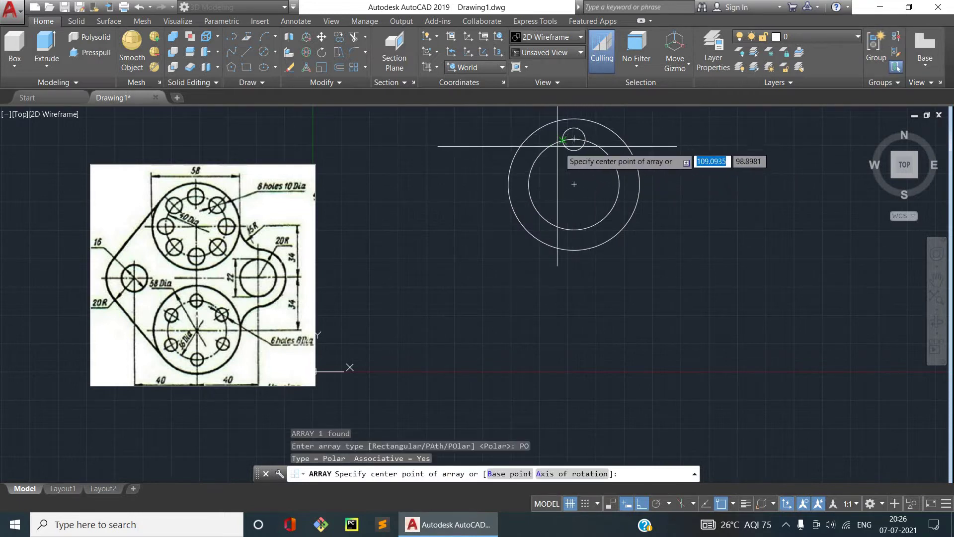
pyautogui.click(574, 184)
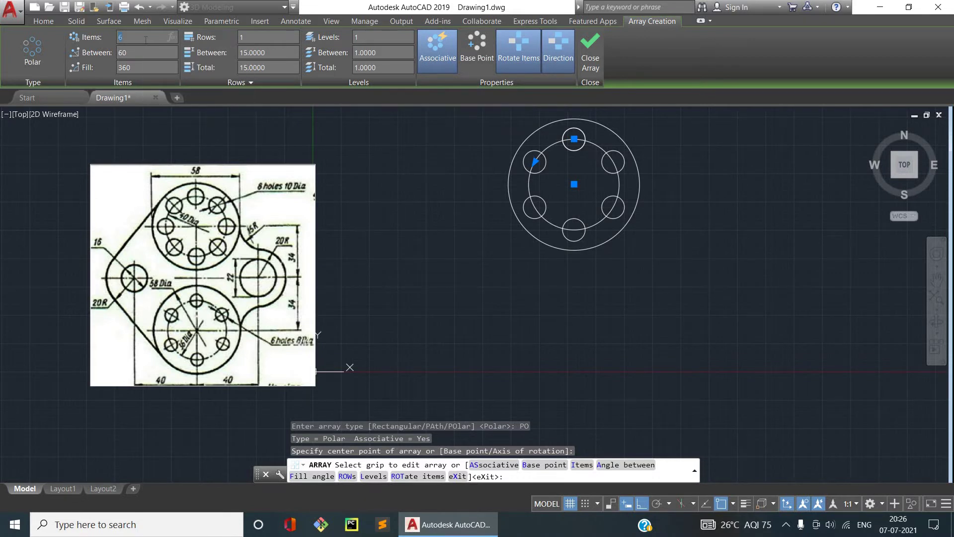
pyautogui.write('8')
pyautogui.press('Return')
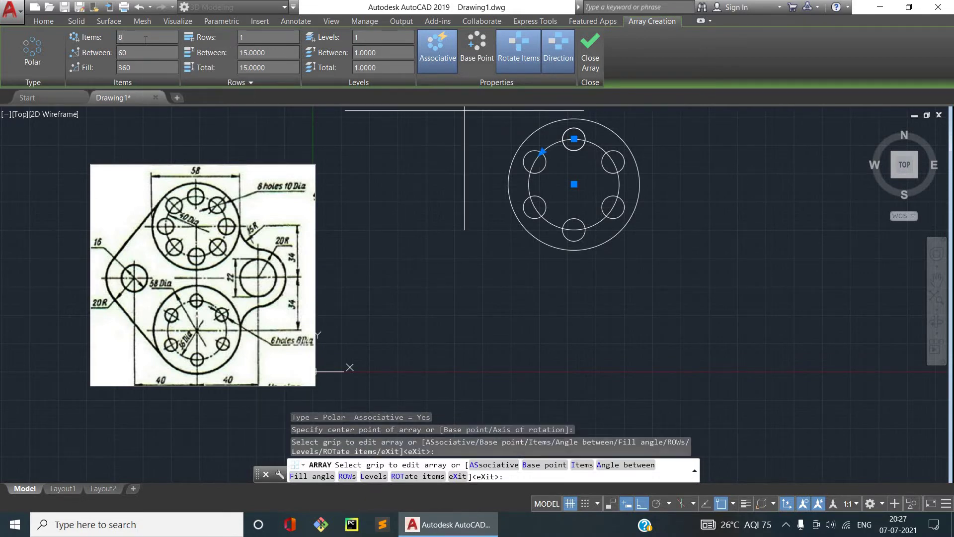
pyautogui.click(597, 57)
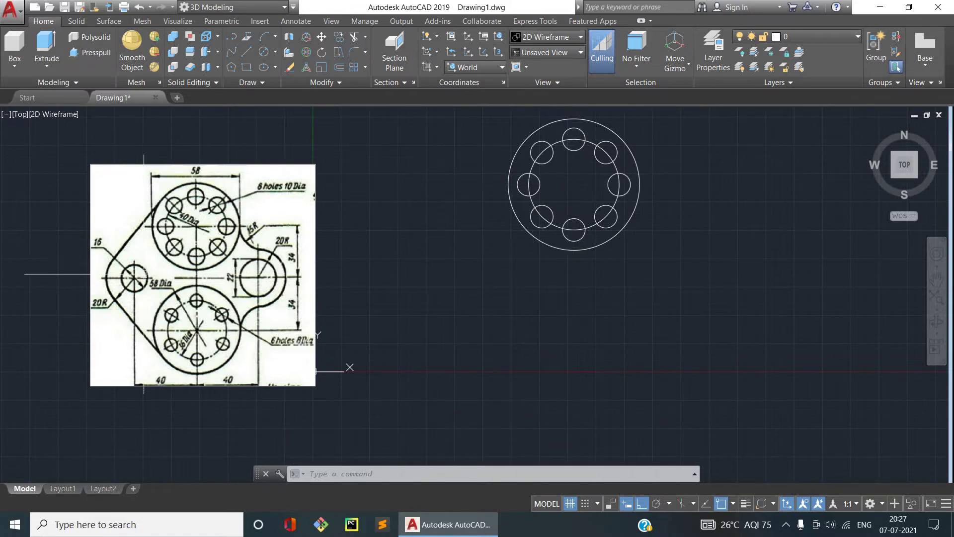
# - Zoom in and out to read the centre-circle size on the reference image
pyautogui.scroll(4, 98, 241)
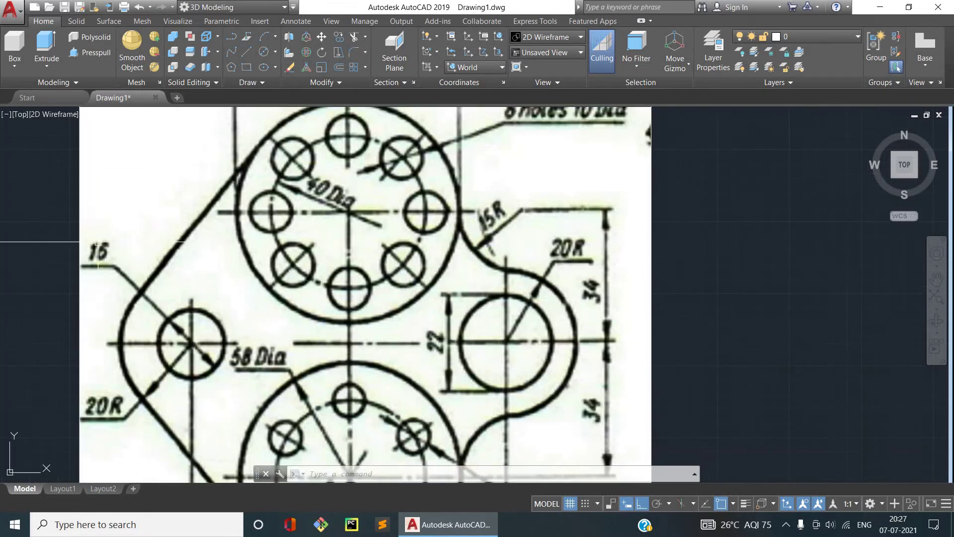
pyautogui.scroll(-6, 118, 254)
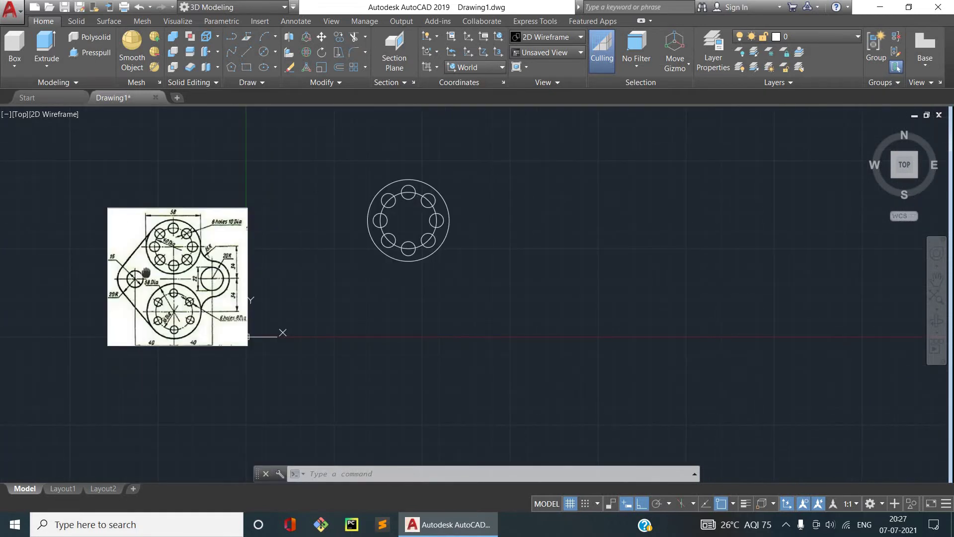
pyautogui.scroll(2, 133, 273)
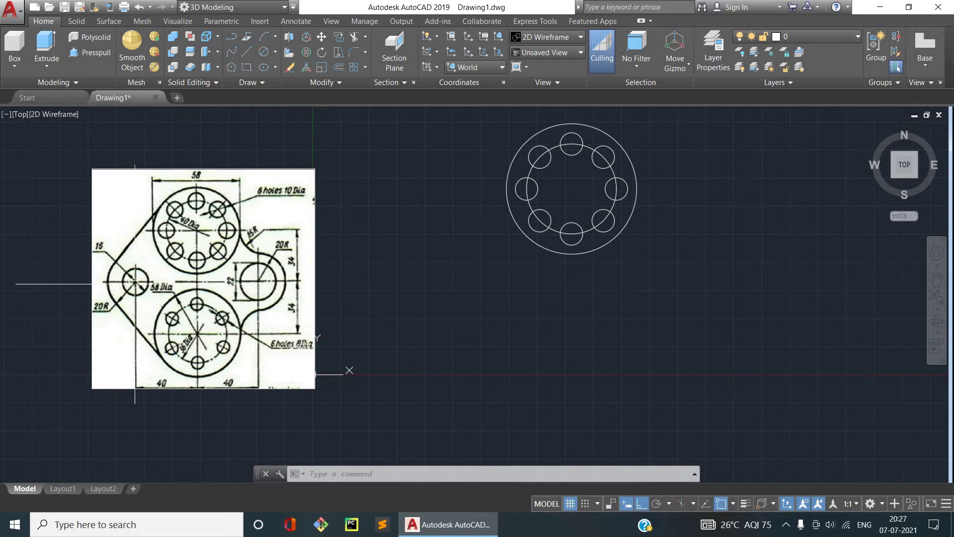
pyautogui.scroll(4, 128, 276)
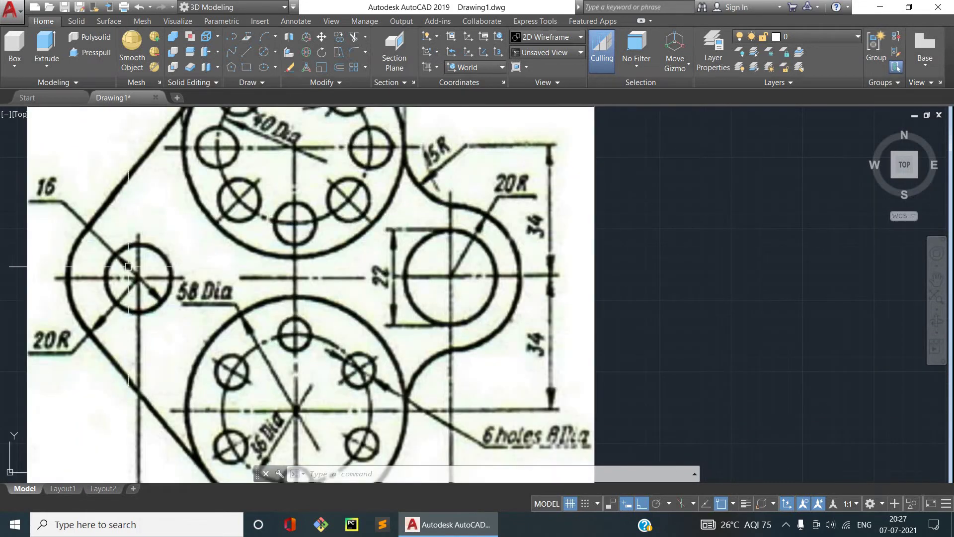
pyautogui.scroll(-3, 156, 296)
pyautogui.scroll(-1, 156, 296)
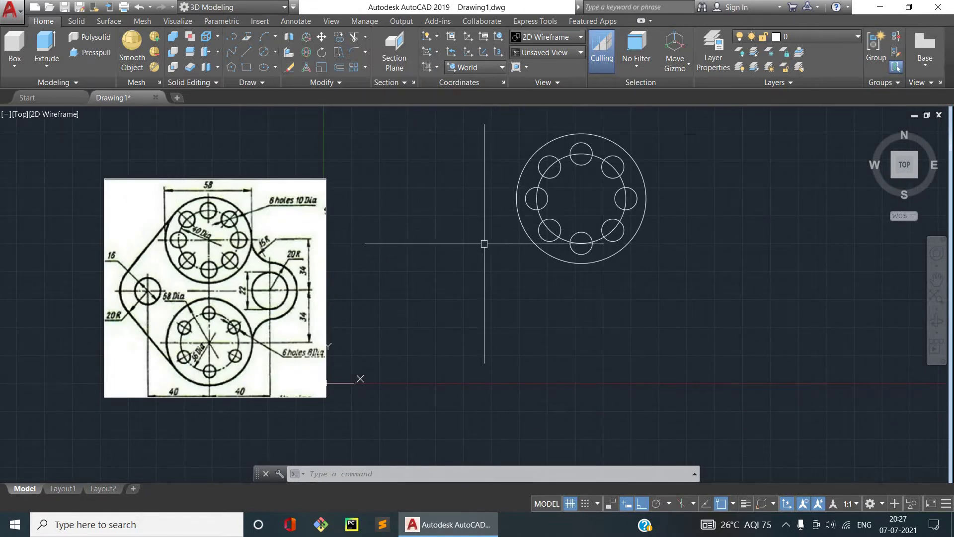
# - Draw a 16-diameter circle at the centre of the eight-hole flange
pyautogui.write('c')
pyautogui.press('Return')
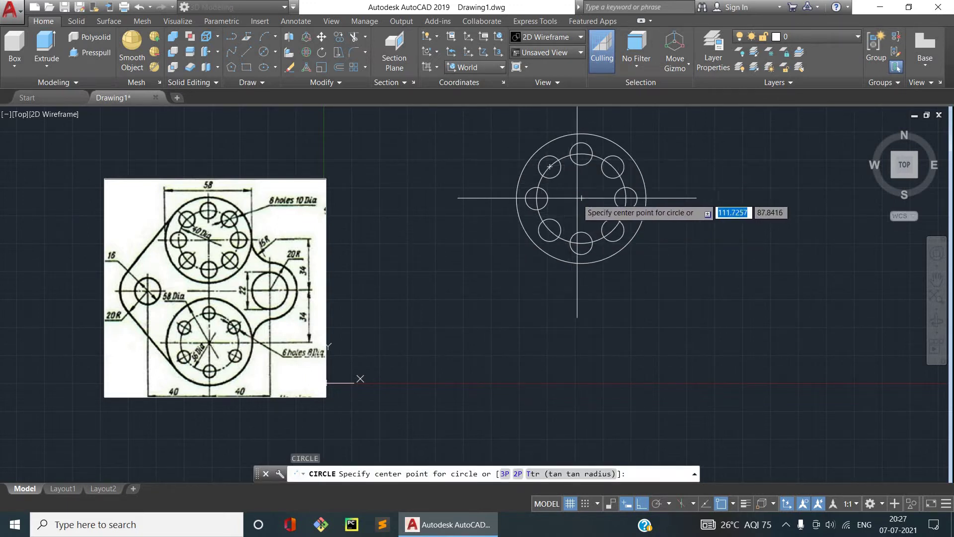
pyautogui.click(581, 198)
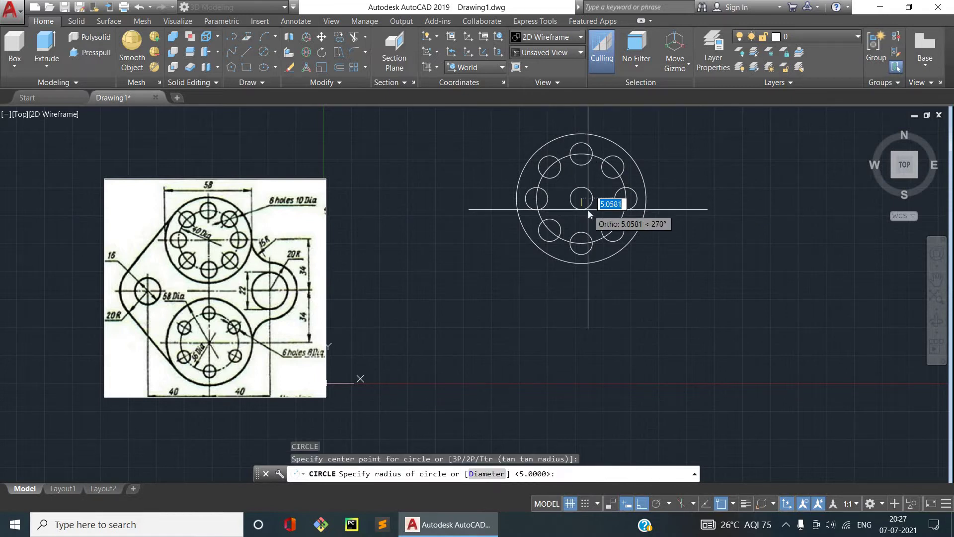
pyautogui.write('d')
pyautogui.press('Return')
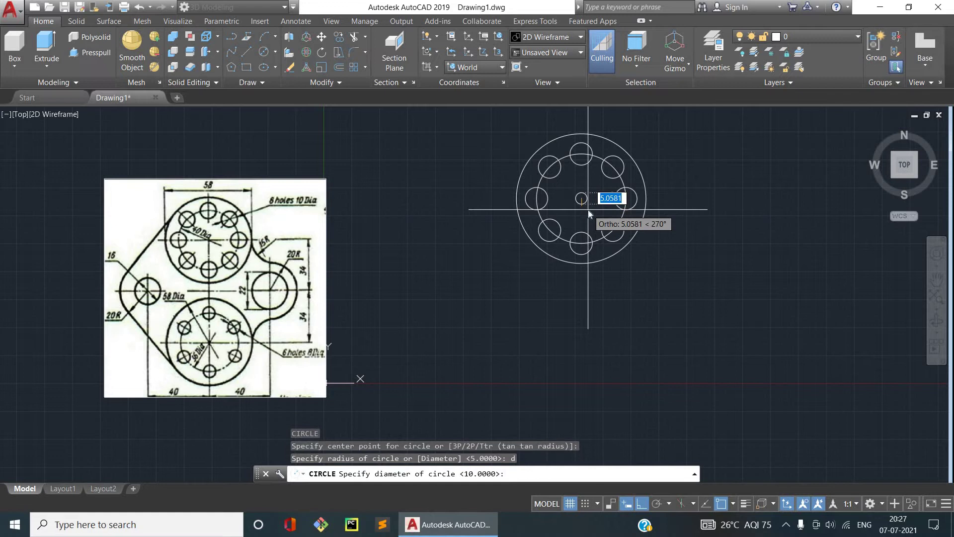
pyautogui.write('16')
pyautogui.press('Return')
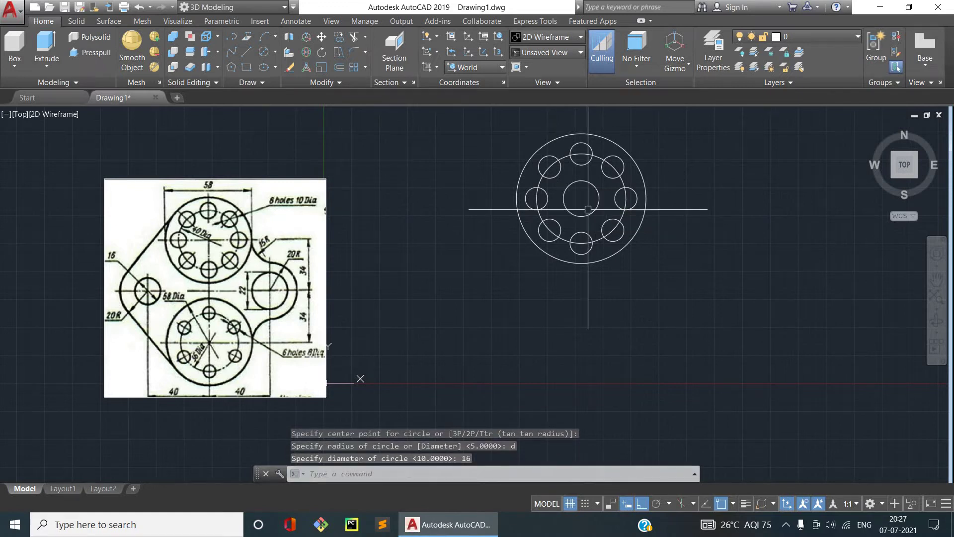
pyautogui.click(569, 185)
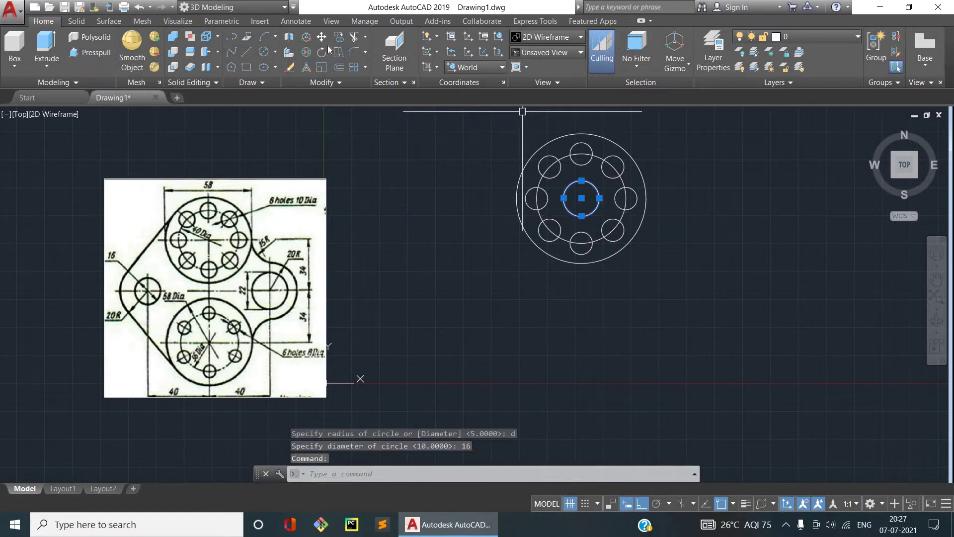
# - Move the 16-diameter circle 34 units below the flange centre
pyautogui.click(322, 36)
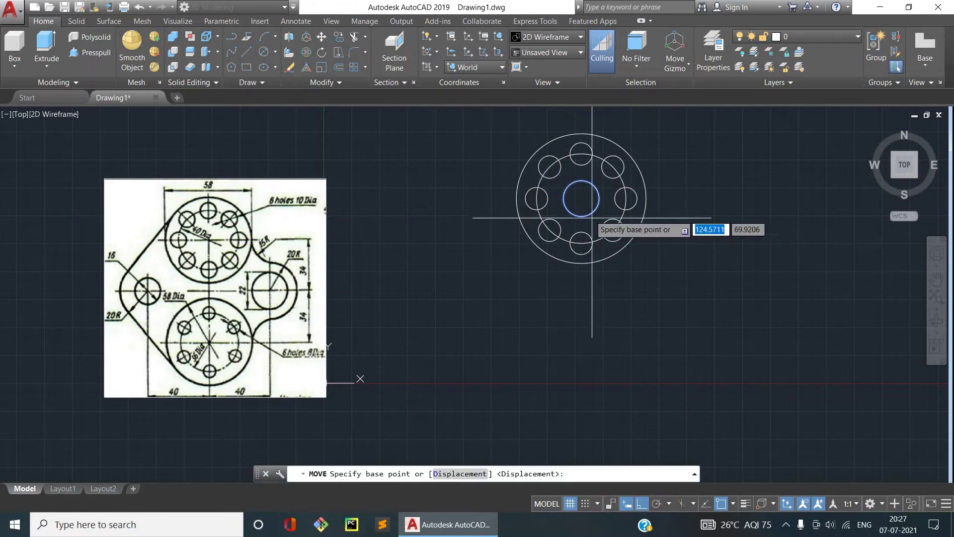
pyautogui.click(582, 198)
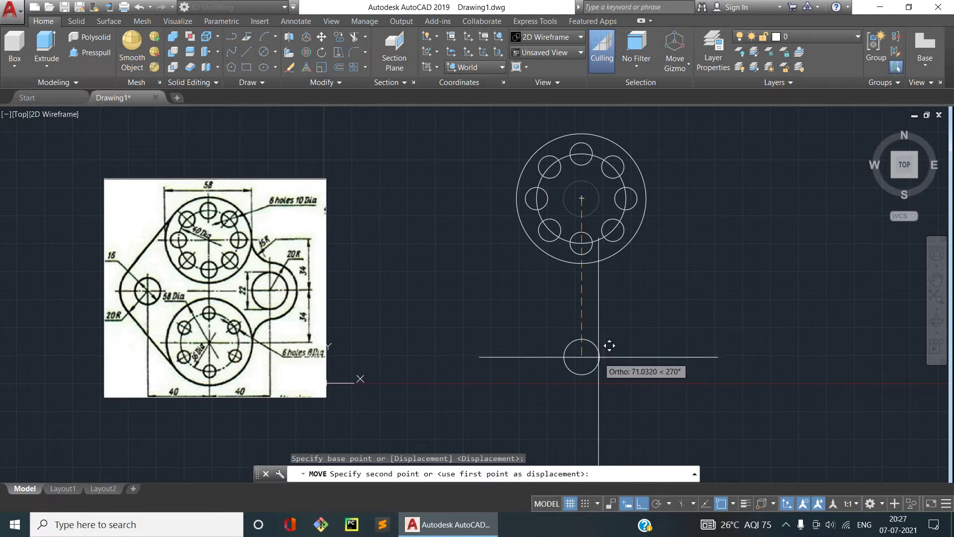
pyautogui.write('34')
pyautogui.press('Return')
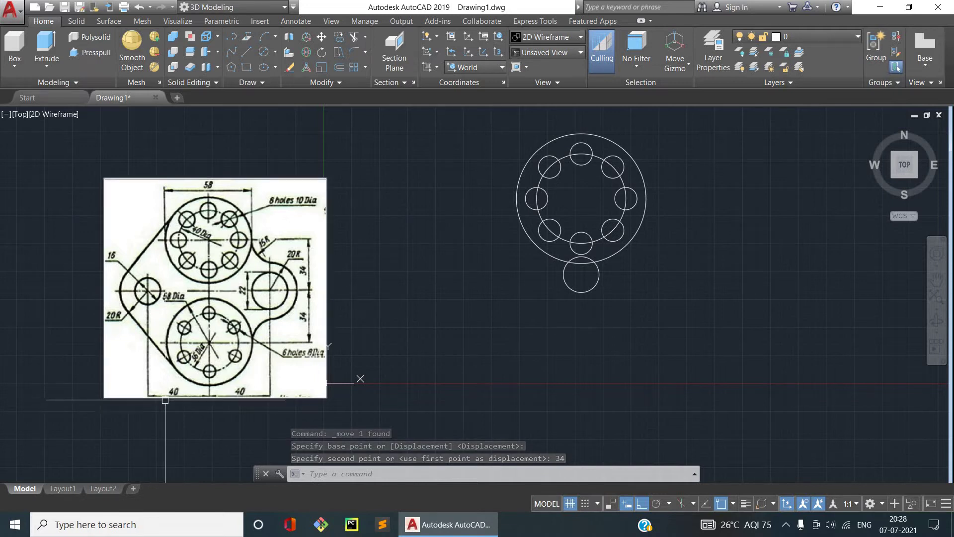
pyautogui.scroll(2, 171, 385)
pyautogui.scroll(-2, 160, 392)
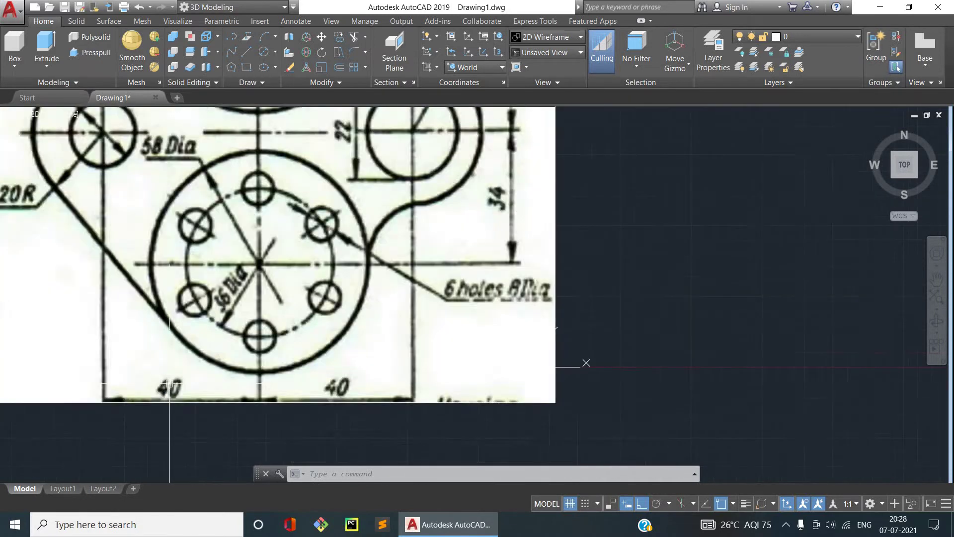
pyautogui.scroll(-2, 159, 392)
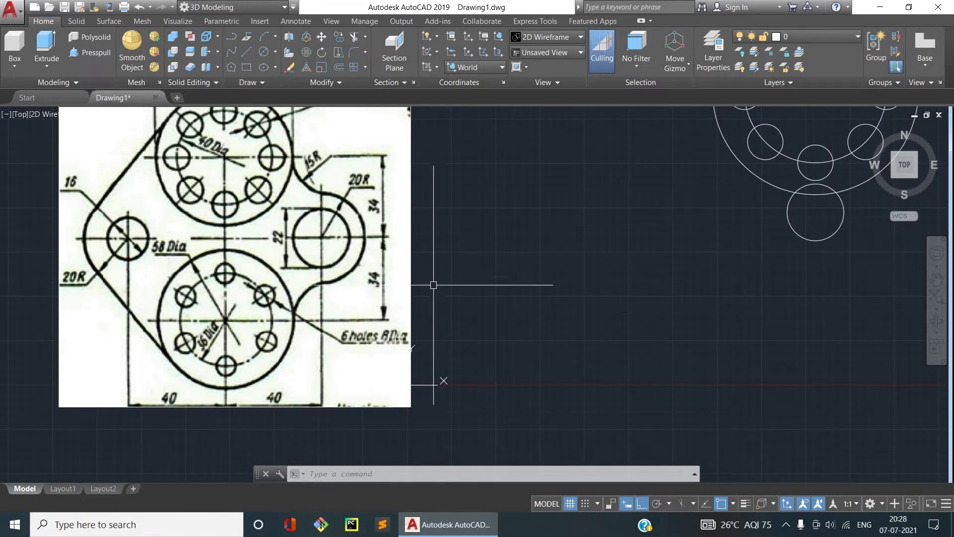
pyautogui.scroll(-2, 433, 285)
# - Move the small circle 40 units to the left
pyautogui.click(672, 256)
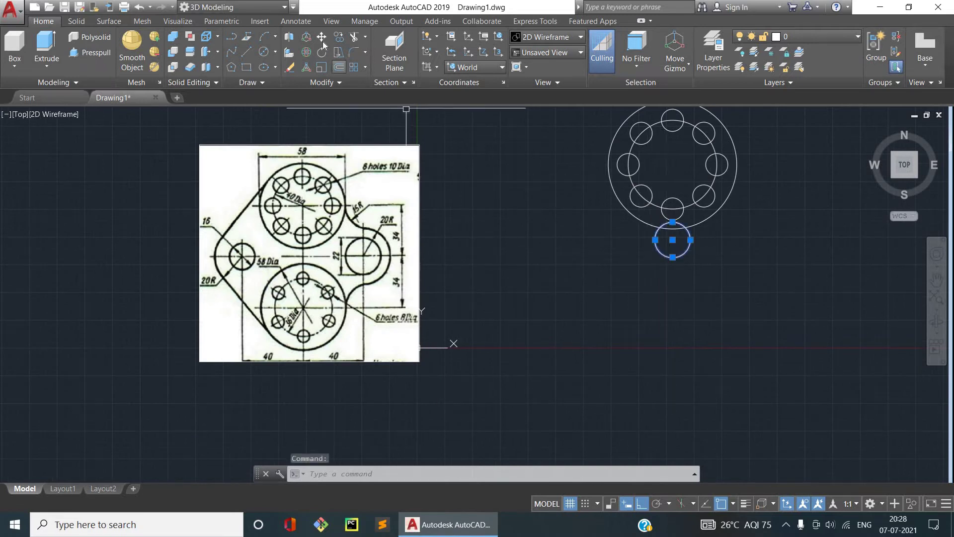
pyautogui.click(321, 36)
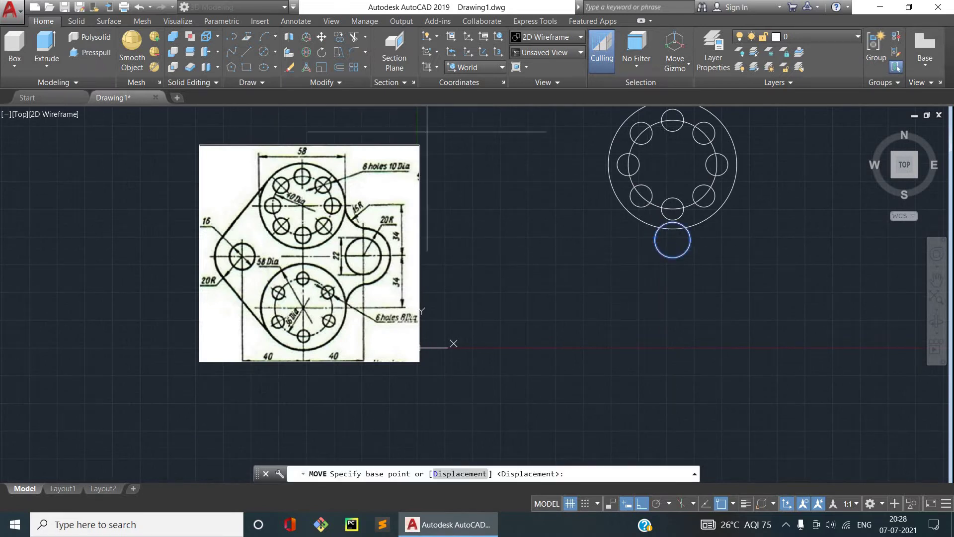
pyautogui.click(671, 240)
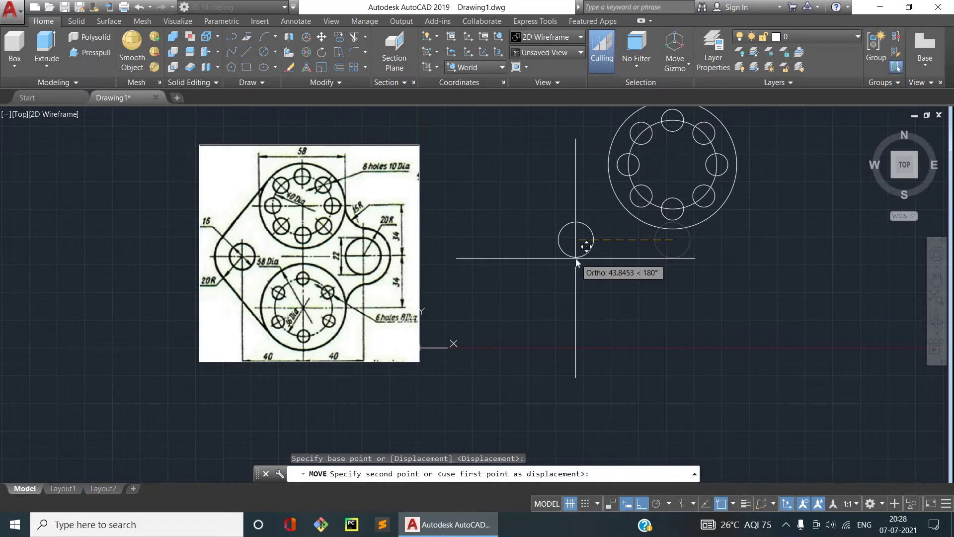
pyautogui.write('40')
pyautogui.press('Return')
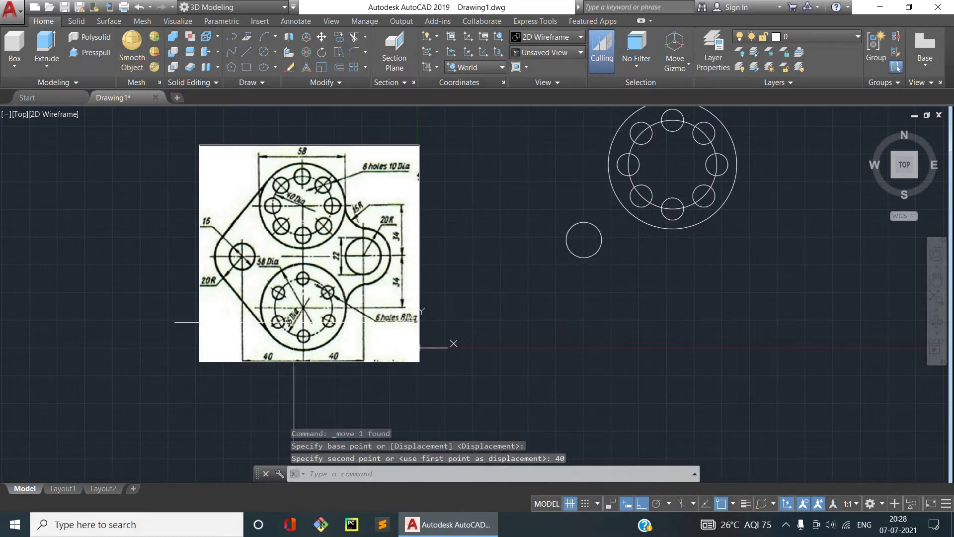
pyautogui.scroll(2, 211, 278)
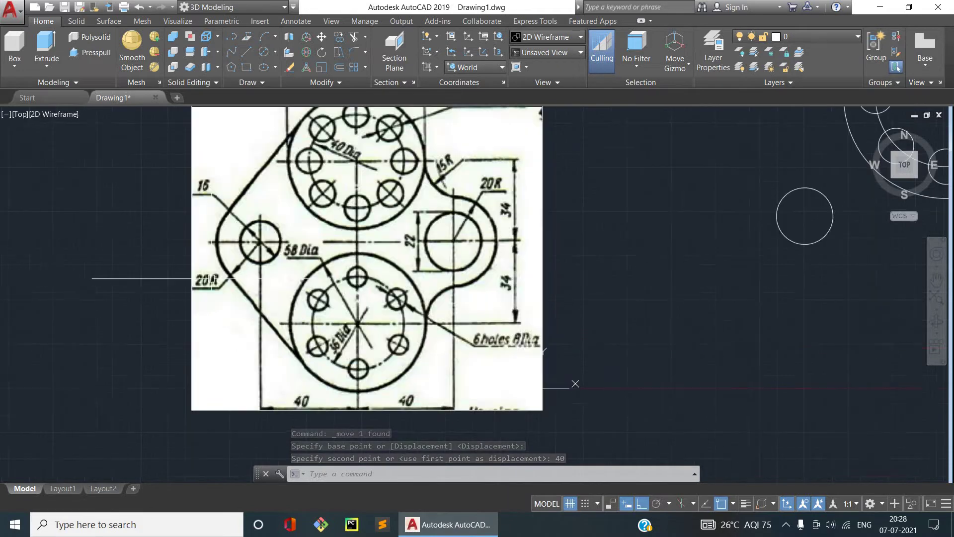
pyautogui.scroll(2, 214, 279)
pyautogui.scroll(-4, 215, 278)
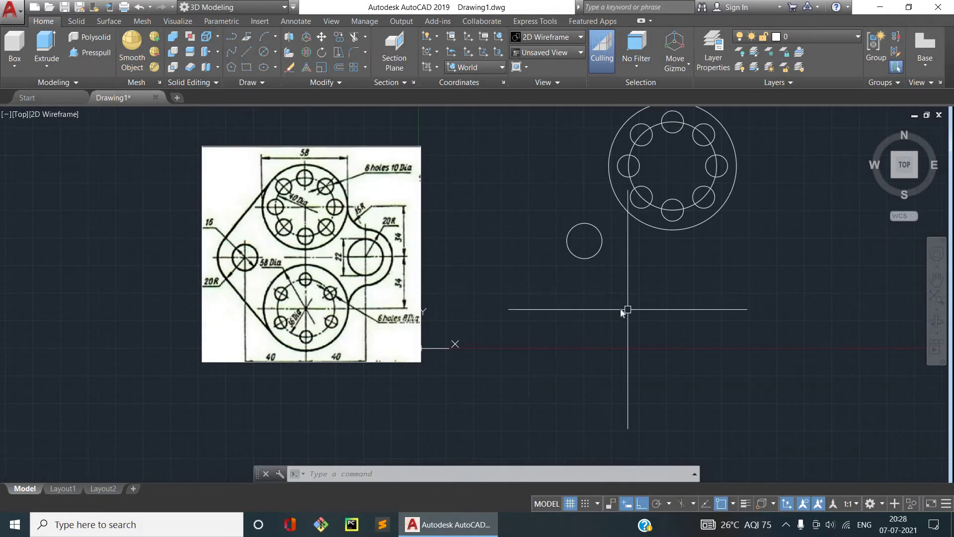
pyautogui.write('c')
pyautogui.press('Return')
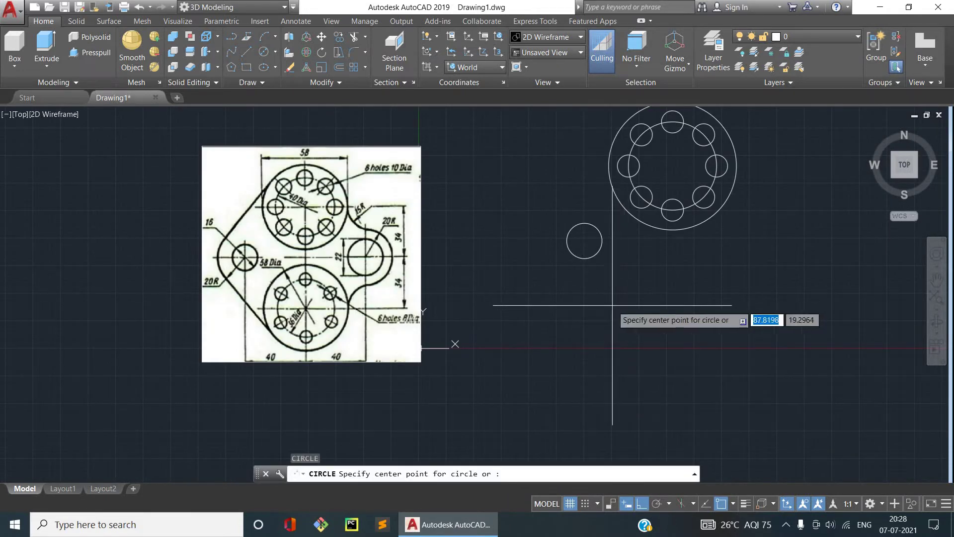
# - Draw a radius-20 circle concentric with the moved small circle
pyautogui.click(585, 240)
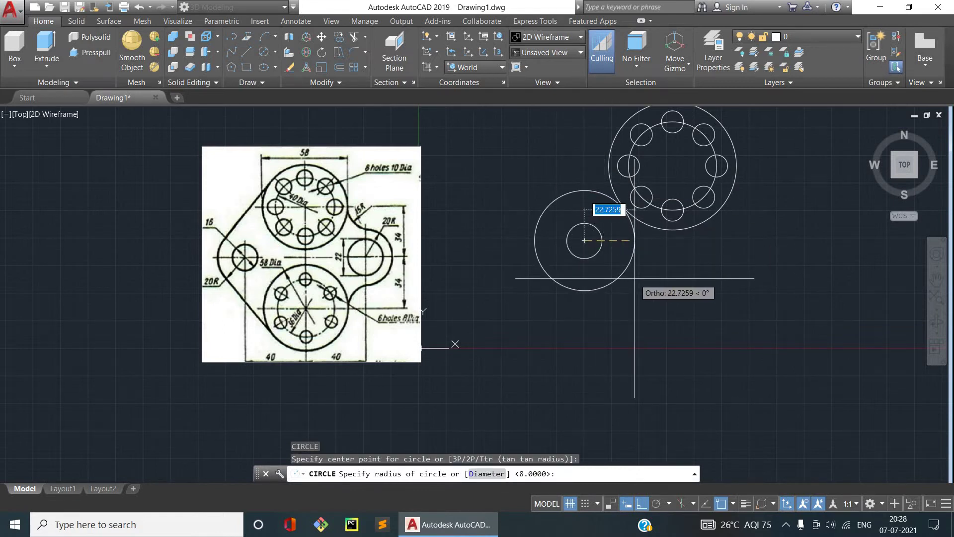
pyautogui.write('20')
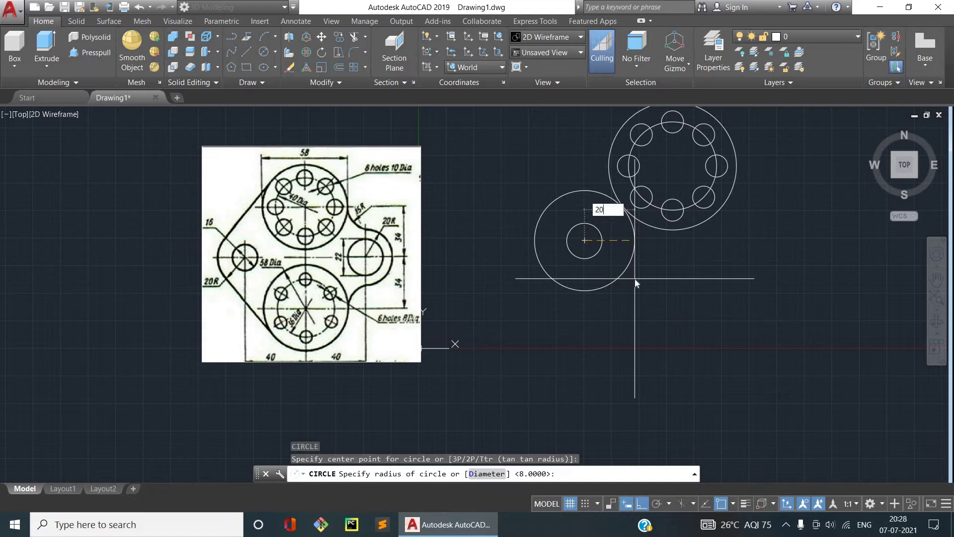
pyautogui.press('Return')
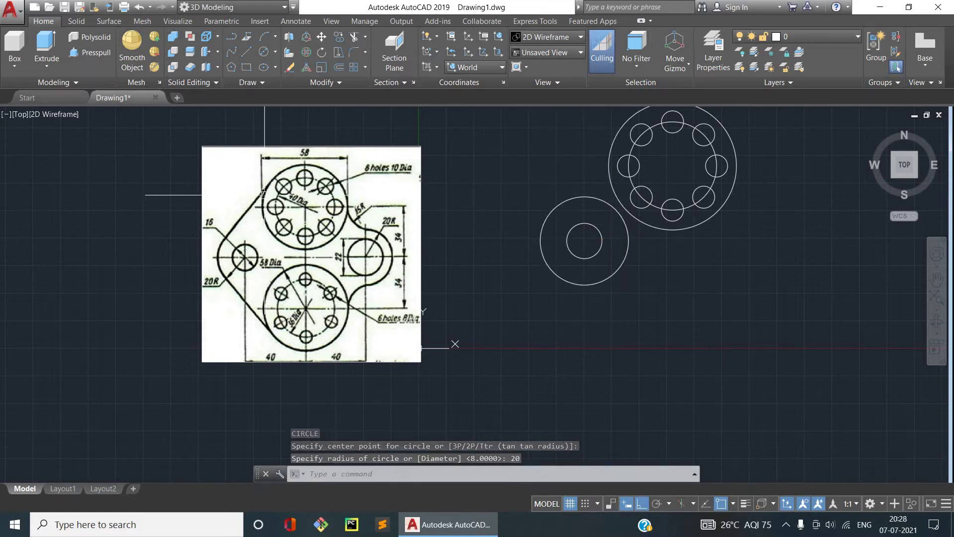
pyautogui.moveTo(471, 214); pyautogui.dragTo(441, 268, button='middle')
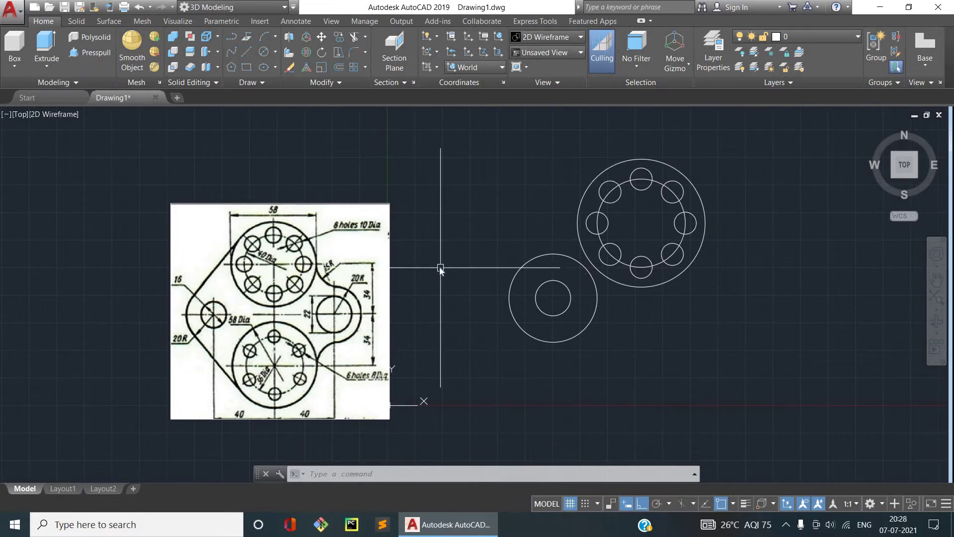
# - Draw a line tangent to the radius-20 circle and the flange's outer circle
pyautogui.write('l')
pyautogui.press('Return')
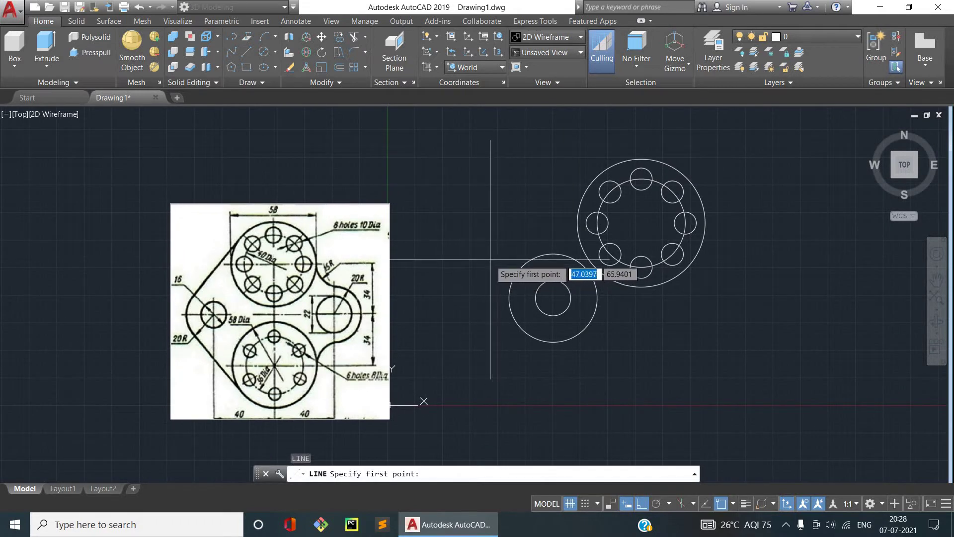
pyautogui.write('ta')
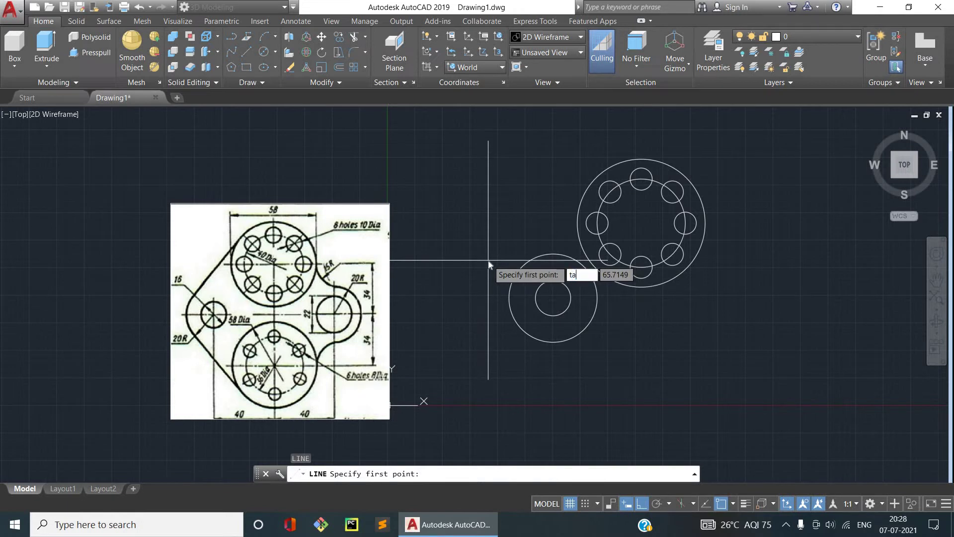
pyautogui.write('n')
pyautogui.press('Return')
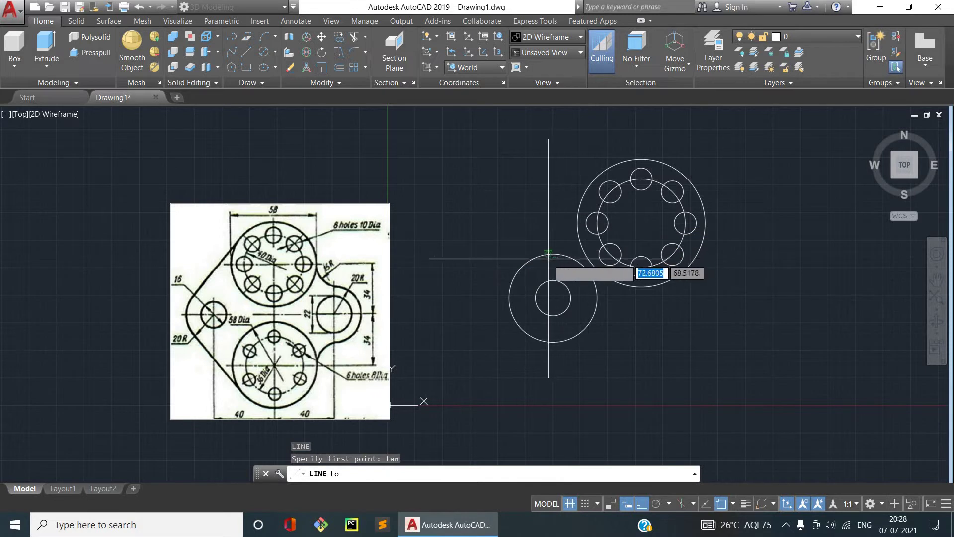
pyautogui.click(520, 269)
pyautogui.write('tan')
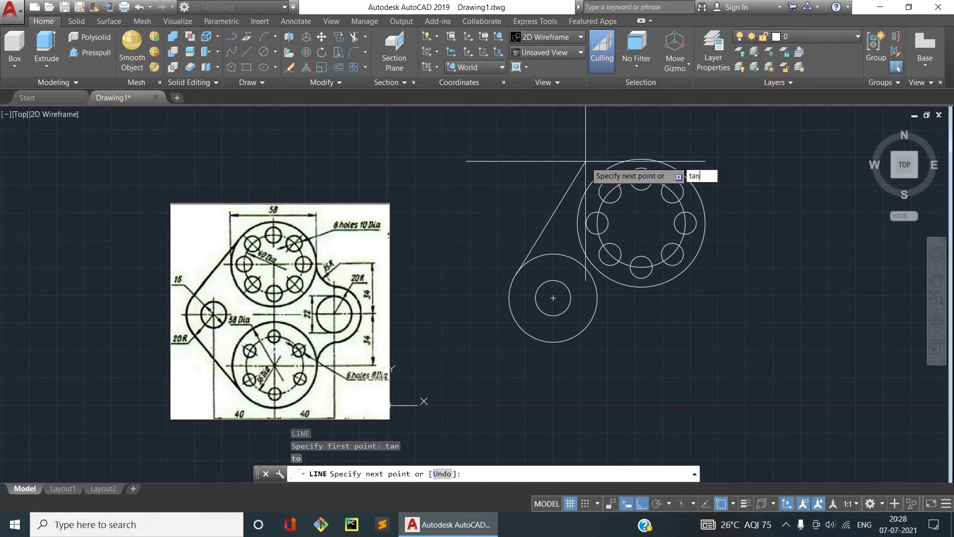
pyautogui.press('Return')
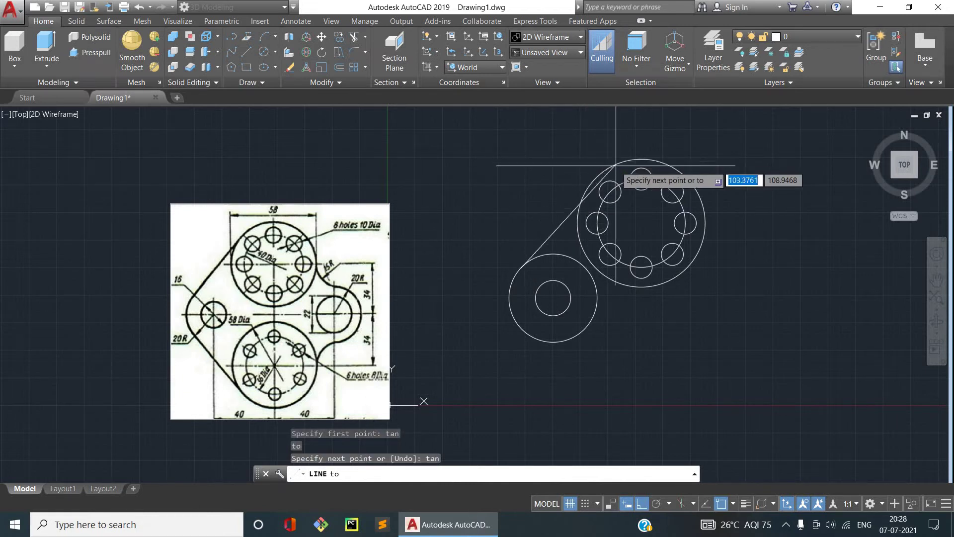
pyautogui.click(611, 165)
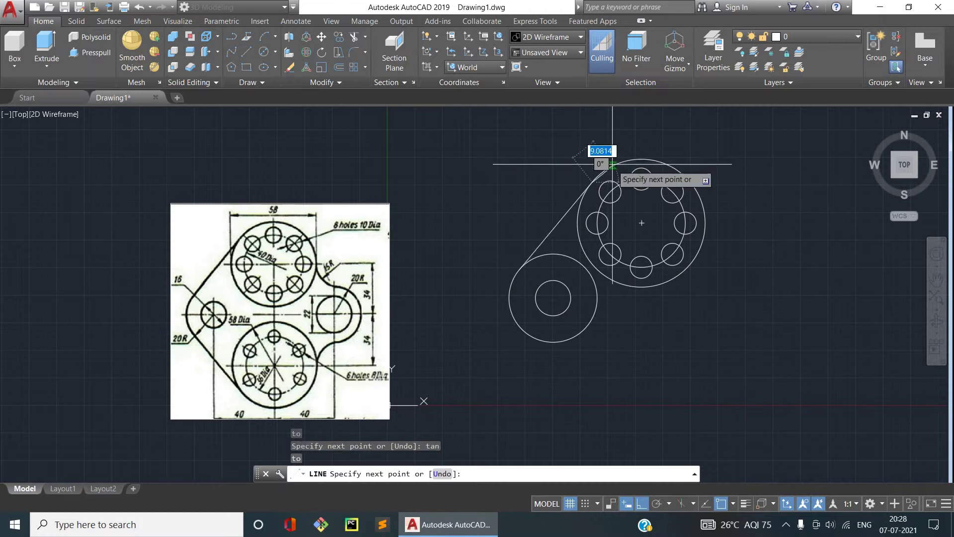
pyautogui.press('Escape')
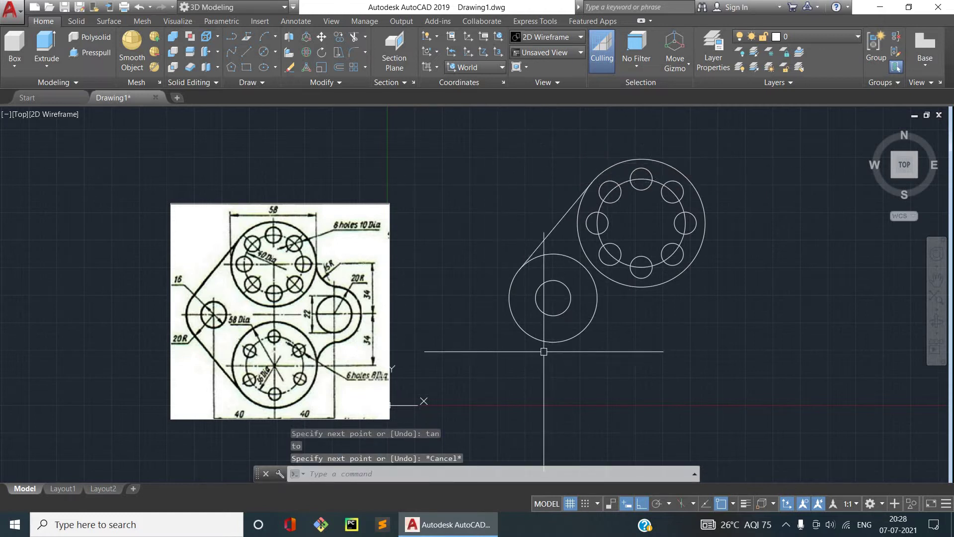
# - Draw a 38-diameter circle at the upper boss centre
pyautogui.scroll(-2, 544, 337)
pyautogui.scroll(1, 366, 374)
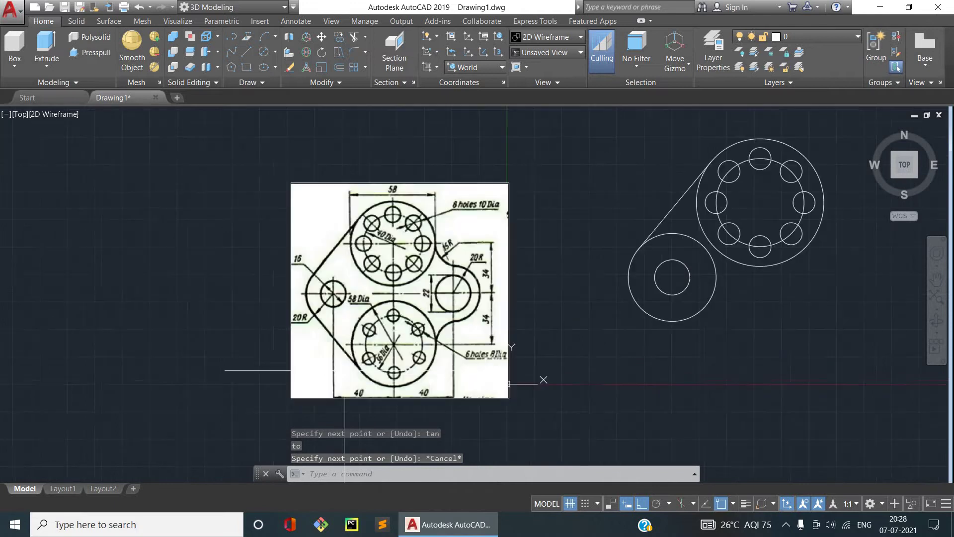
pyautogui.scroll(1, 353, 302)
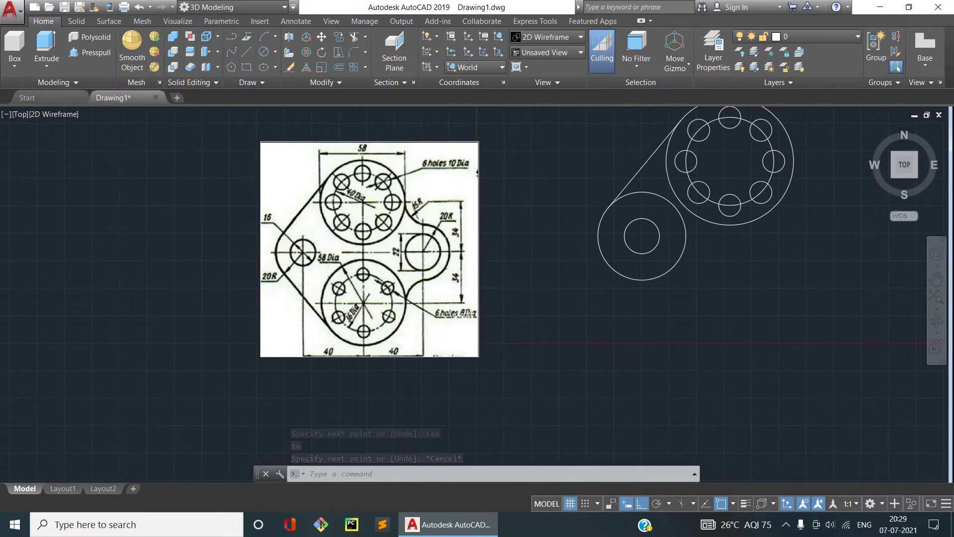
pyautogui.scroll(2, 355, 302)
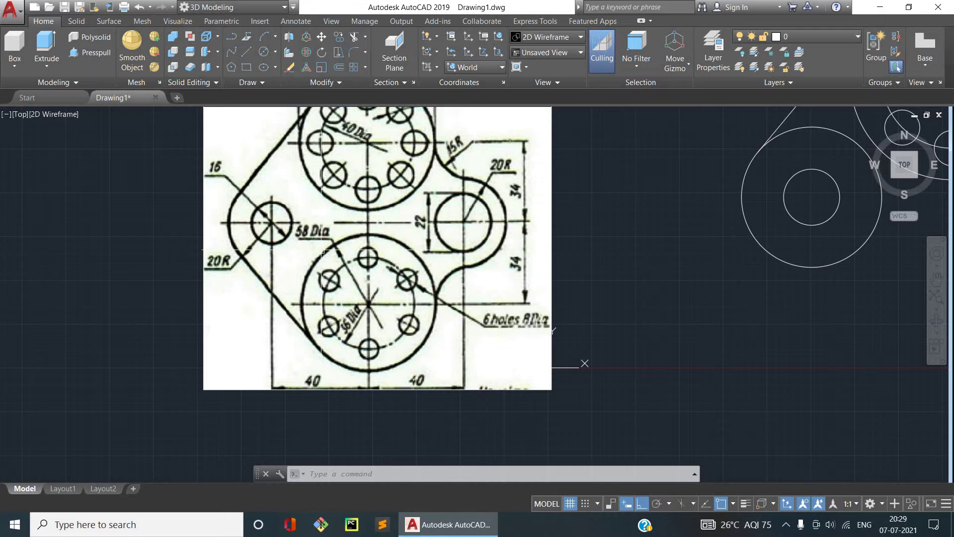
pyautogui.scroll(-2, 538, 278)
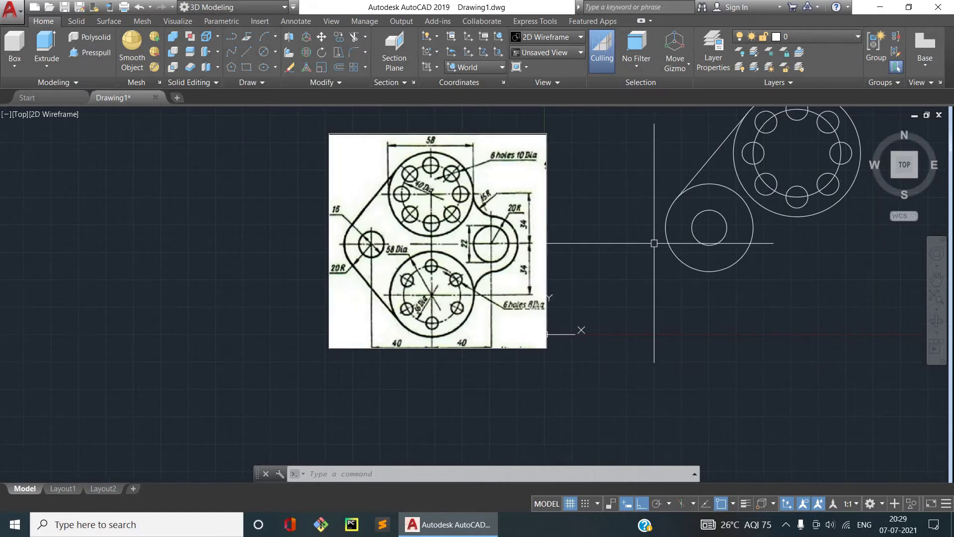
pyautogui.moveTo(654, 243); pyautogui.dragTo(572, 261, button='middle')
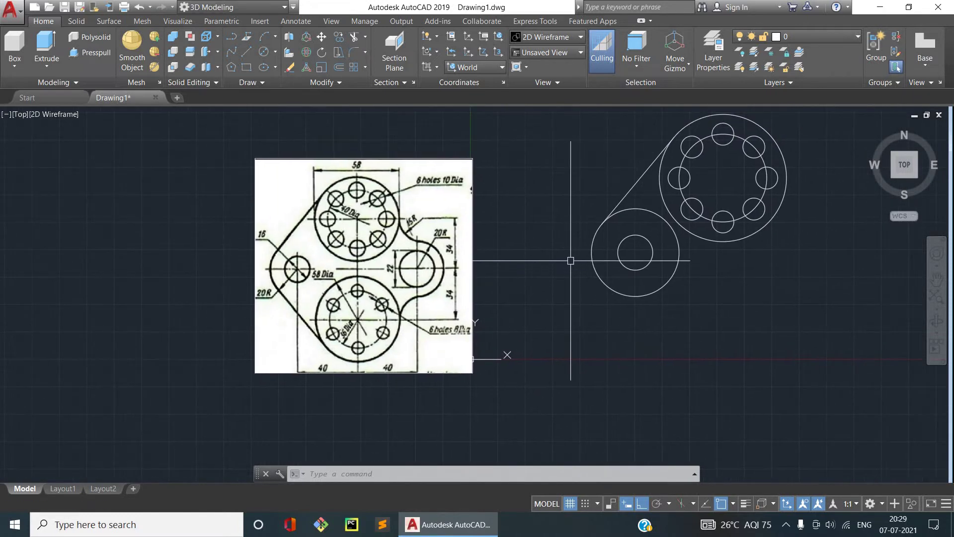
pyautogui.click(275, 53)
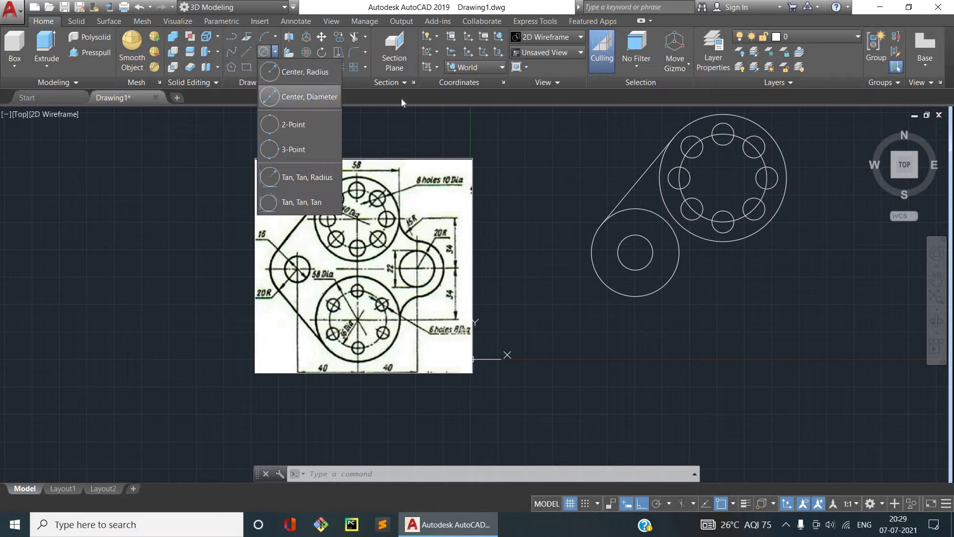
pyautogui.click(298, 96)
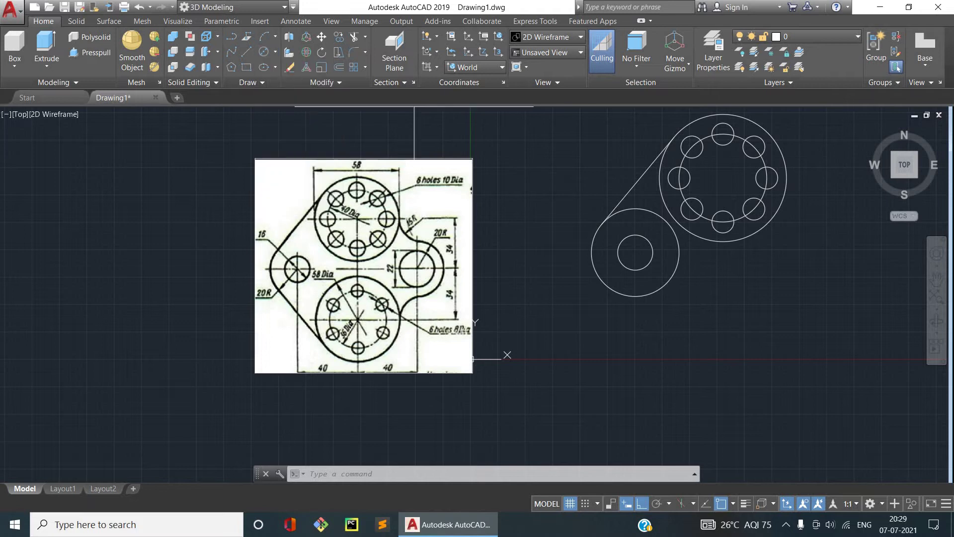
pyautogui.click(723, 178)
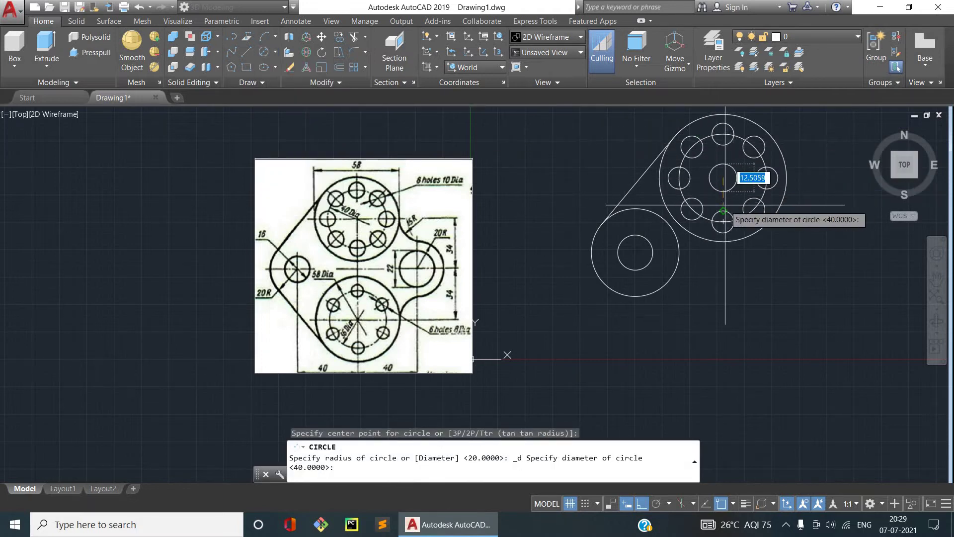
pyautogui.write('38')
pyautogui.press('Return')
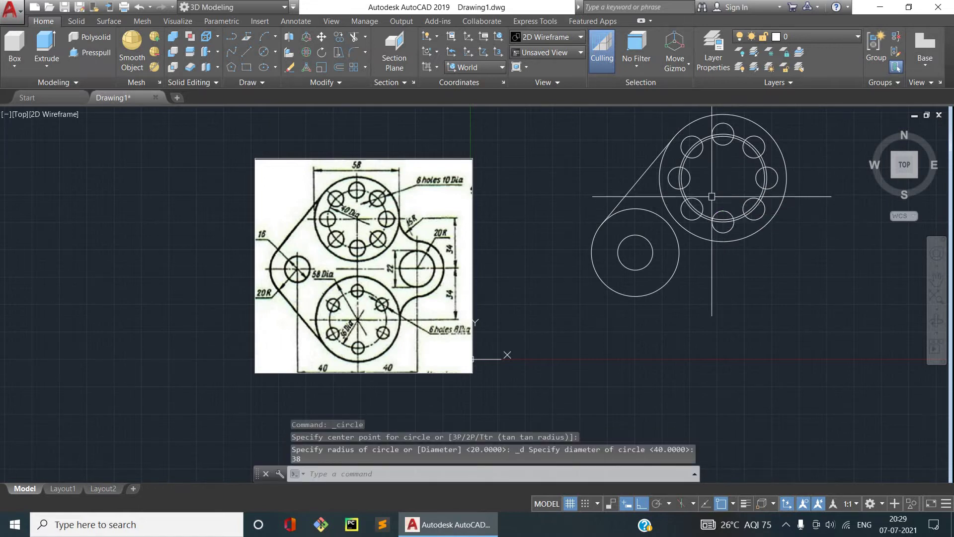
# - Select the 38-diameter circle and pan to make room below the circles
pyautogui.scroll(2, 711, 149)
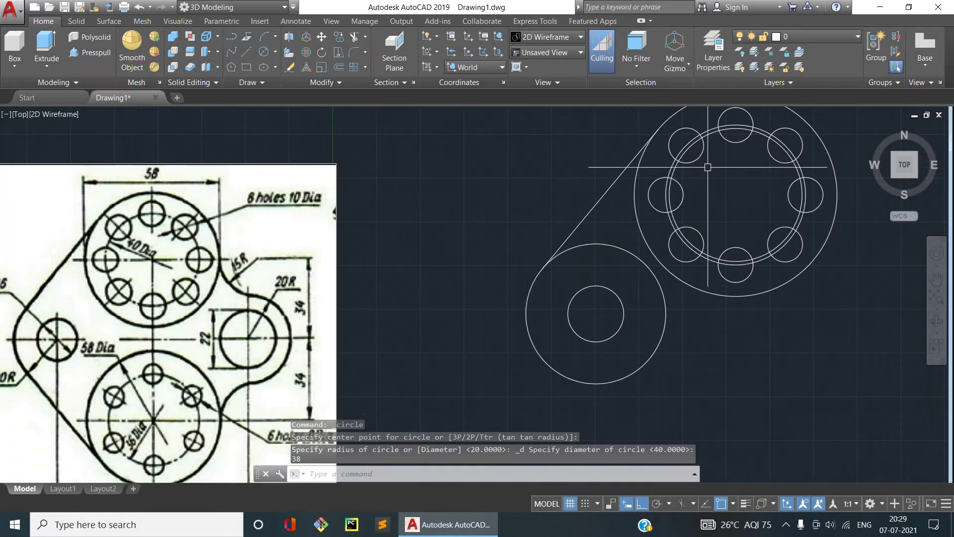
pyautogui.click(717, 135)
pyautogui.scroll(-2, 741, 219)
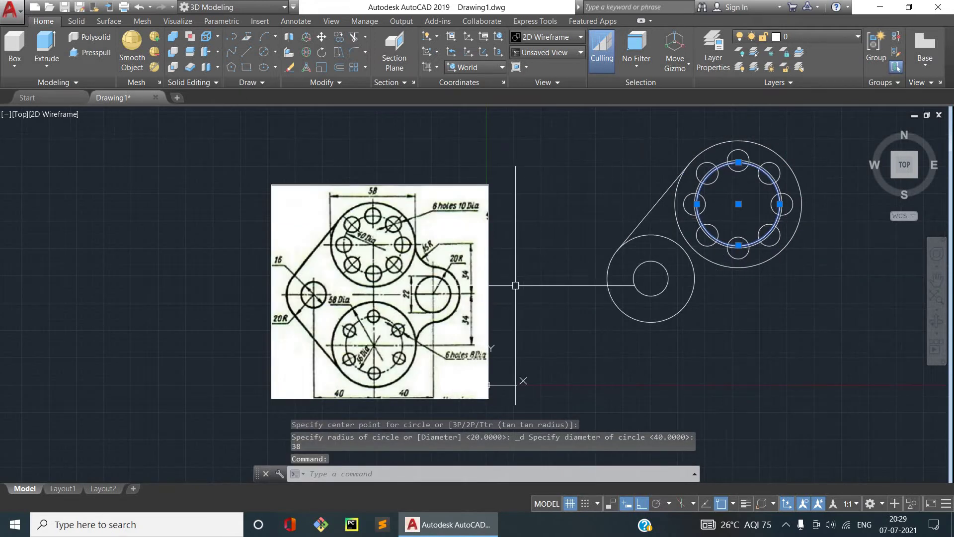
pyautogui.moveTo(494, 295); pyautogui.dragTo(514, 251, button='middle')
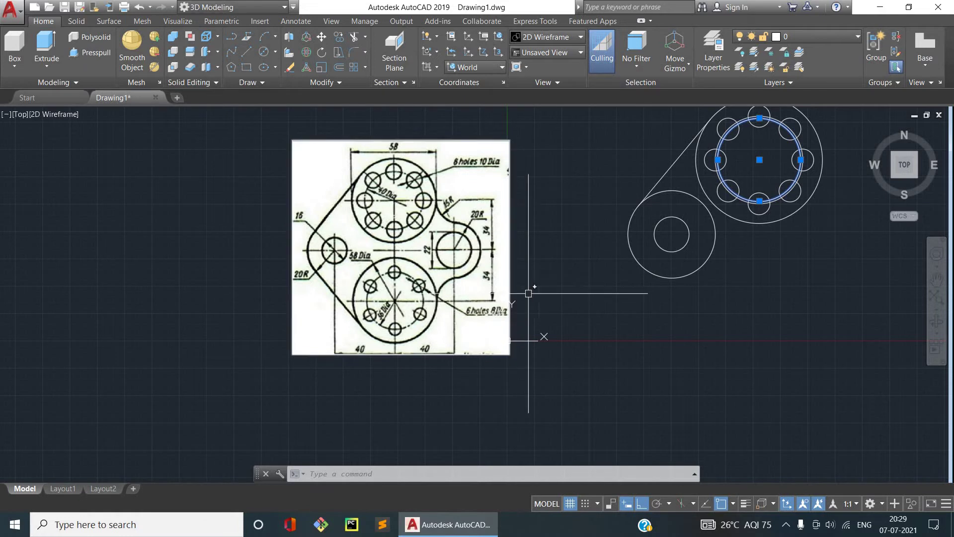
pyautogui.moveTo(802, 232)
pyautogui.mouseDown(button='middle')
pyautogui.moveTo(714, 243)
pyautogui.moveTo(622, 281)
pyautogui.mouseUp(button='middle')
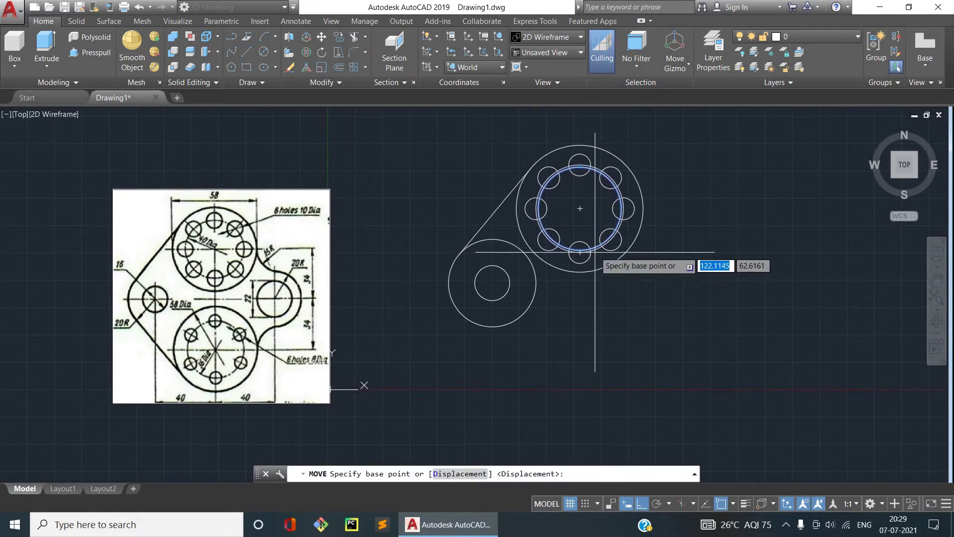
# - Move the 38-diameter circle 68 units straight down
pyautogui.click(580, 208)
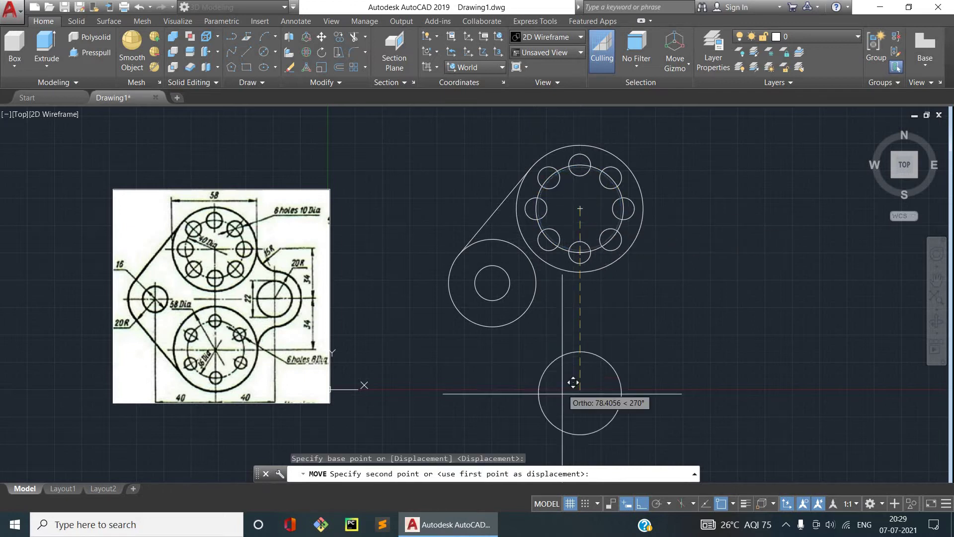
pyautogui.write('68')
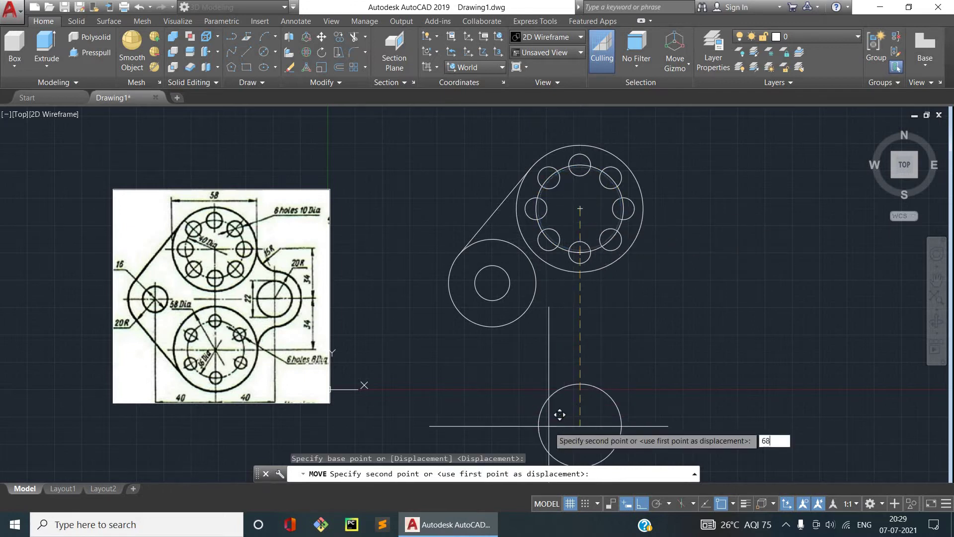
pyautogui.press('Return')
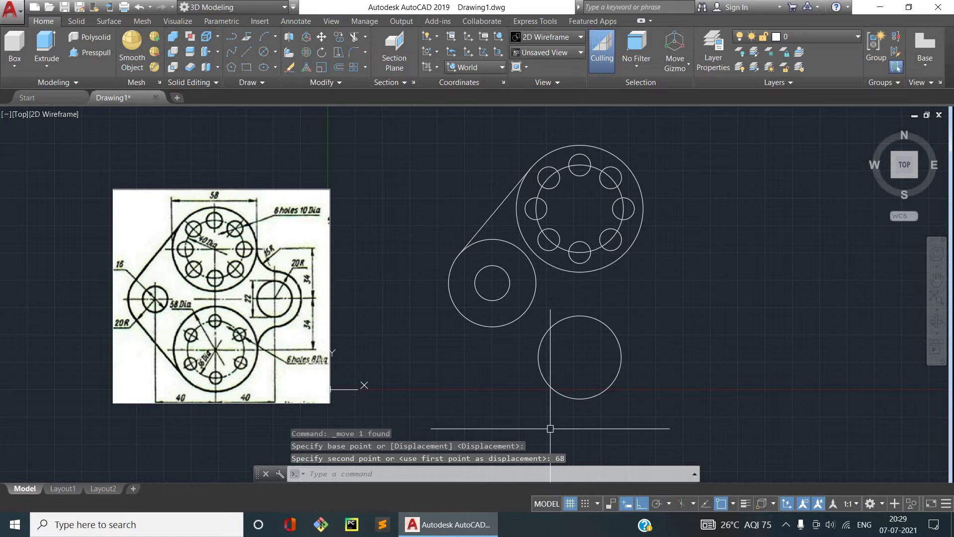
pyautogui.moveTo(362, 407); pyautogui.dragTo(375, 380, button='middle')
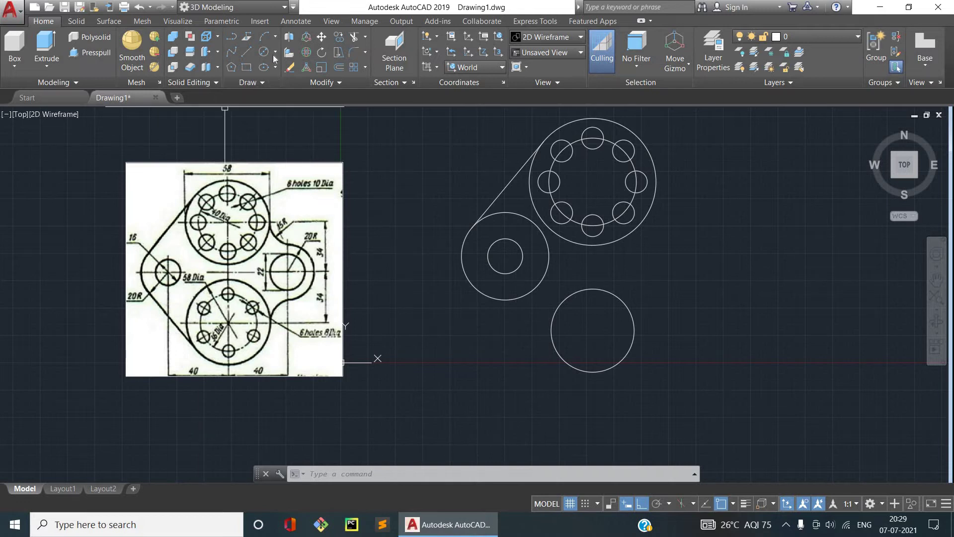
# - Draw a concentric 58-diameter circle around it to form the lower boss
pyautogui.write('c')
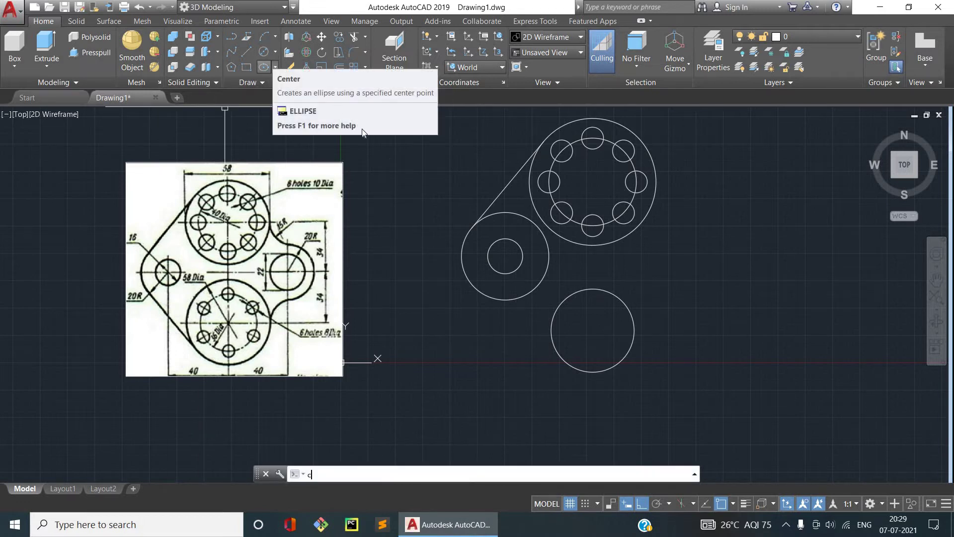
pyautogui.press('Return')
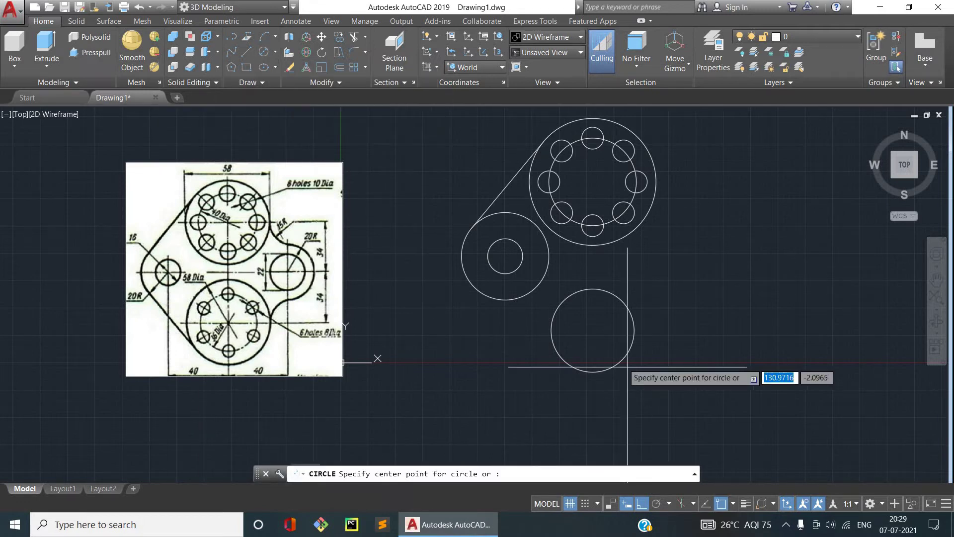
pyautogui.click(592, 330)
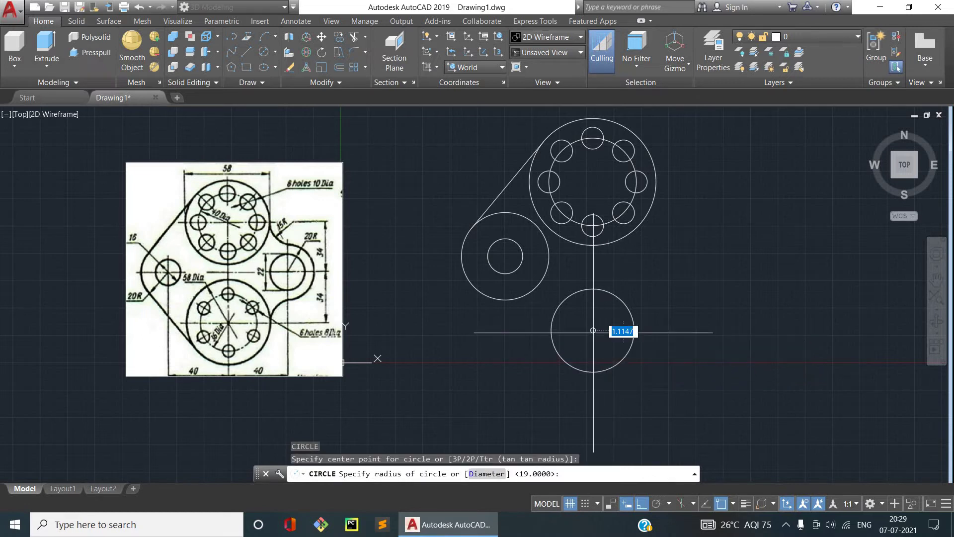
pyautogui.write('d')
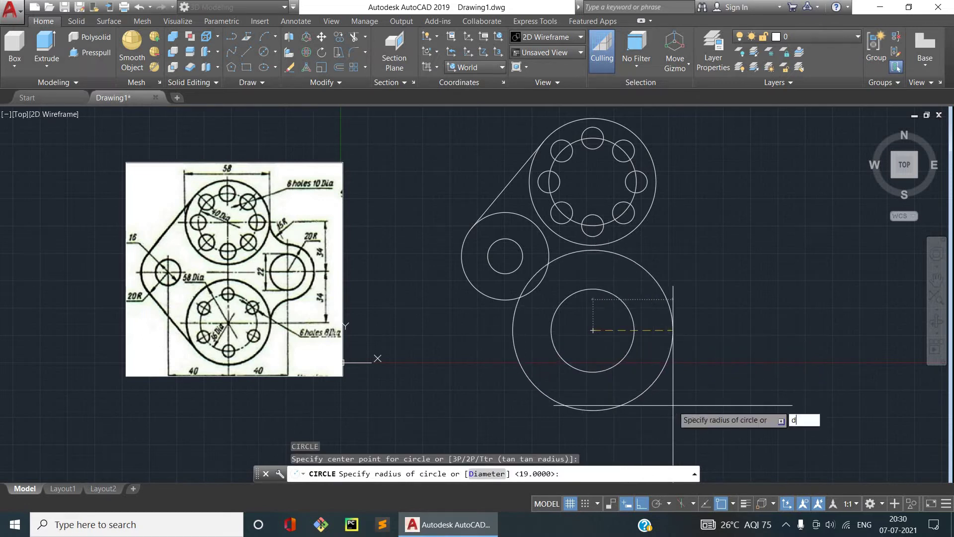
pyautogui.press('Return')
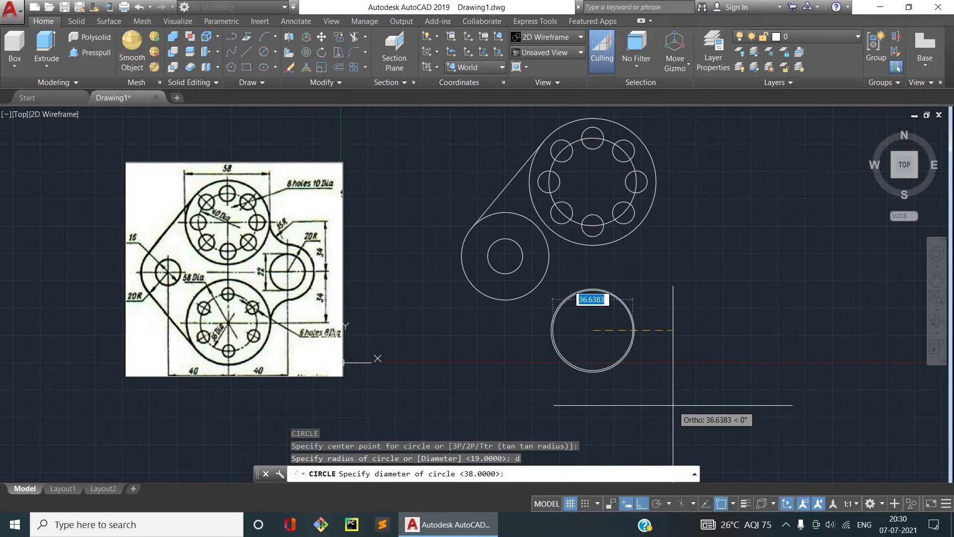
pyautogui.write('58')
pyautogui.press('Return')
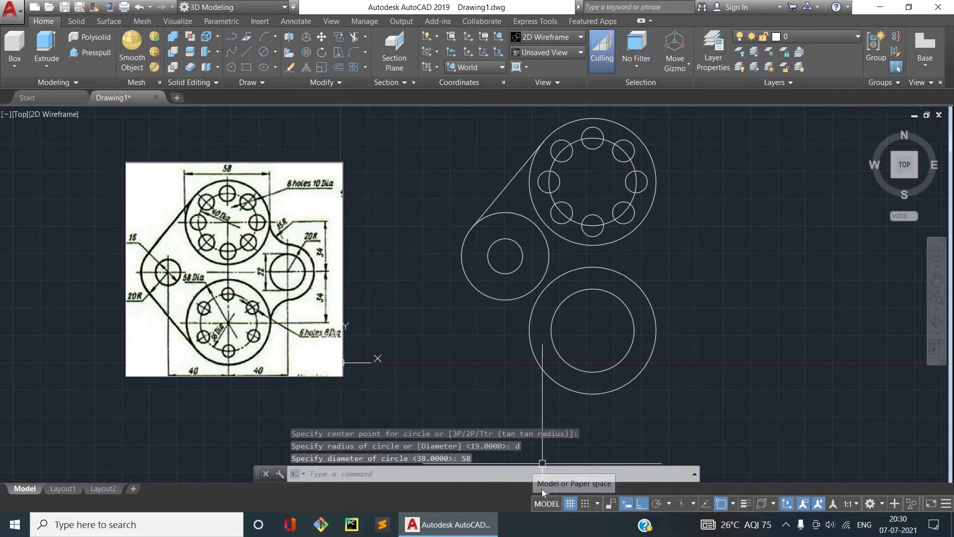
# - Draw a line tangent to the lower boss and the left radius-20 circle
pyautogui.write('l')
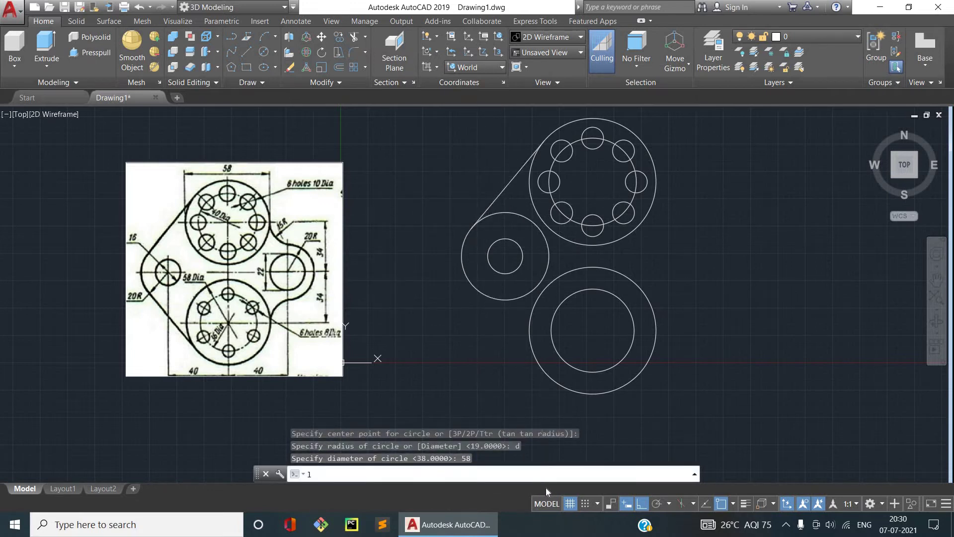
pyautogui.press('Return')
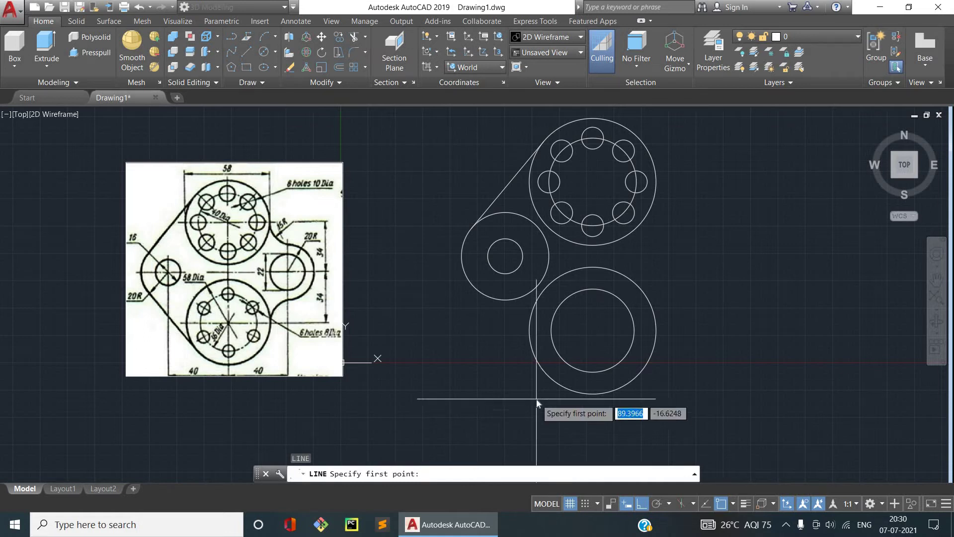
pyautogui.write('tan')
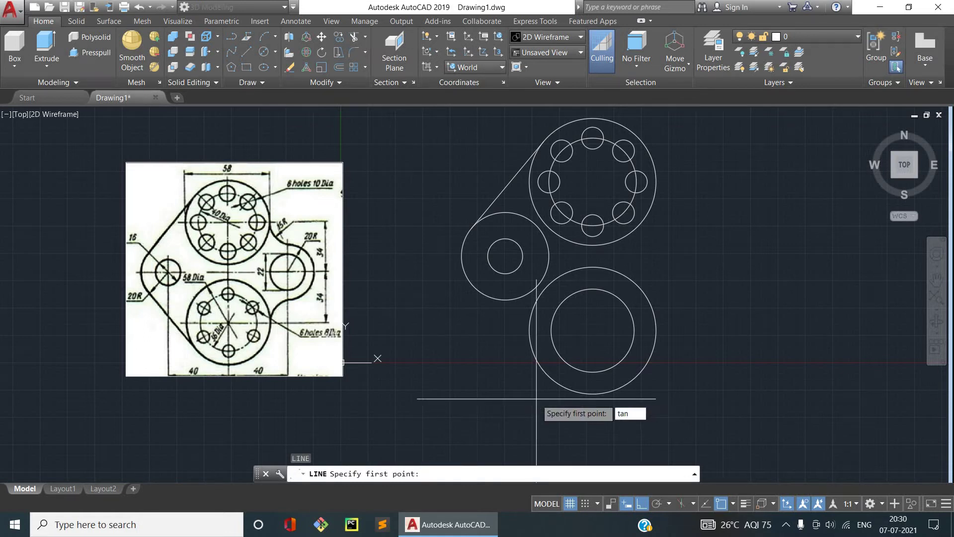
pyautogui.press('Return')
pyautogui.click(559, 389)
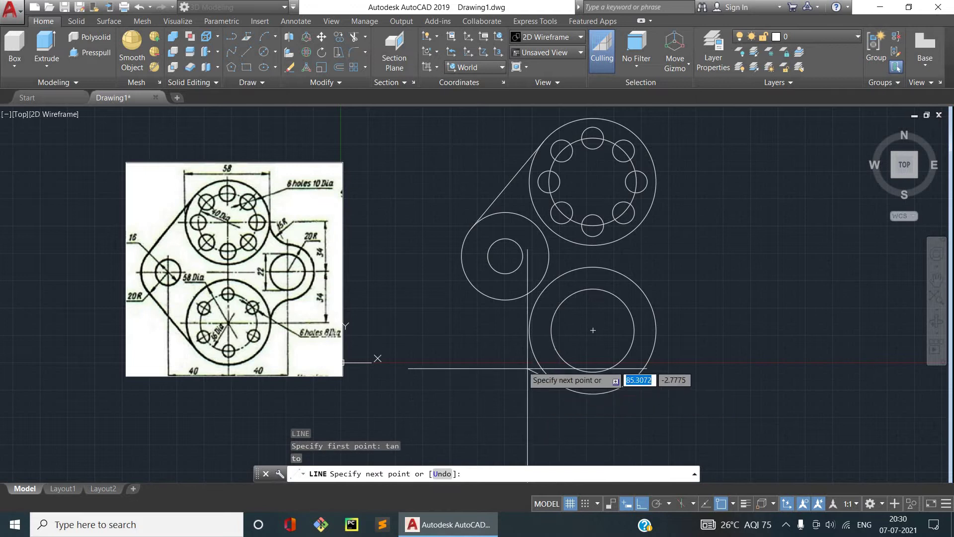
pyautogui.write('t')
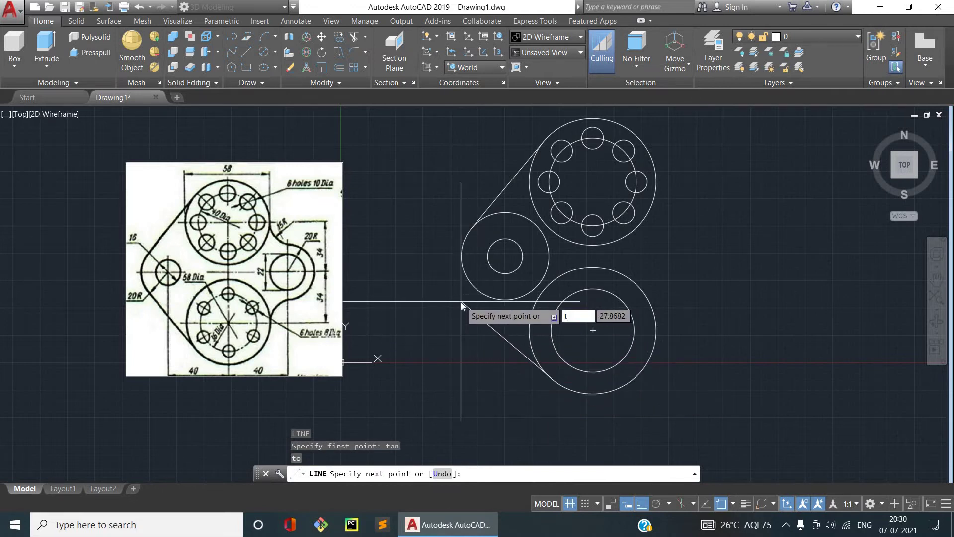
pyautogui.write('an')
pyautogui.press('Return')
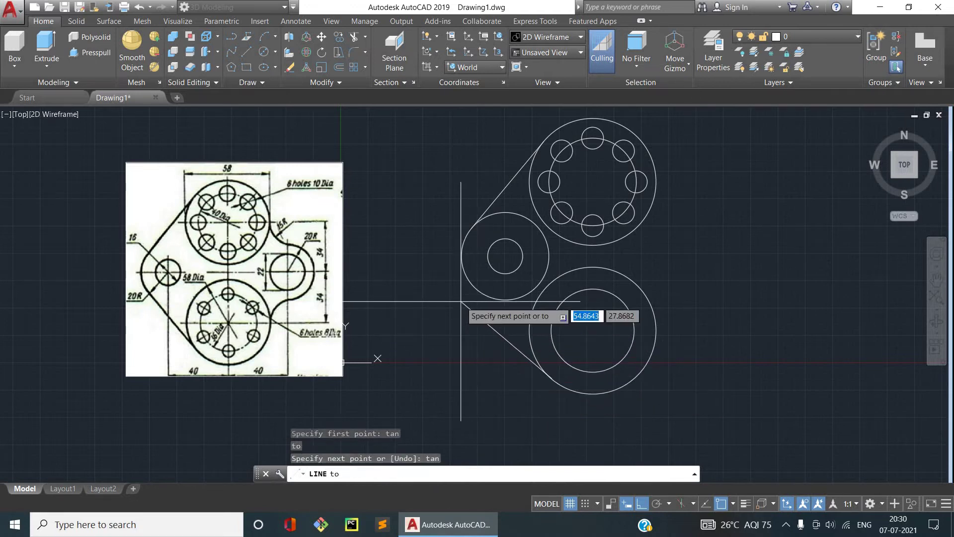
pyautogui.click(457, 283)
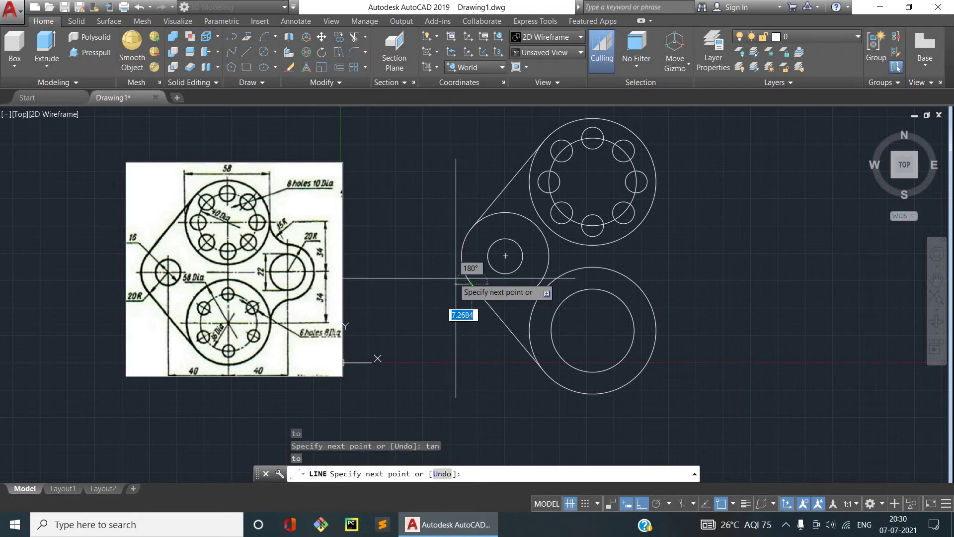
pyautogui.press('Escape')
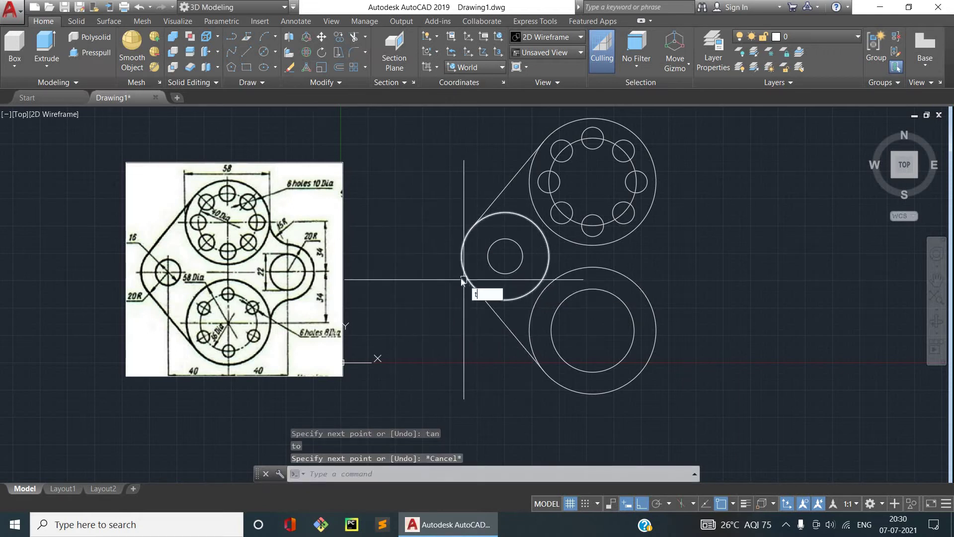
# - Trim away the inner arc of the left radius-20 circle
pyautogui.write('r')
pyautogui.press('Return')
pyautogui.press('Return')
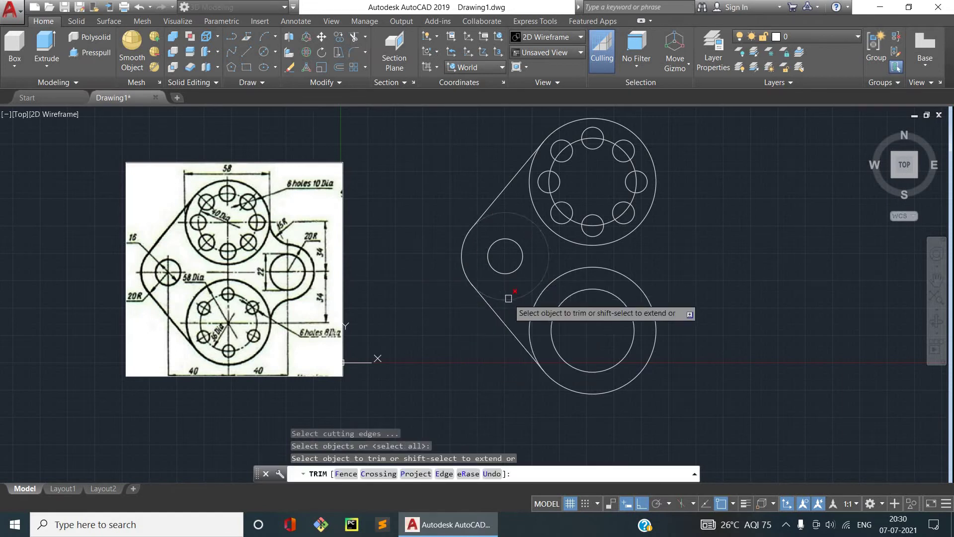
pyautogui.click(508, 299)
pyautogui.press('Escape')
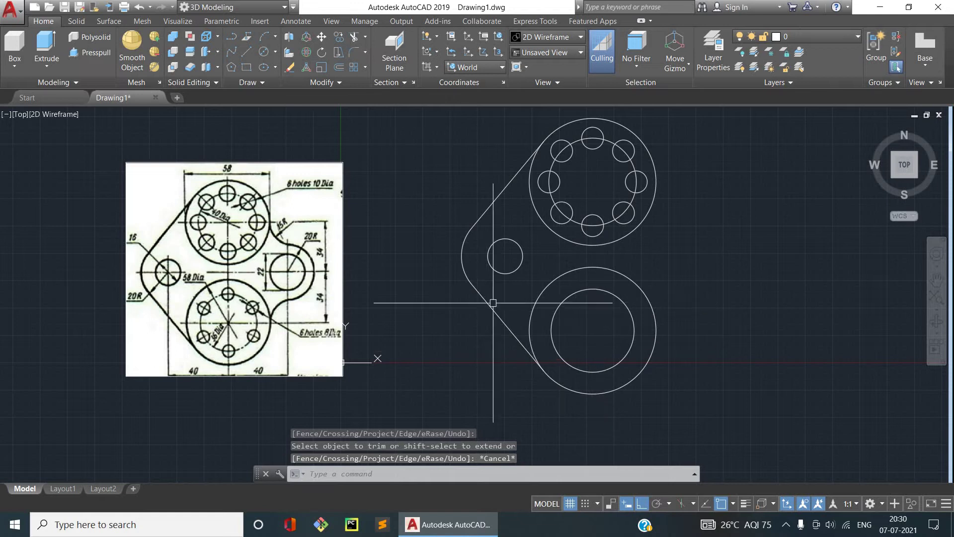
pyautogui.scroll(2, 318, 332)
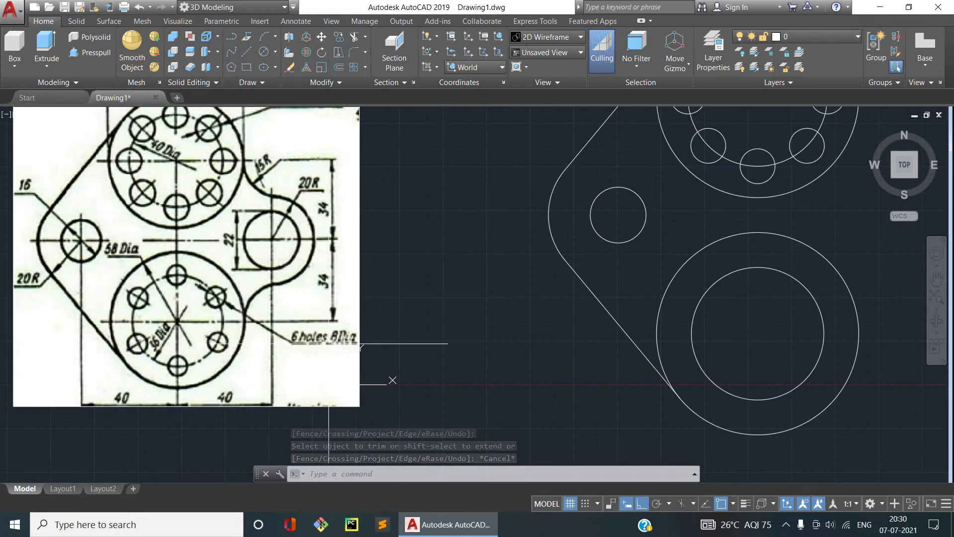
pyautogui.scroll(-2, 328, 343)
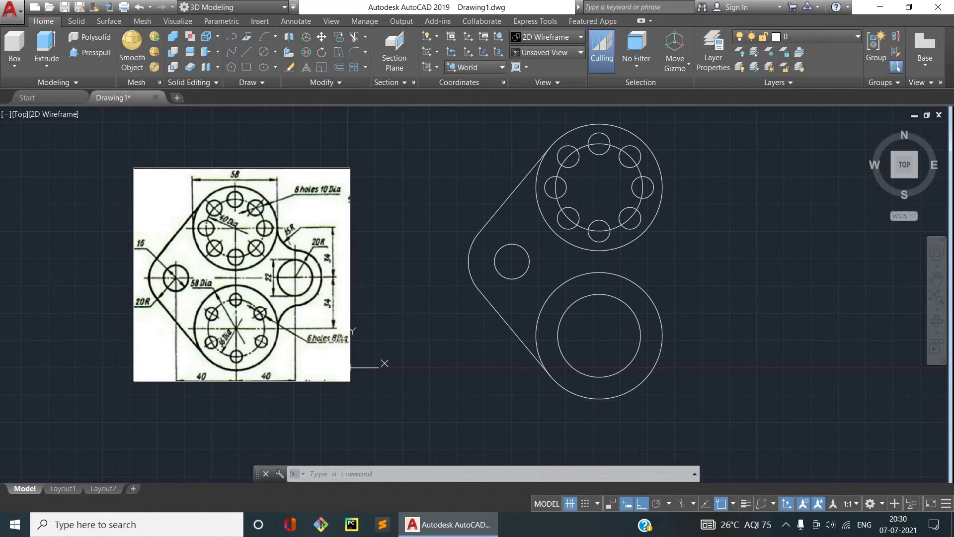
# - Draw an 8-diameter hole at the top of the lower boss's 38-diameter circle
pyautogui.write('c')
pyautogui.press('Return')
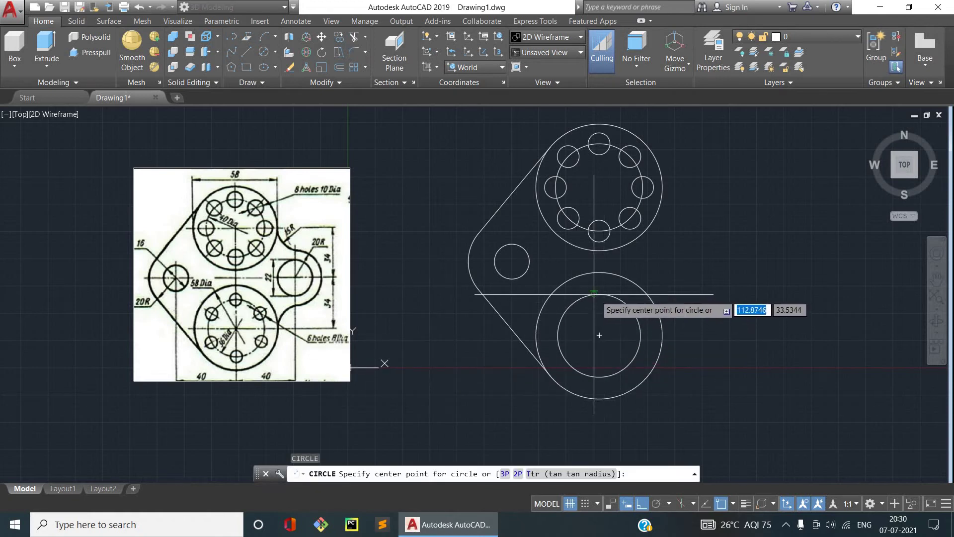
pyautogui.click(600, 294)
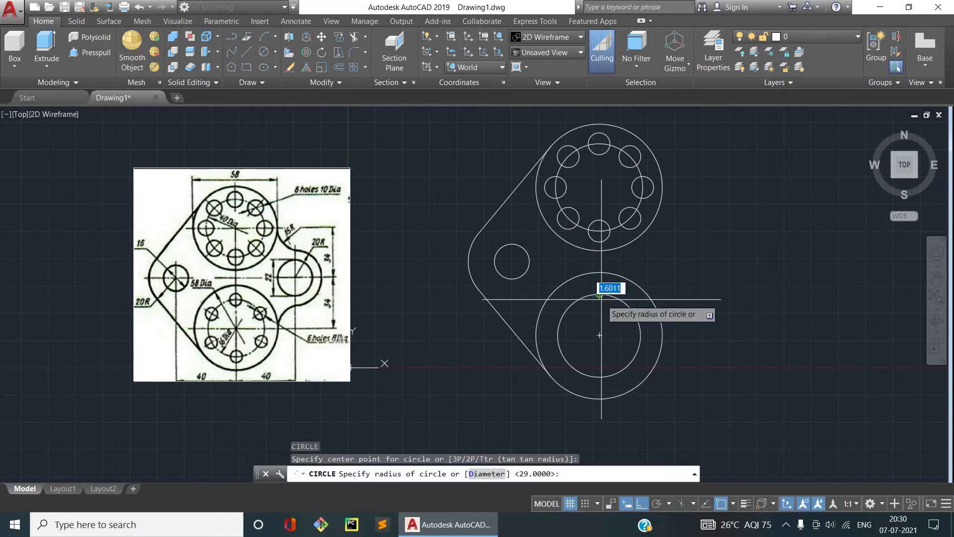
pyautogui.write('d')
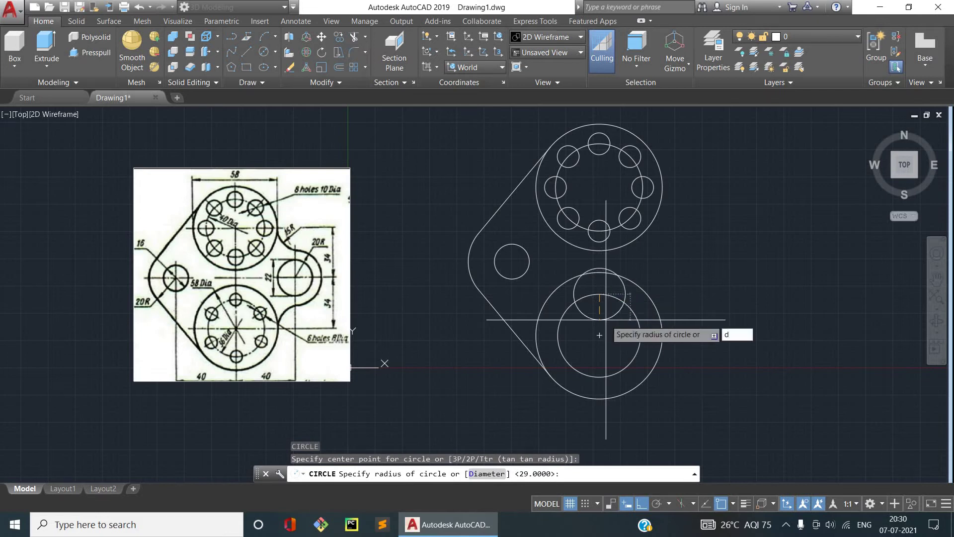
pyautogui.press('Return')
pyautogui.write('8')
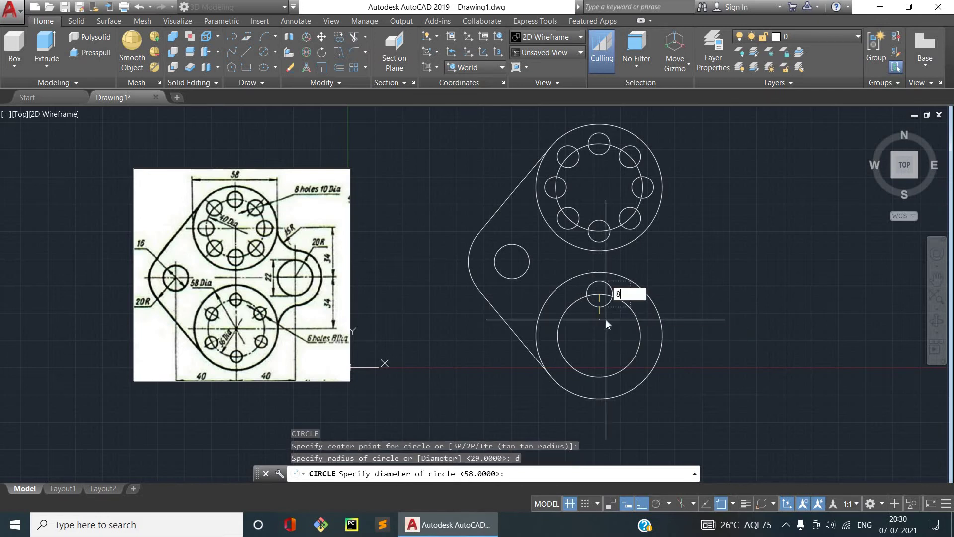
pyautogui.press('Return')
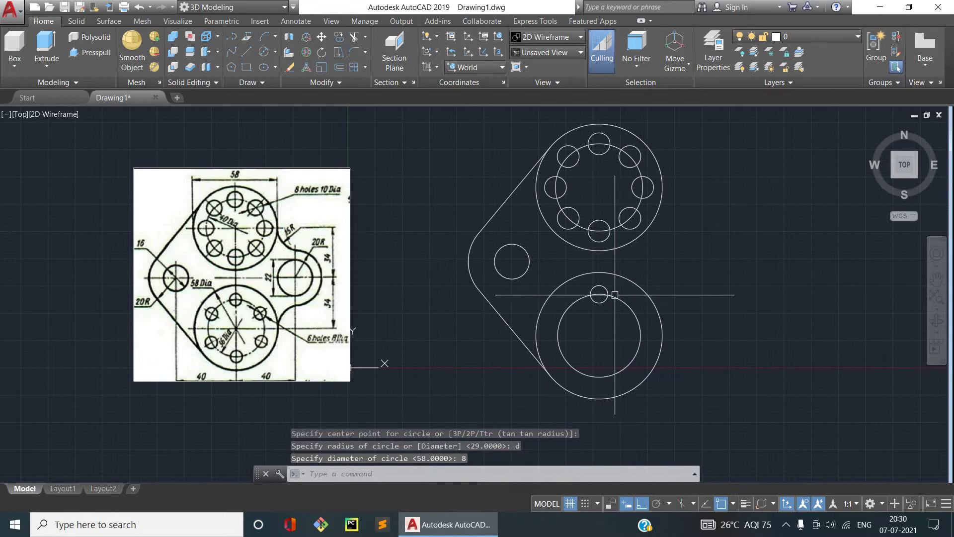
# - Polar-array the hole into six copies around the lower boss centre
pyautogui.click(600, 293)
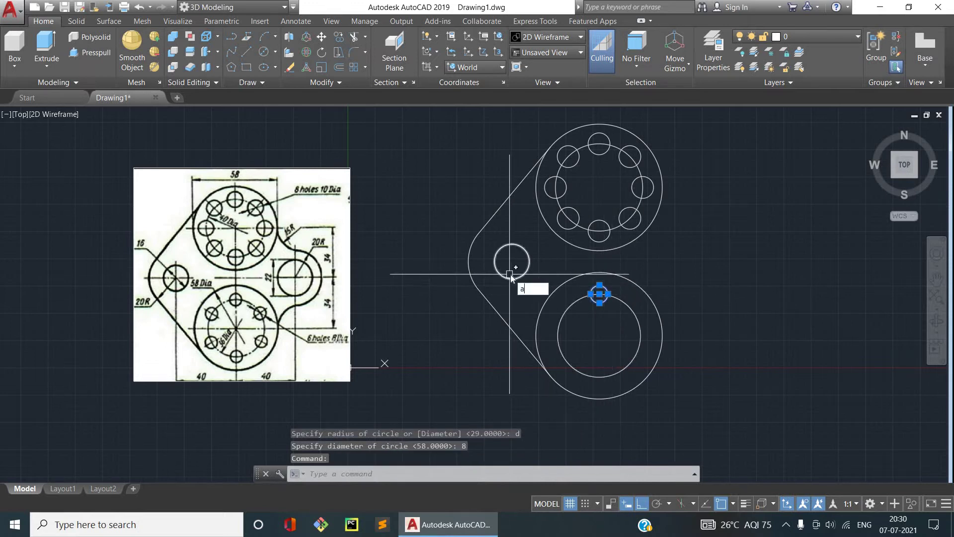
pyautogui.write('r')
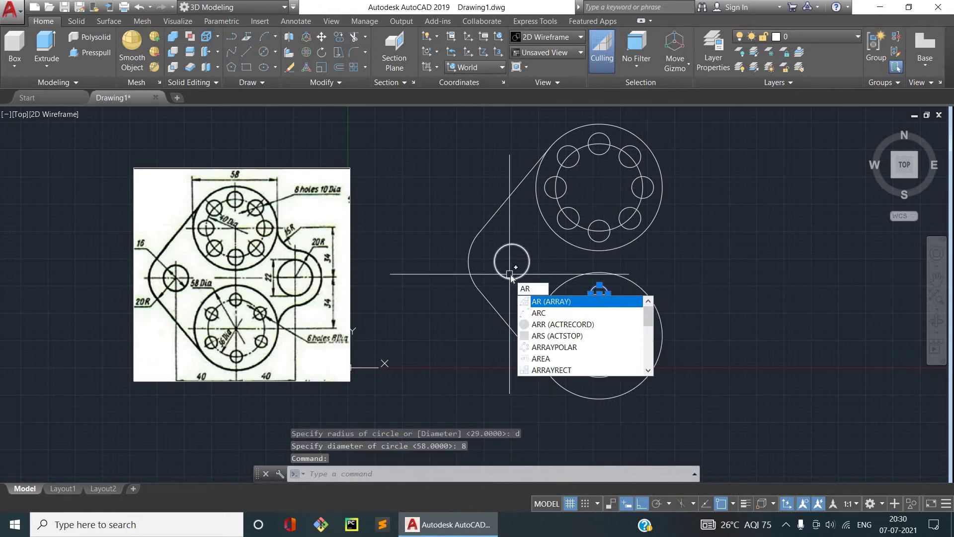
pyautogui.press('Return')
pyautogui.press('Down')
pyautogui.press('Down')
pyautogui.press('Down')
pyautogui.press('Return')
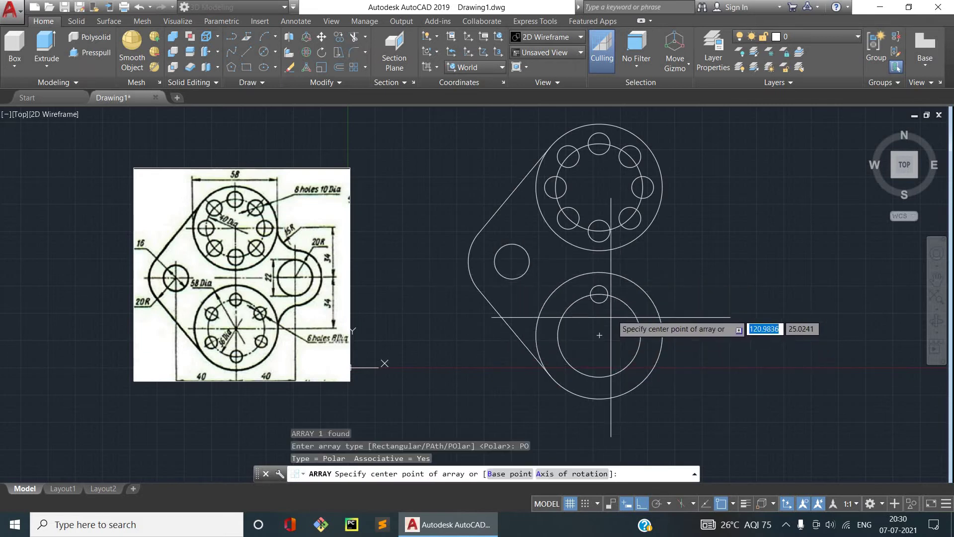
pyautogui.click(600, 335)
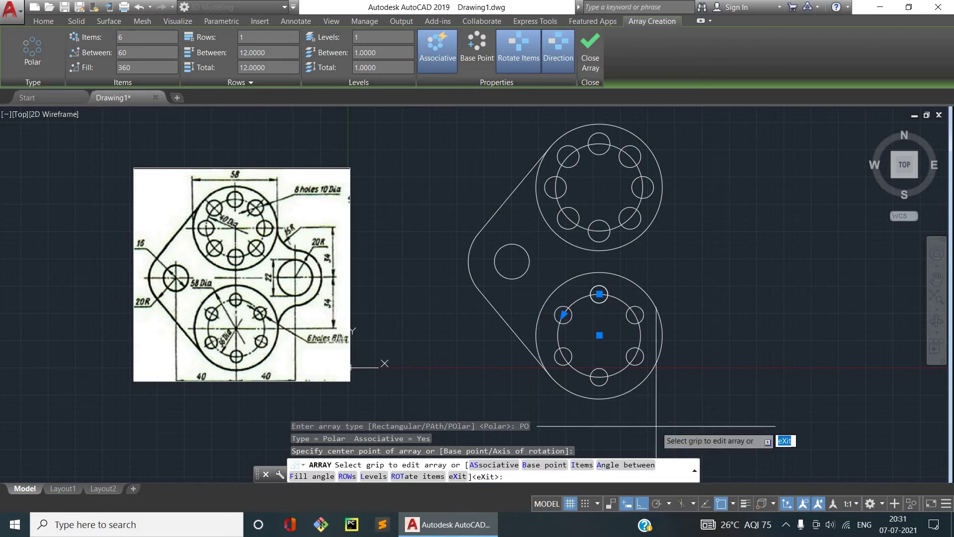
pyautogui.press('Return')
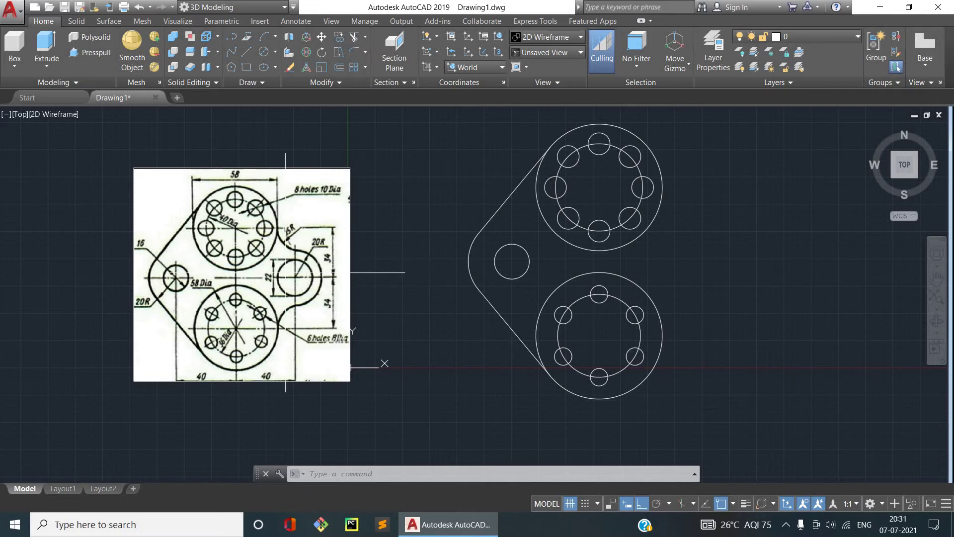
pyautogui.scroll(4, 286, 273)
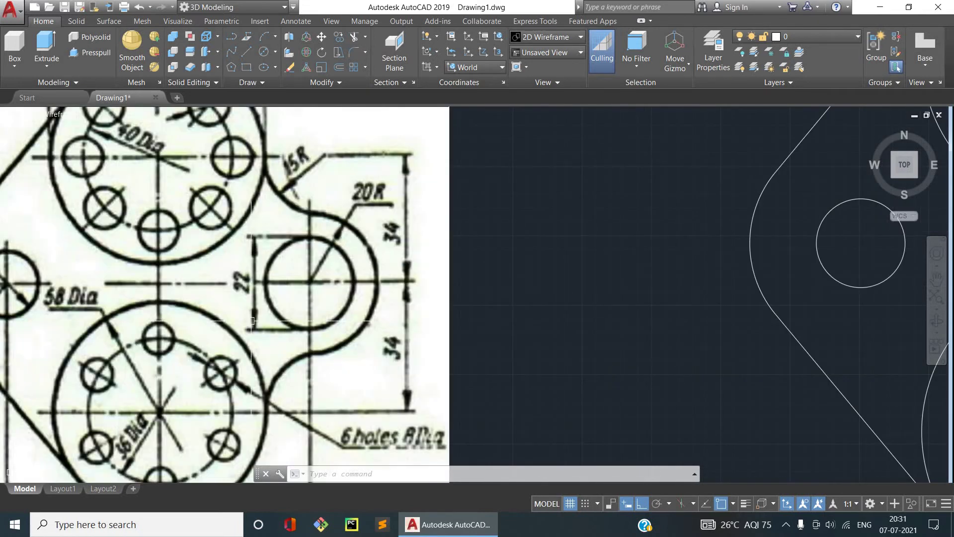
pyautogui.scroll(-2, 263, 255)
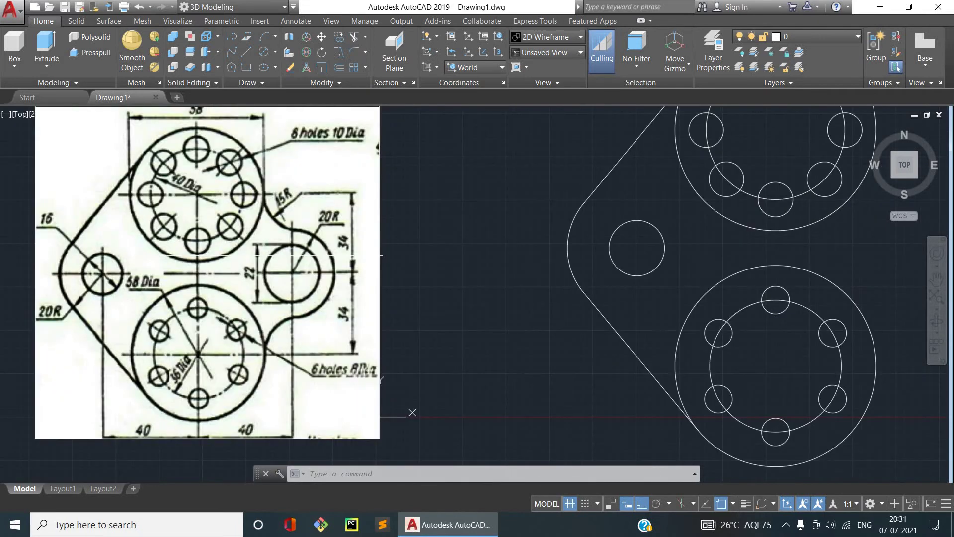
pyautogui.scroll(-2, 263, 255)
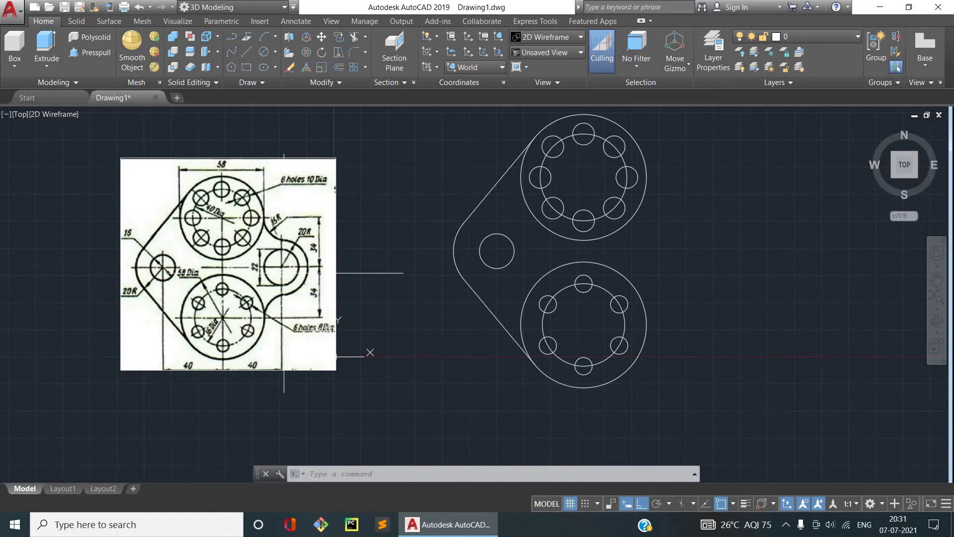
pyautogui.moveTo(447, 273); pyautogui.dragTo(410, 268, button='middle')
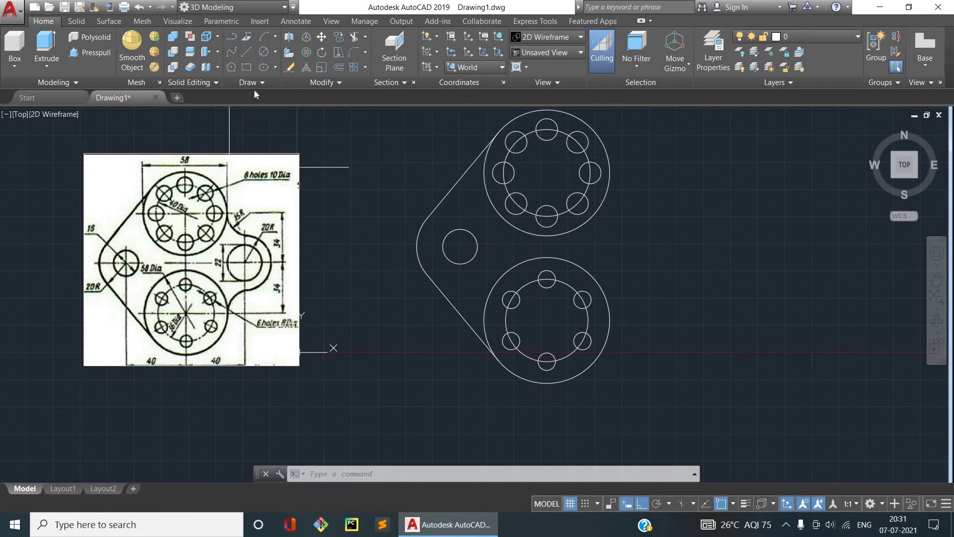
# - Draw a short vertical guide line down from the upper boss's bottom hole
pyautogui.click(275, 52)
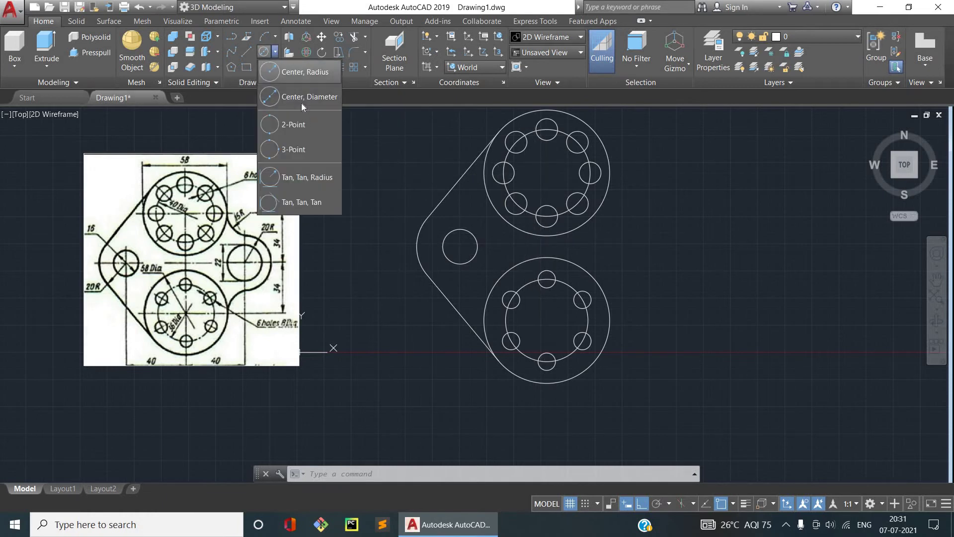
pyautogui.click(302, 100)
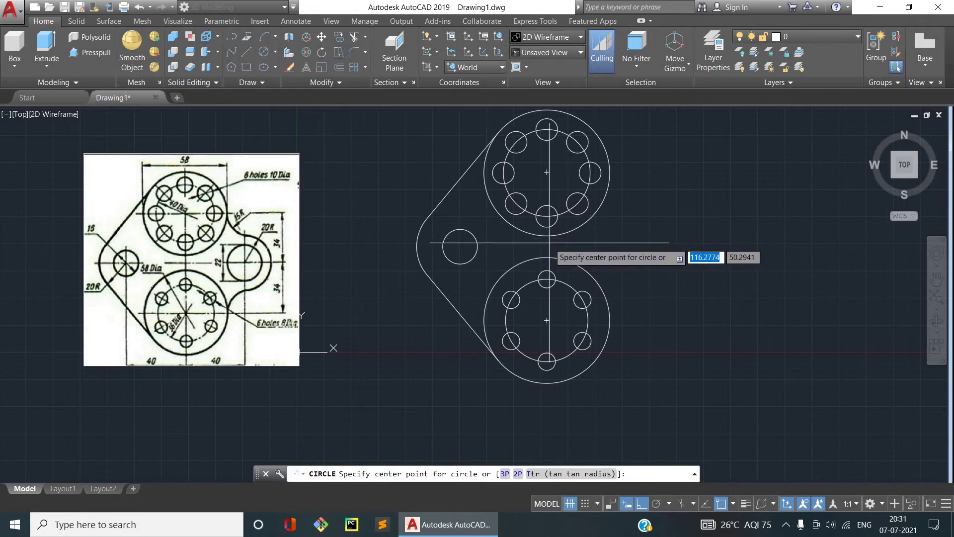
pyautogui.press('Escape')
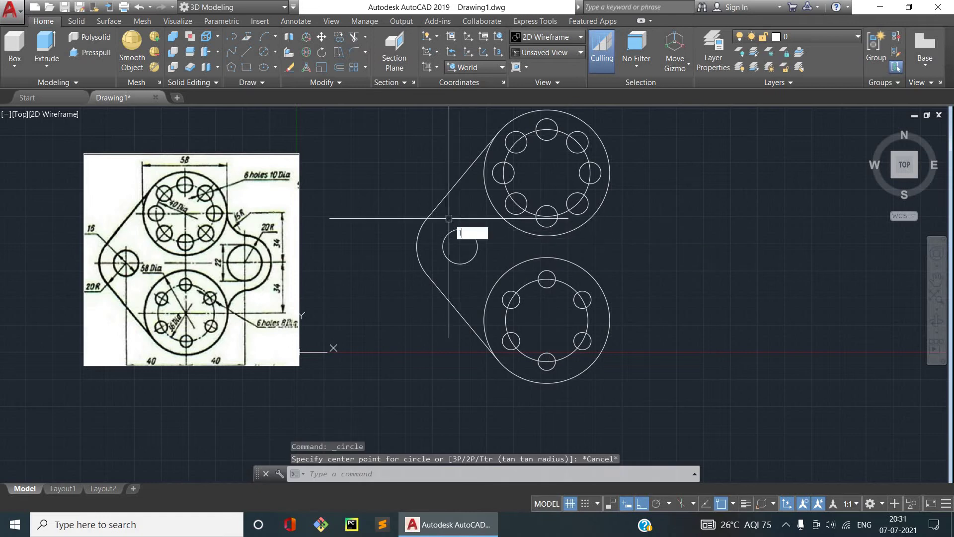
pyautogui.write('l')
pyautogui.press('Return')
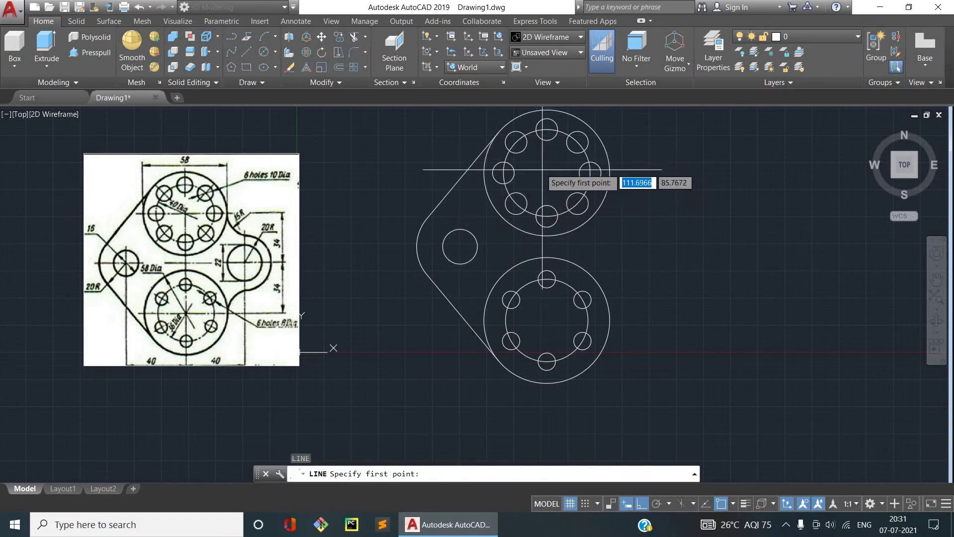
pyautogui.click(547, 216)
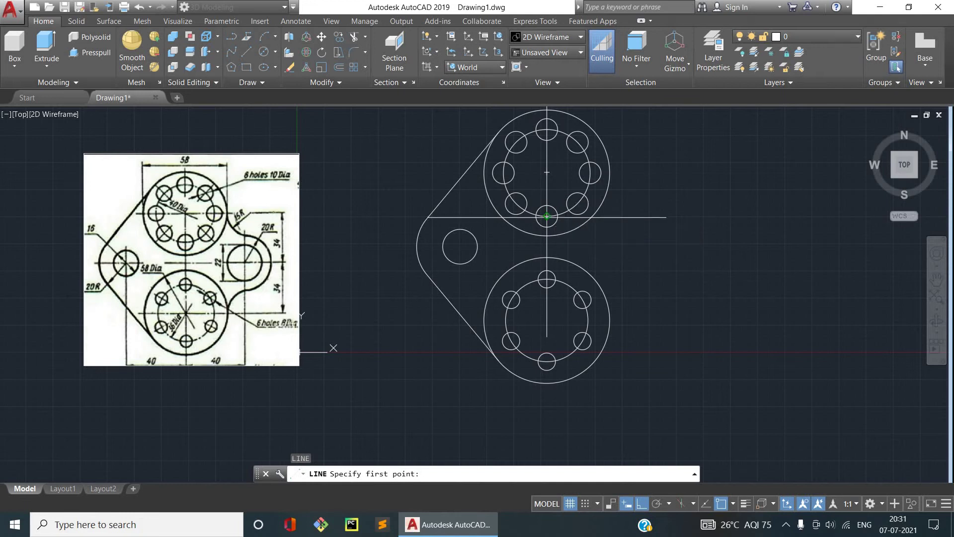
pyautogui.click(546, 257)
pyautogui.press('Escape')
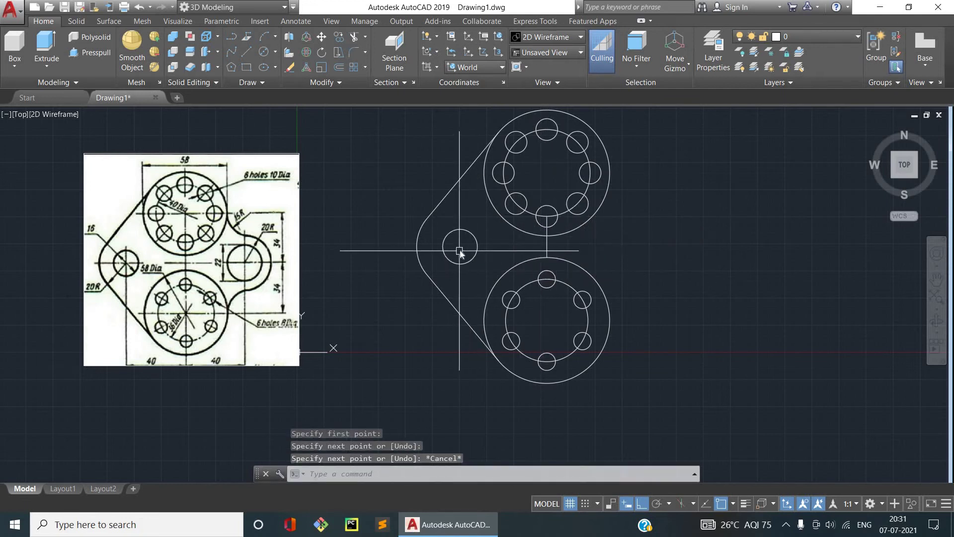
# - Start a horizontal guide line from the side circle's centre
pyautogui.write('l')
pyautogui.press('Return')
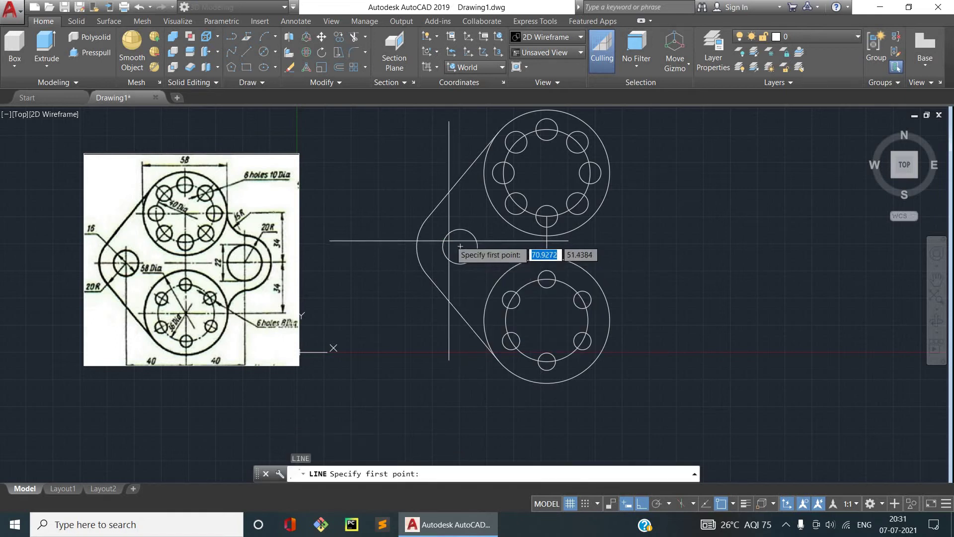
pyautogui.click(546, 246)
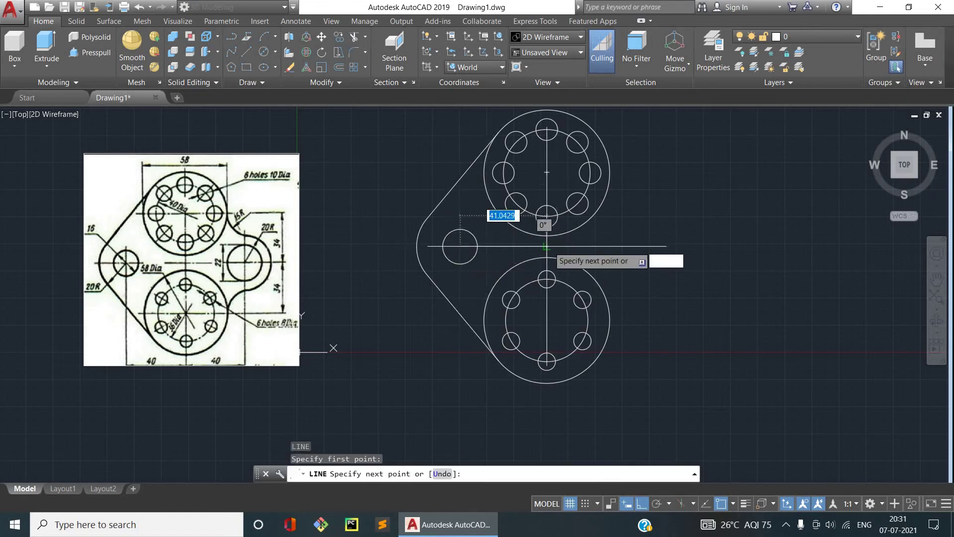
pyautogui.press('Escape')
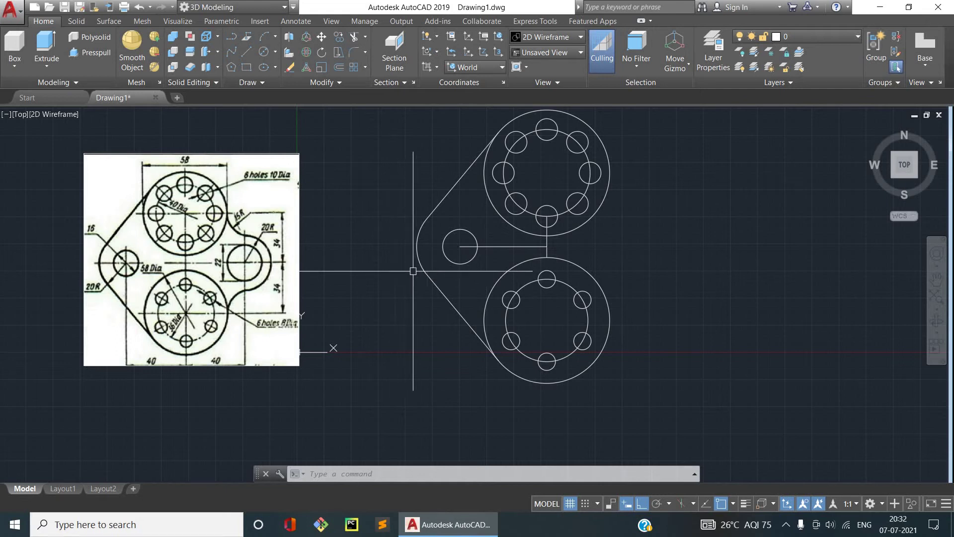
pyautogui.scroll(2, 552, 247)
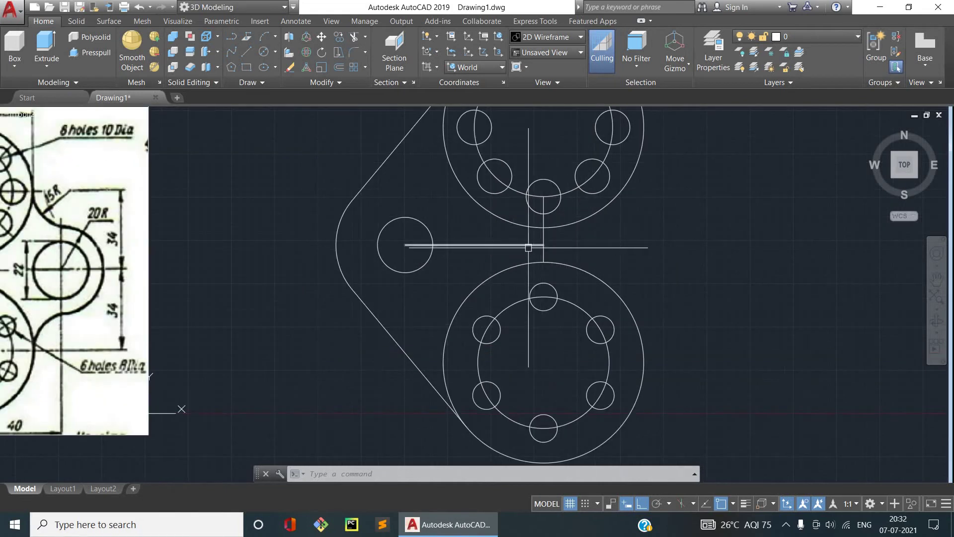
pyautogui.scroll(-2, 522, 250)
# - Draw a trial 22-diameter circle centred between the two bosses
pyautogui.press('Return')
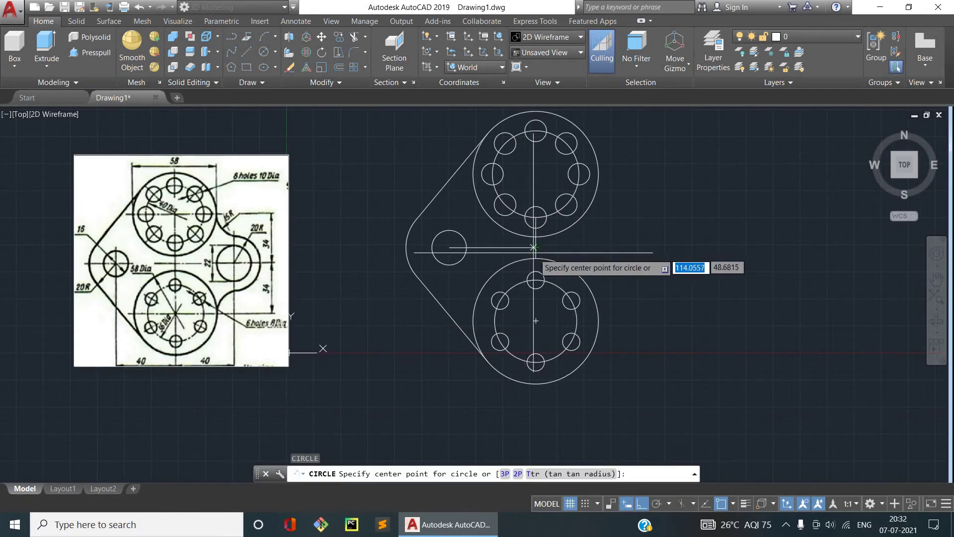
pyautogui.click(535, 247)
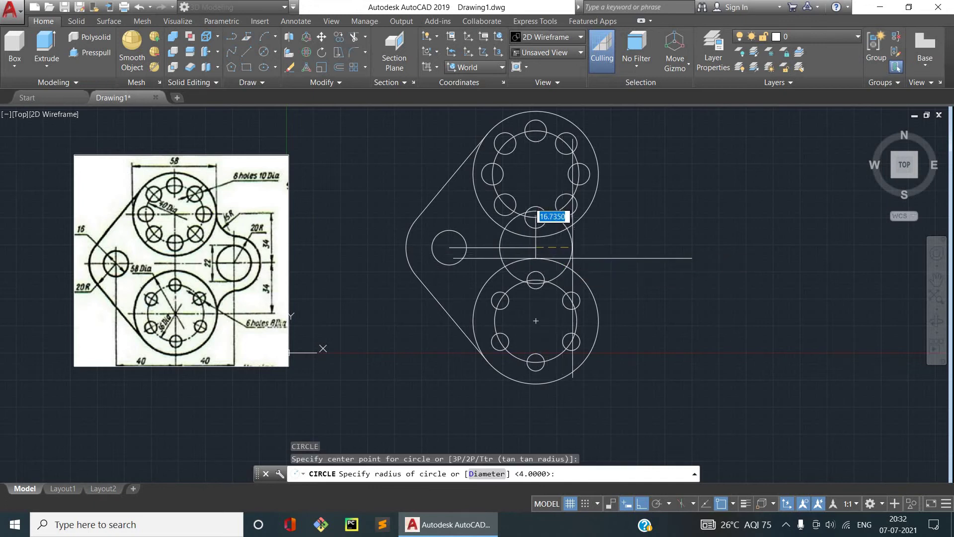
pyautogui.write('d')
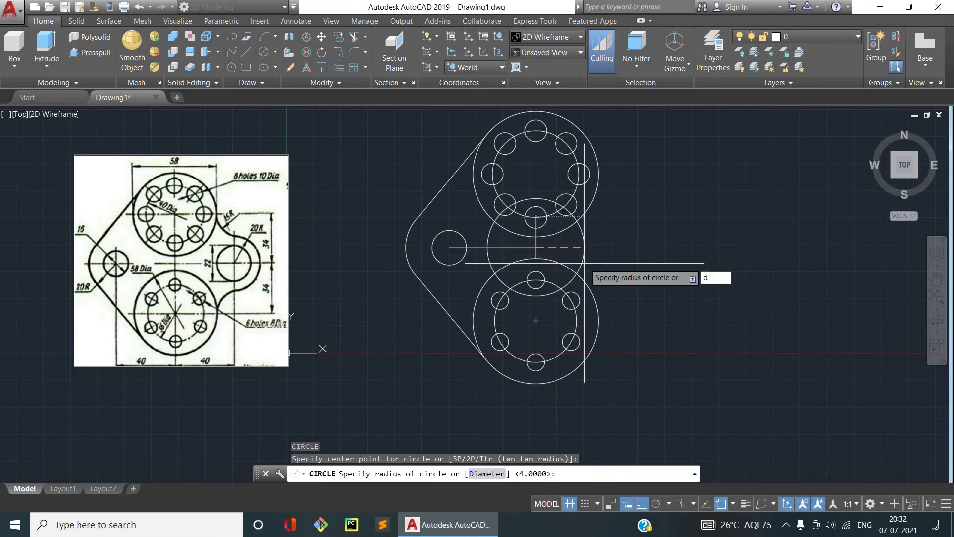
pyautogui.press('Return')
pyautogui.write('22')
pyautogui.press('Return')
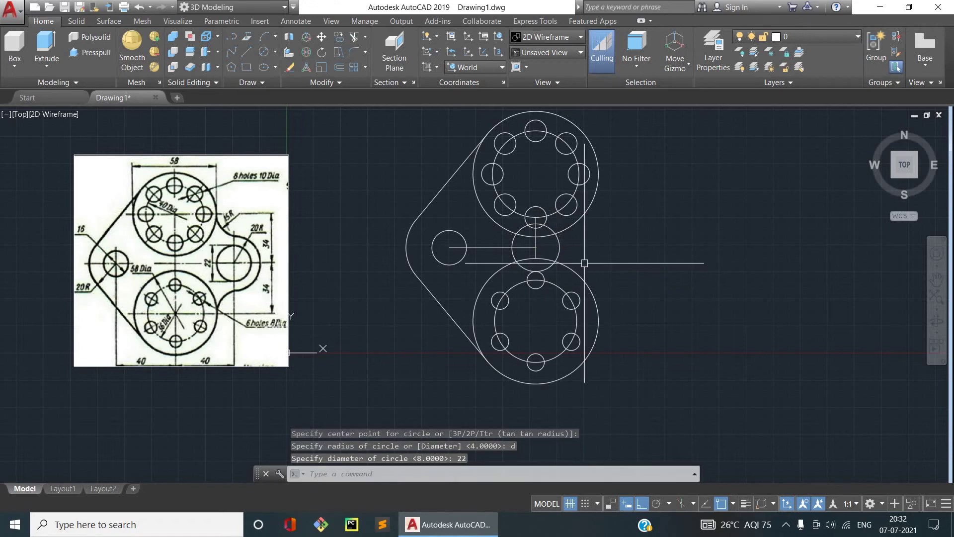
# - Move the trial circle 40 units to the right
pyautogui.click(534, 269)
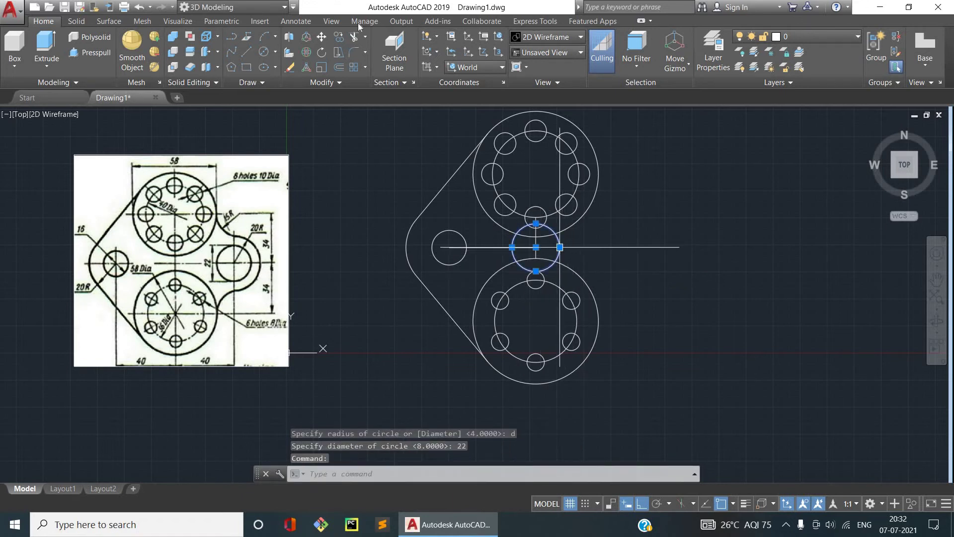
pyautogui.click(321, 36)
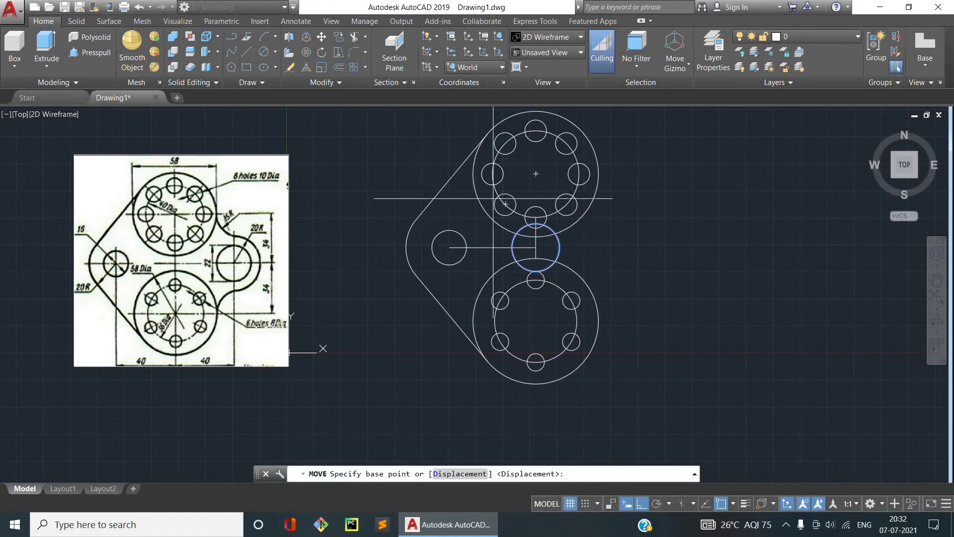
pyautogui.click(536, 247)
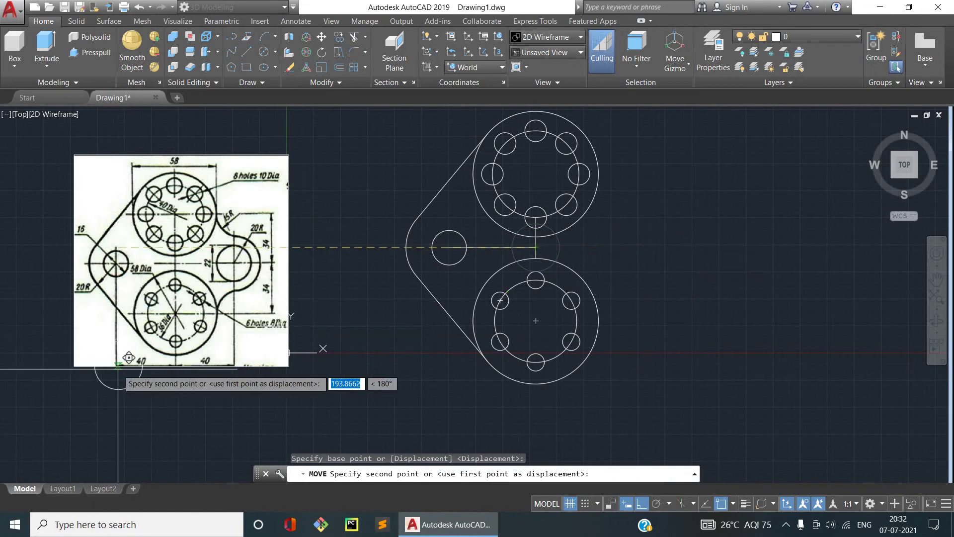
pyautogui.scroll(3, 199, 356)
pyautogui.scroll(3, 219, 348)
pyautogui.scroll(-4, 220, 349)
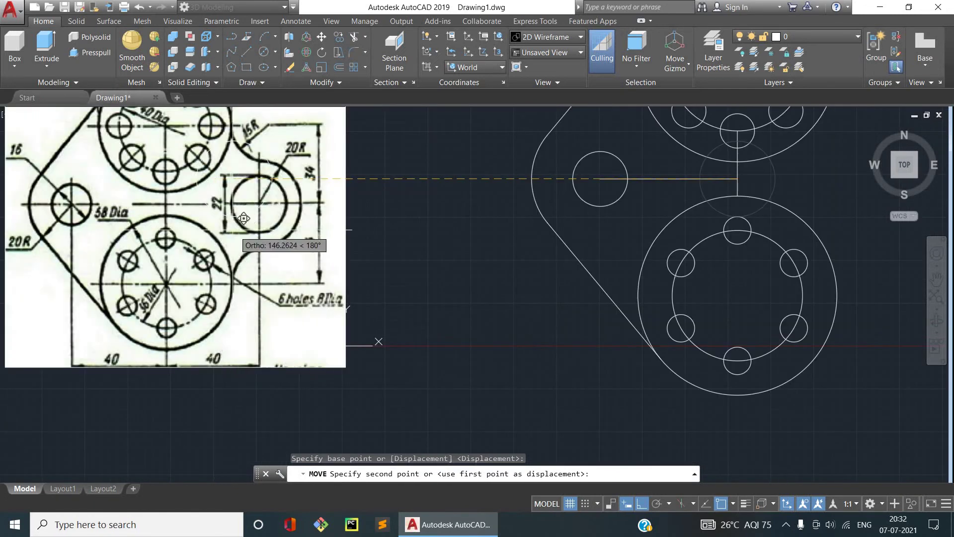
pyautogui.scroll(-2, 885, 255)
pyautogui.moveTo(885, 255); pyautogui.dragTo(654, 252, button='middle')
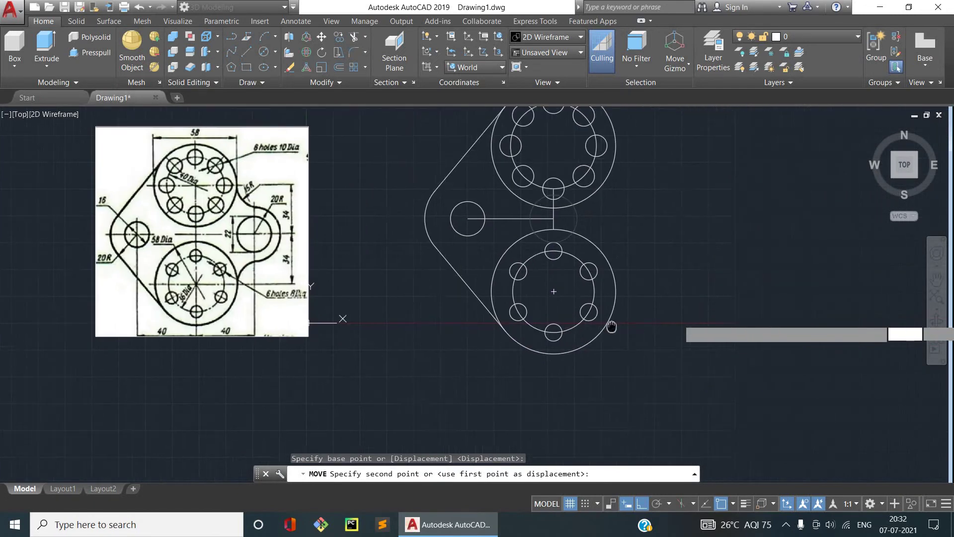
pyautogui.write('40')
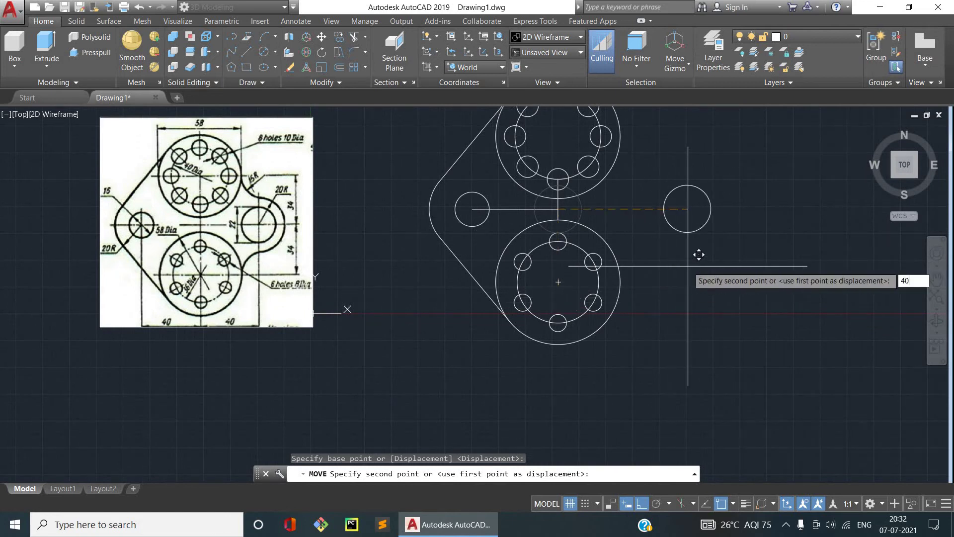
pyautogui.press('Return')
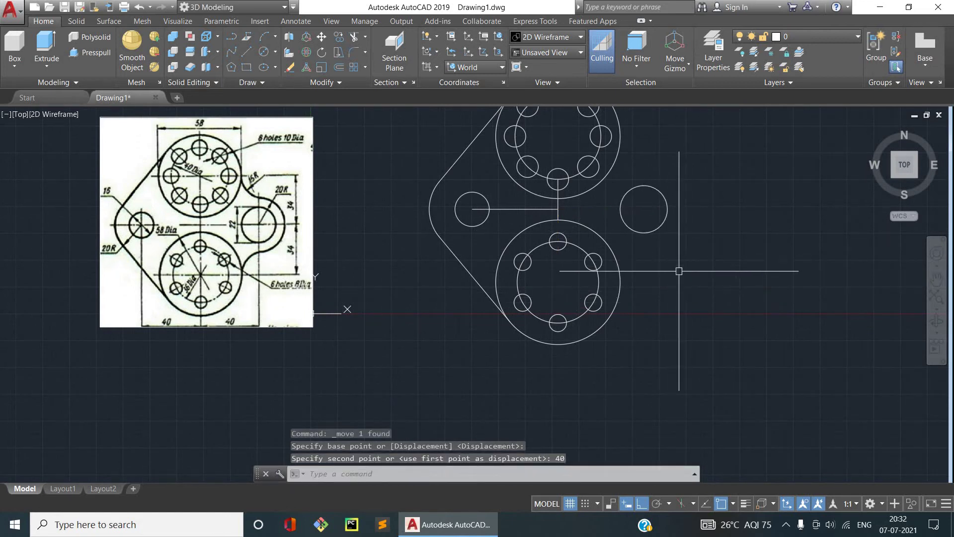
# - Erase the moved circle and the vertical and horizontal construction lines, then recentre the view
pyautogui.click(662, 226)
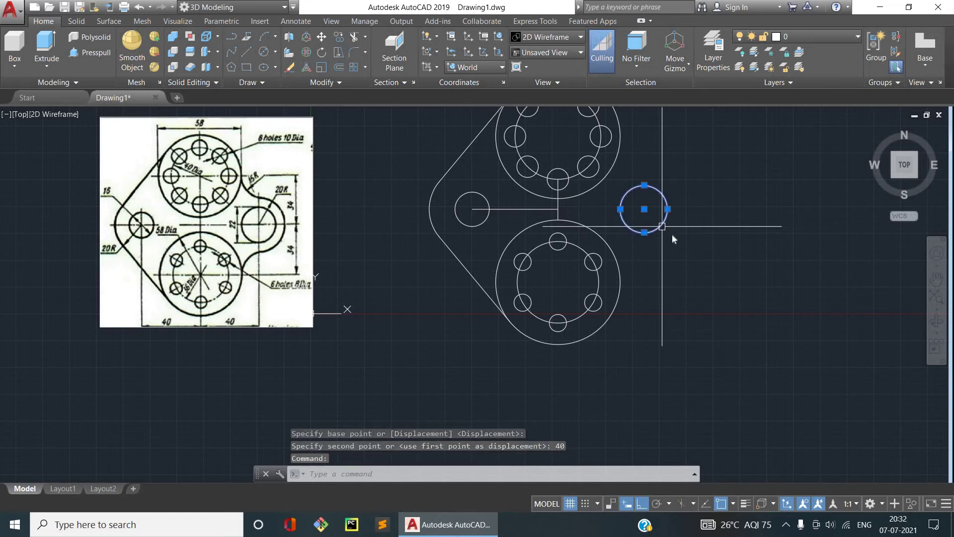
pyautogui.rightClick(662, 226)
pyautogui.click(691, 293)
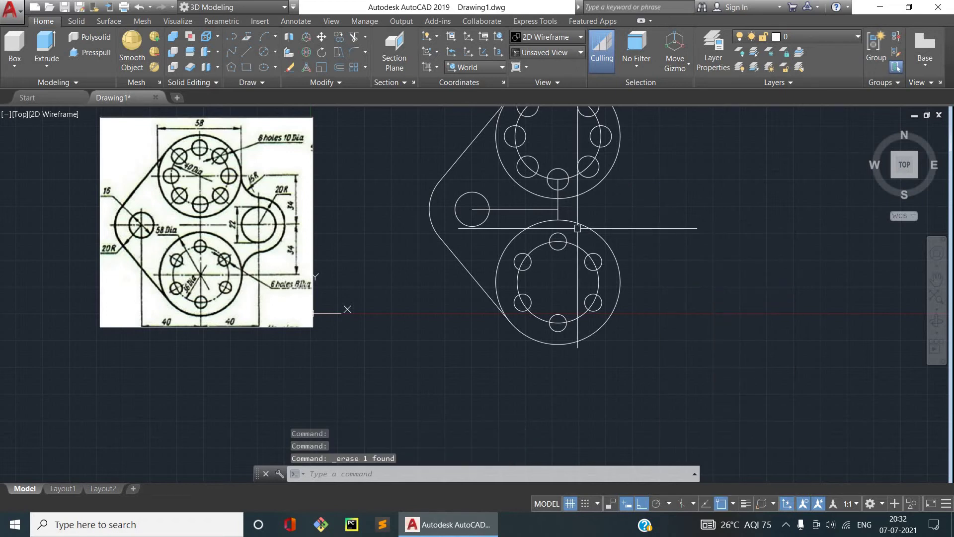
pyautogui.click(558, 204)
pyautogui.click(543, 209)
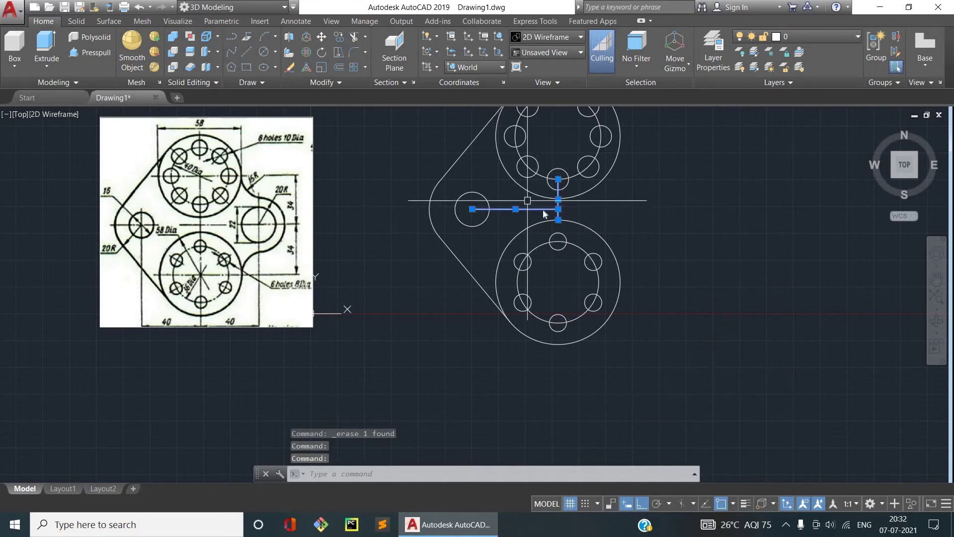
pyautogui.rightClick(528, 201)
pyautogui.click(571, 267)
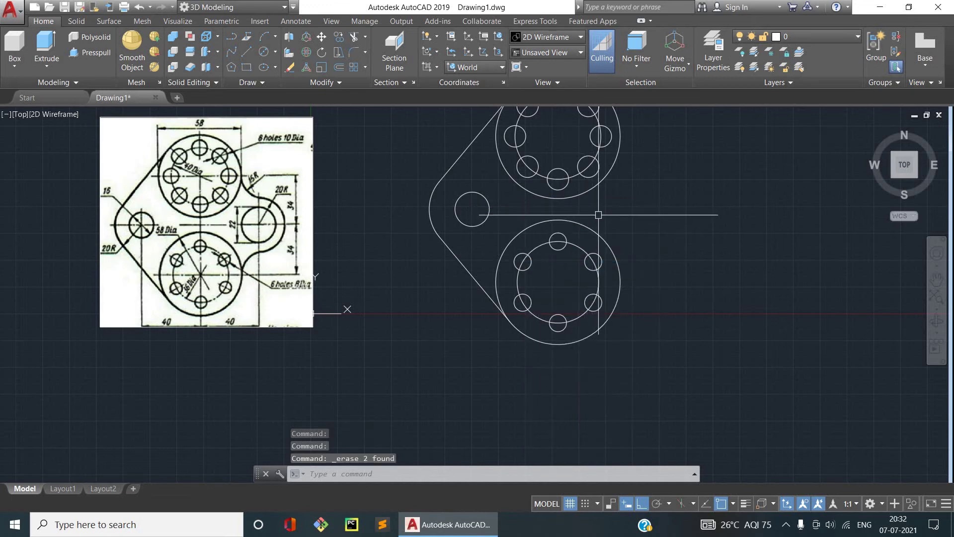
pyautogui.moveTo(599, 215); pyautogui.dragTo(569, 257, button='middle')
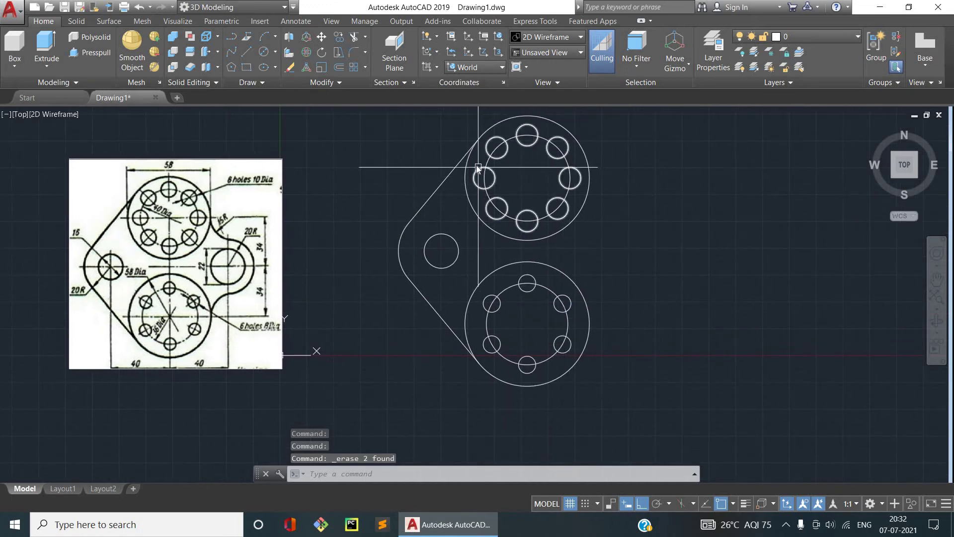
# - Draw a 22-diameter circle centred on the upper boss
pyautogui.press('Return')
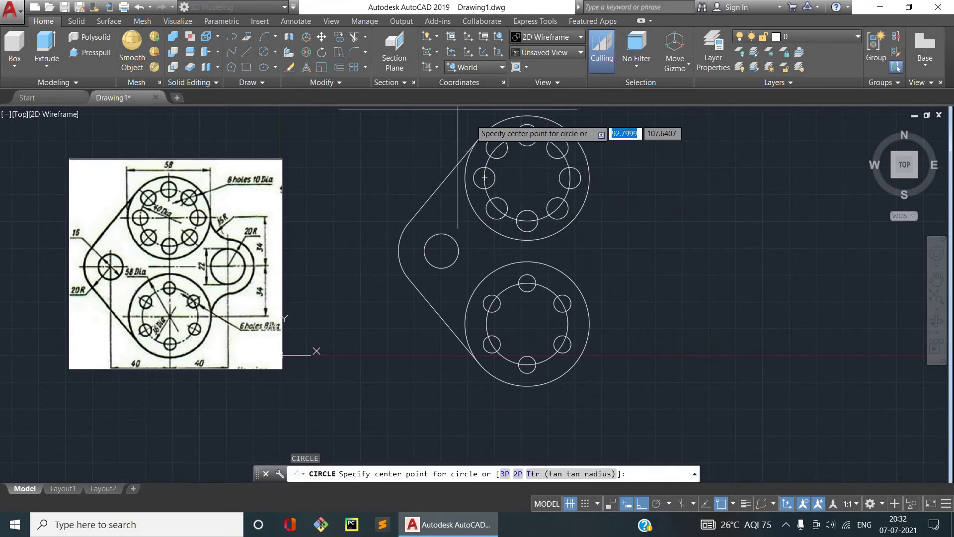
pyautogui.click(527, 177)
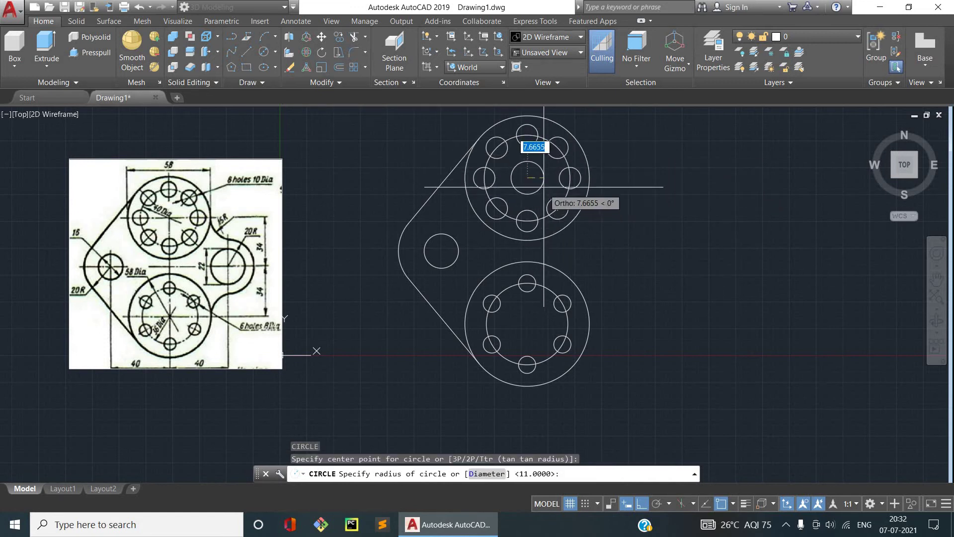
pyautogui.write('d')
pyautogui.press('Return')
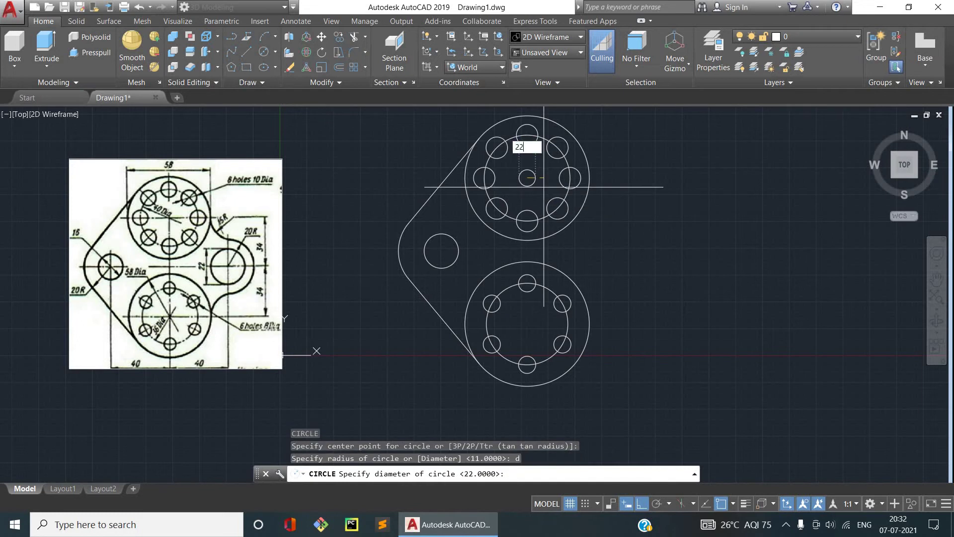
pyautogui.press('Return')
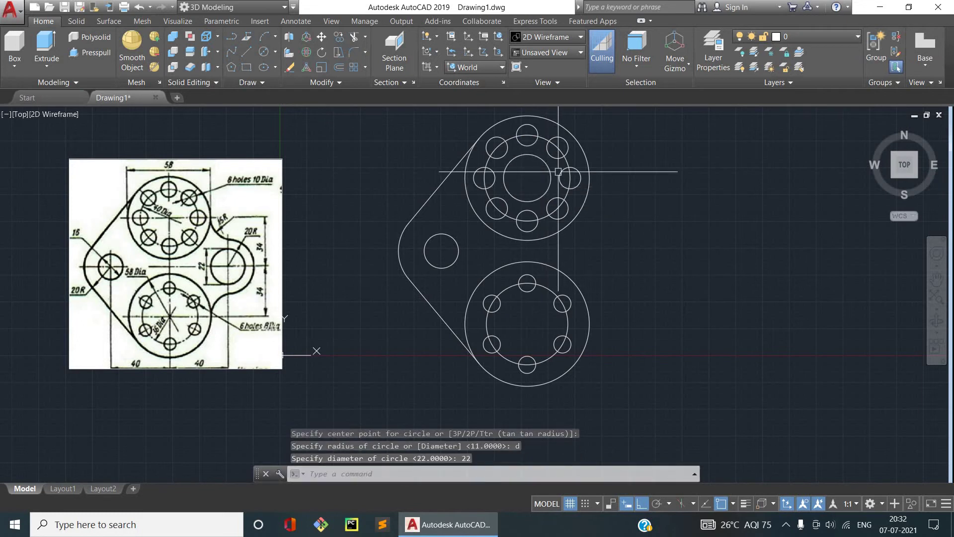
# - Move the 22-diameter circle 34 units straight down
pyautogui.click(551, 187)
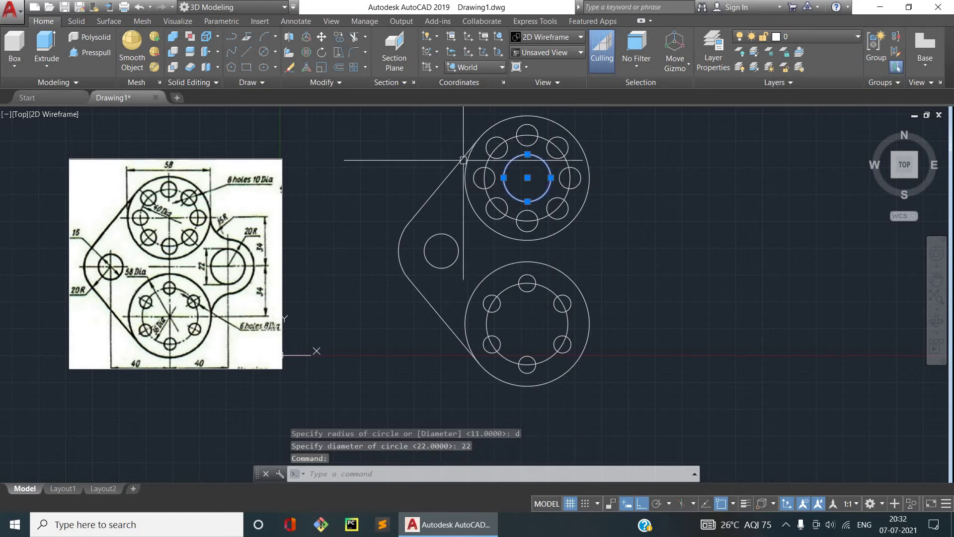
pyautogui.click(322, 37)
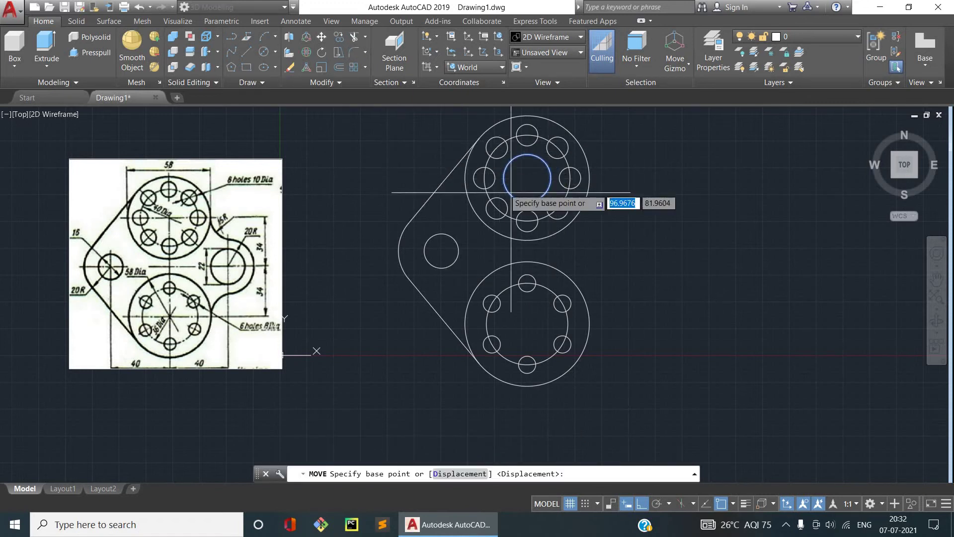
pyautogui.click(527, 177)
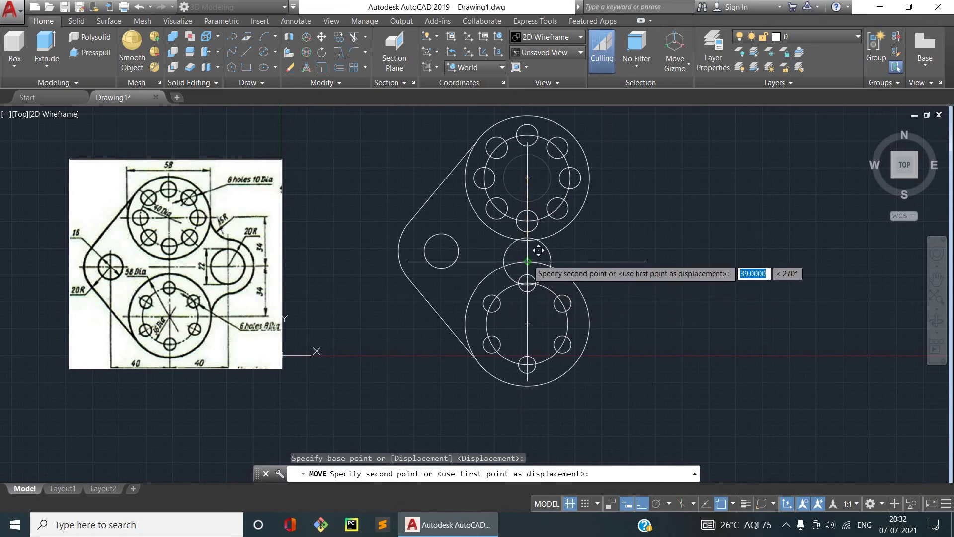
pyautogui.write('34')
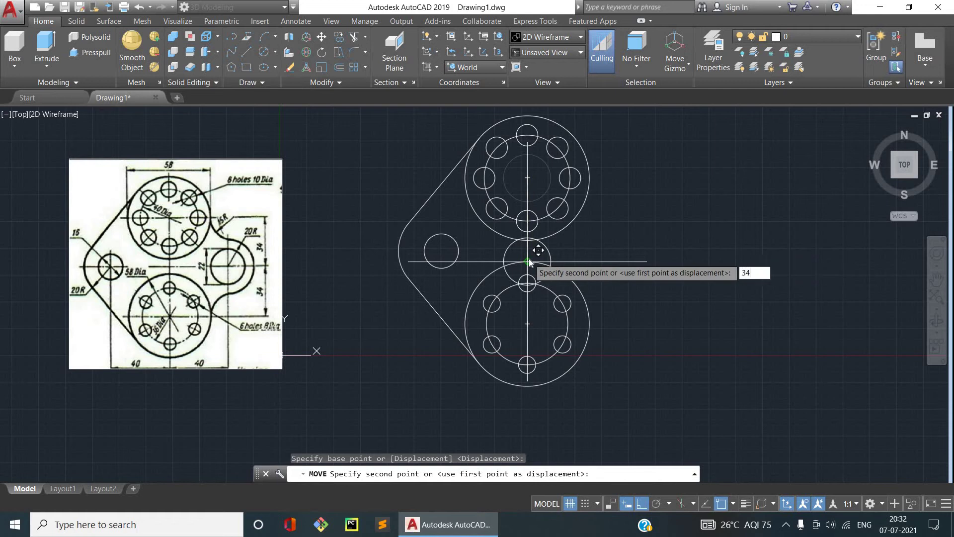
pyautogui.press('Return')
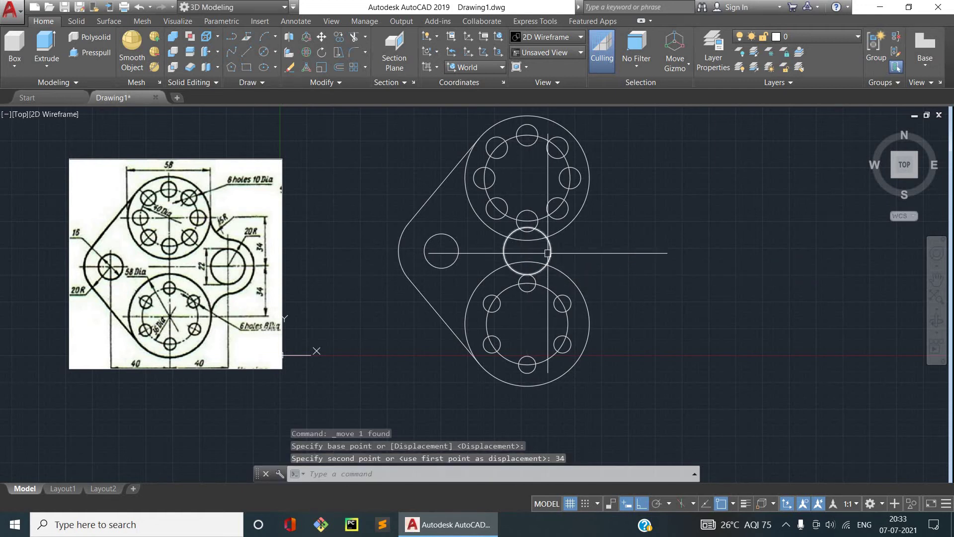
# - Move the circle a further 40 units to the right
pyautogui.click(550, 251)
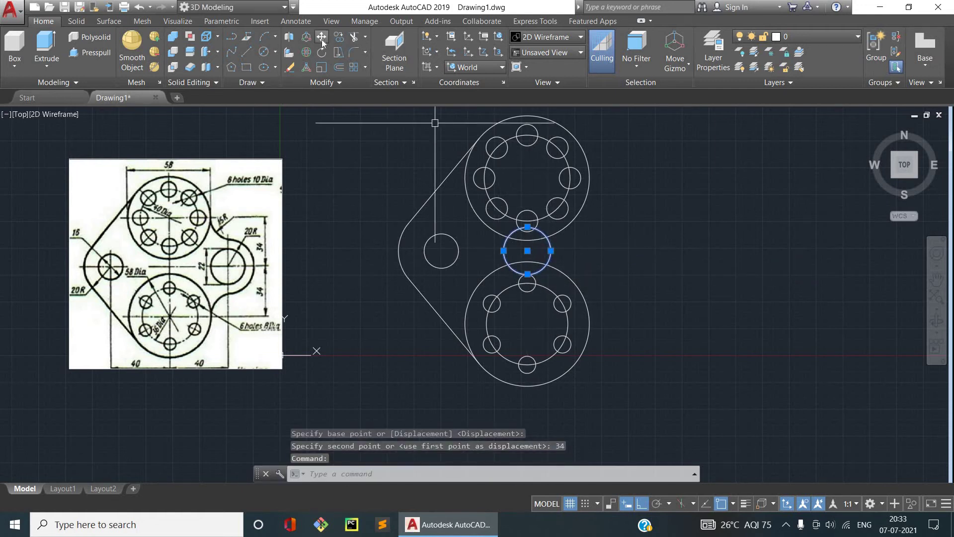
pyautogui.write('m')
pyautogui.press('Return')
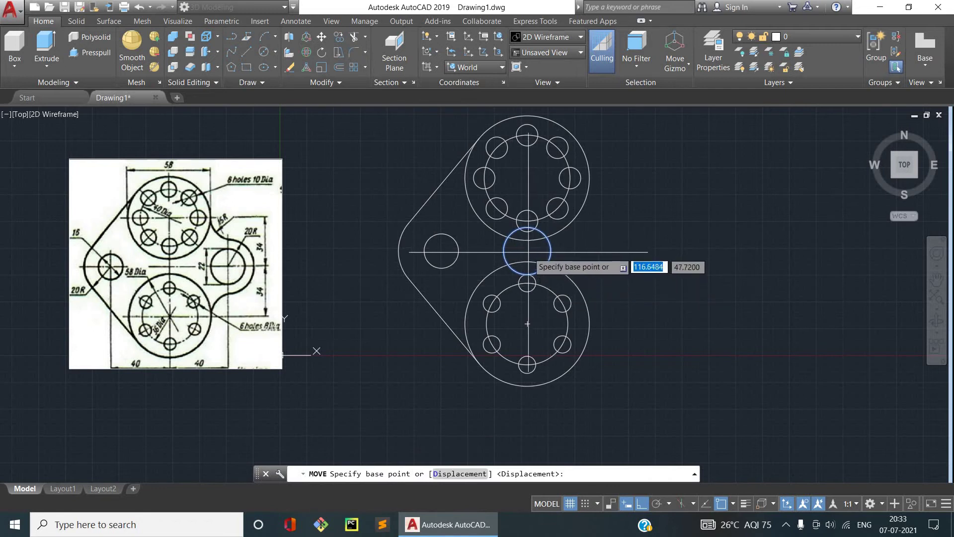
pyautogui.click(526, 249)
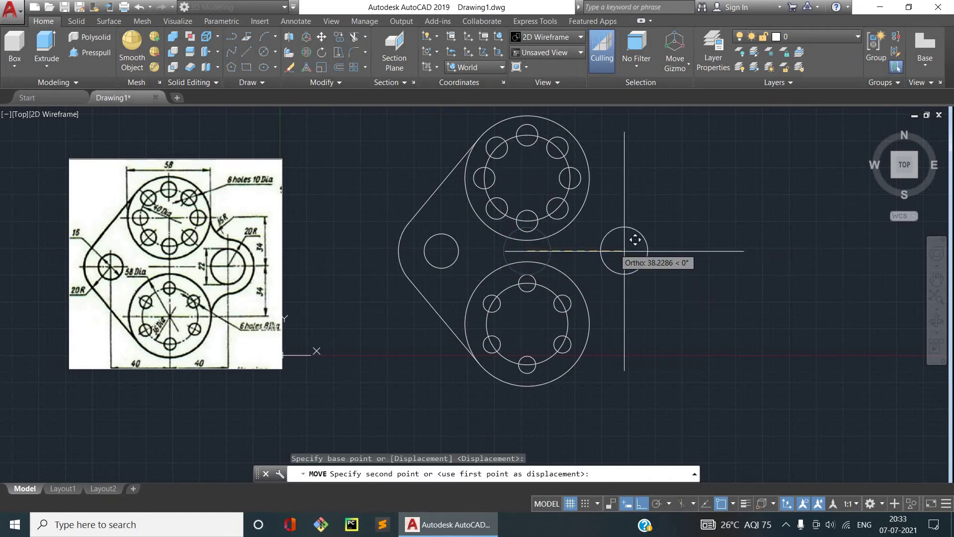
pyautogui.write('40')
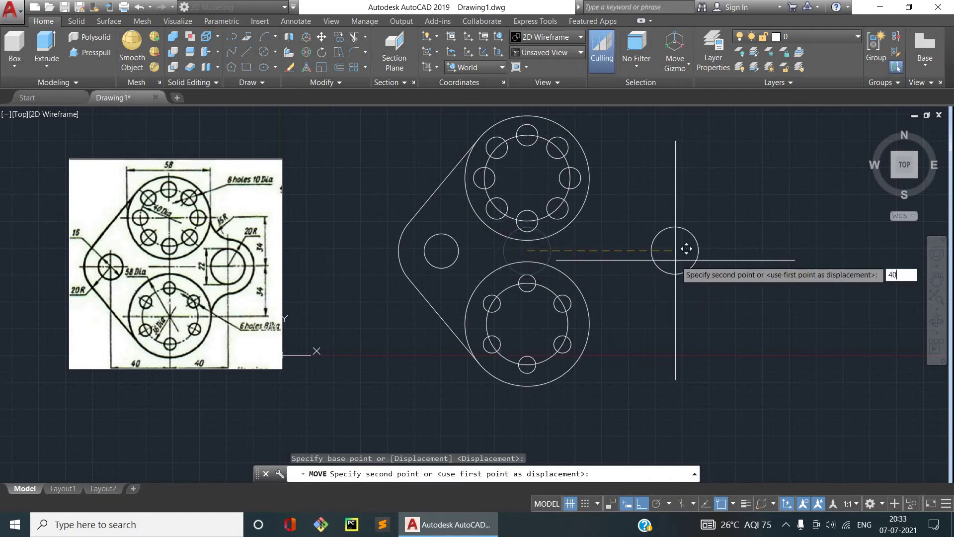
pyautogui.press('Return')
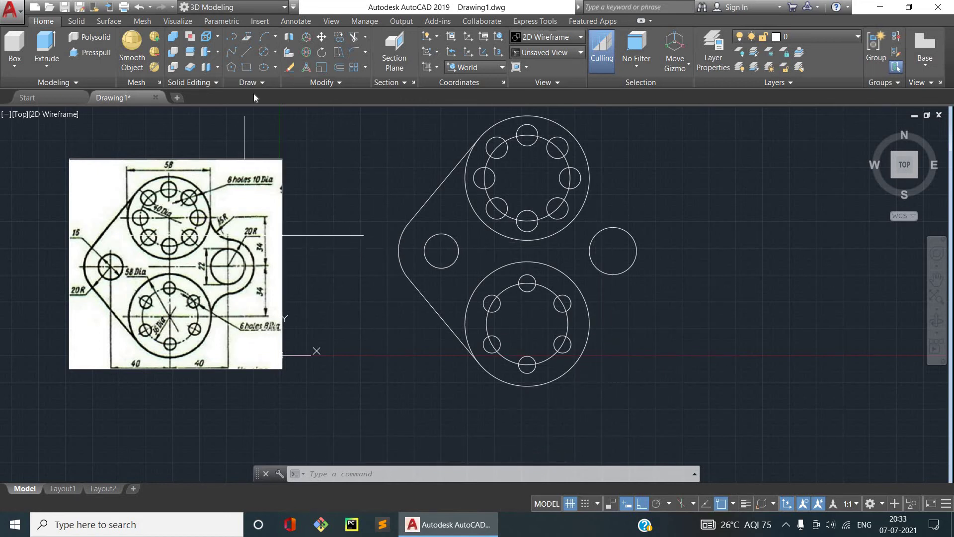
# - Draw a radius-20 circle concentric with the right-hand 22-diameter circle
pyautogui.click(275, 53)
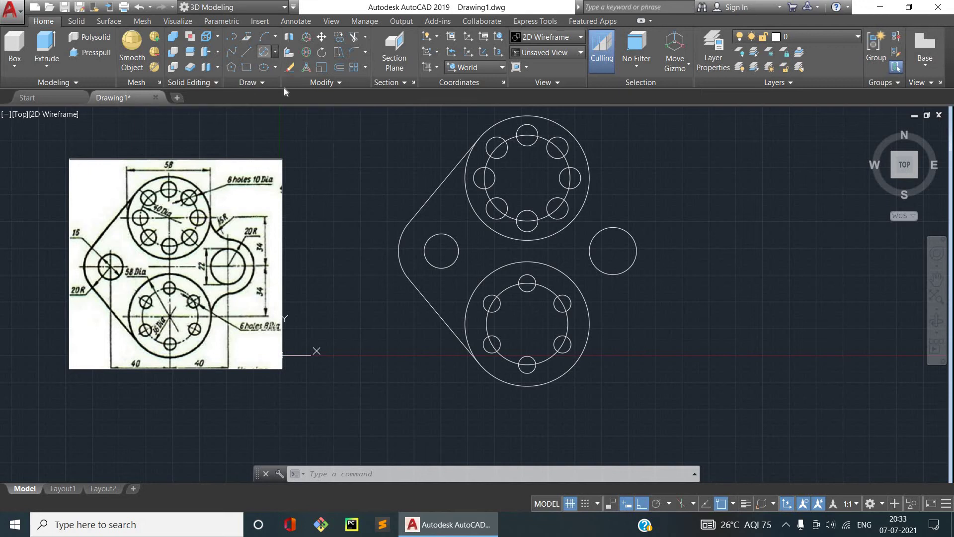
pyautogui.click(293, 72)
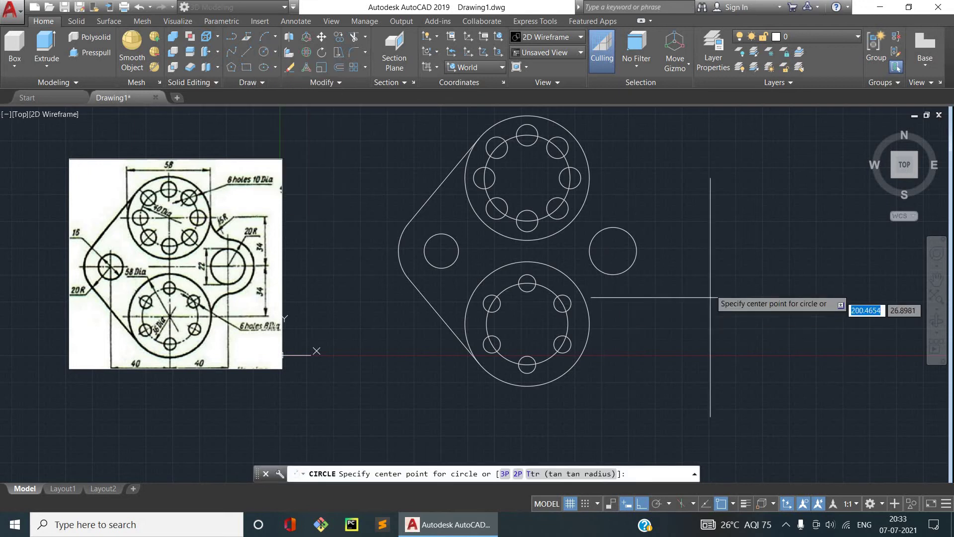
pyautogui.click(612, 251)
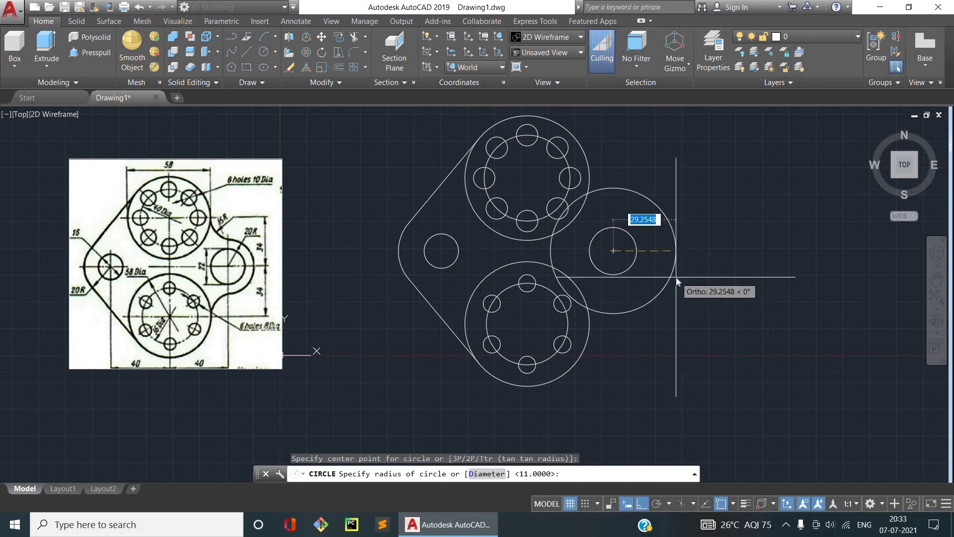
pyautogui.write('20')
pyautogui.press('Return')
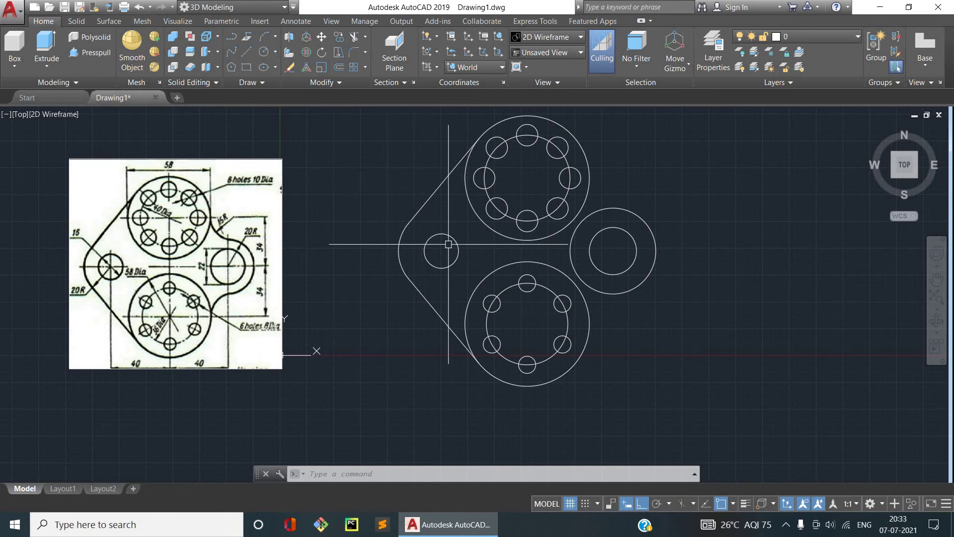
# - Fillet the right radius-20 circle to the upper boss with radius 15
pyautogui.write('f')
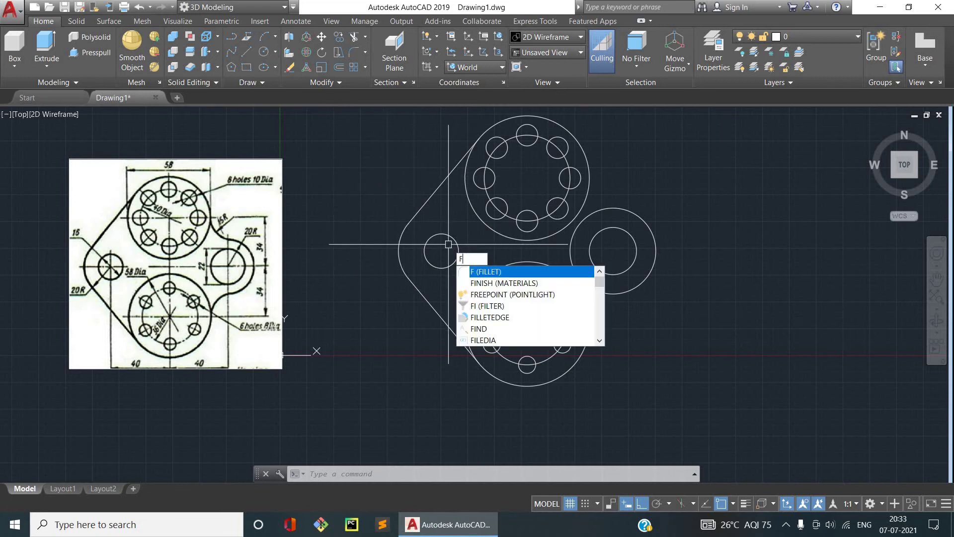
pyautogui.press('Return')
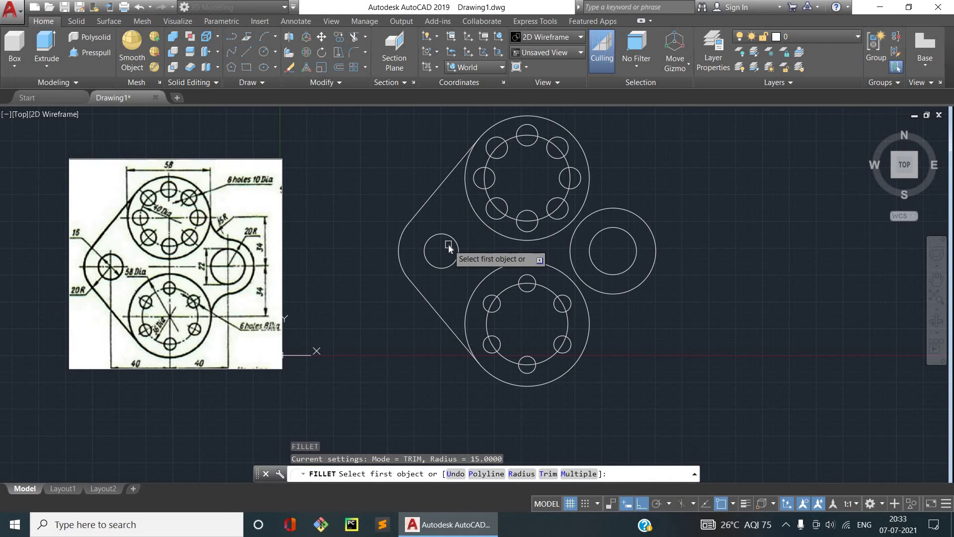
pyautogui.write('r')
pyautogui.press('Return')
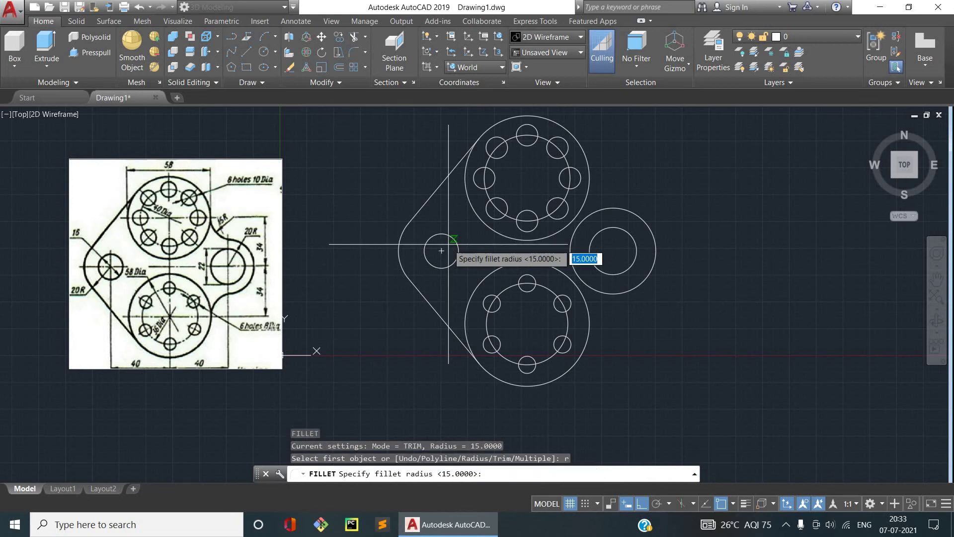
pyautogui.write('15')
pyautogui.press('Return')
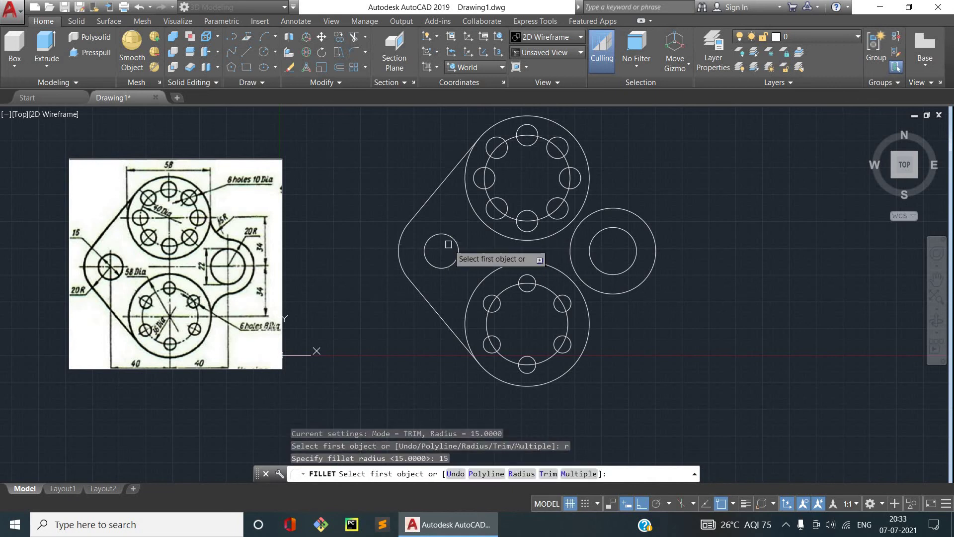
pyautogui.click(594, 213)
pyautogui.click(588, 198)
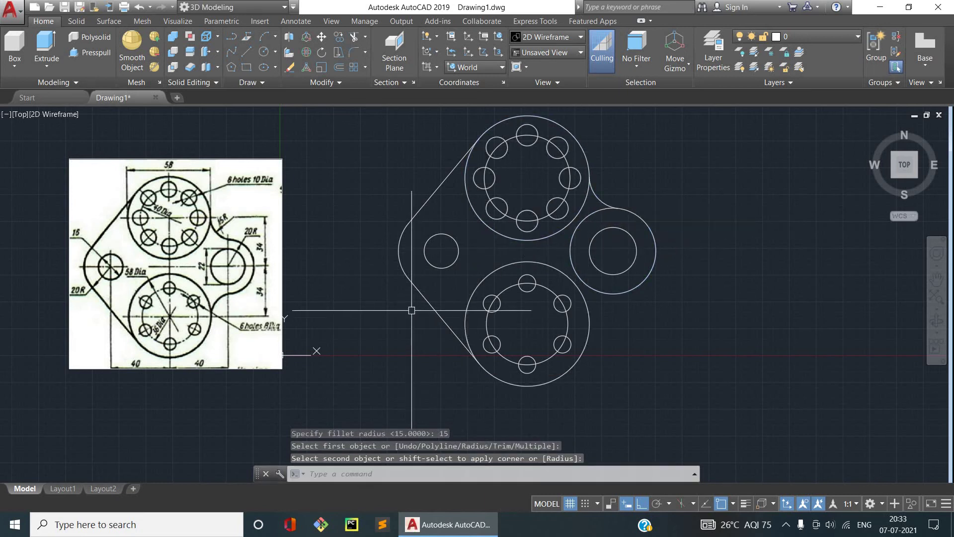
pyautogui.scroll(5, 225, 238)
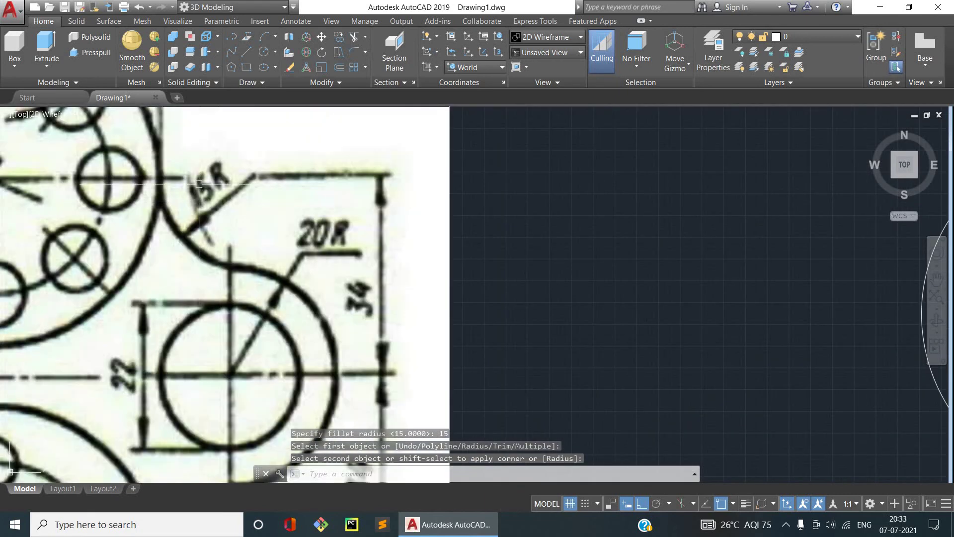
pyautogui.scroll(-3, 199, 184)
pyautogui.scroll(-3, 279, 308)
pyautogui.scroll(-2, 298, 328)
pyautogui.moveTo(293, 318)
pyautogui.mouseDown(button='middle')
pyautogui.moveTo(302, 343)
pyautogui.moveTo(291, 335)
pyautogui.mouseUp(button='middle')
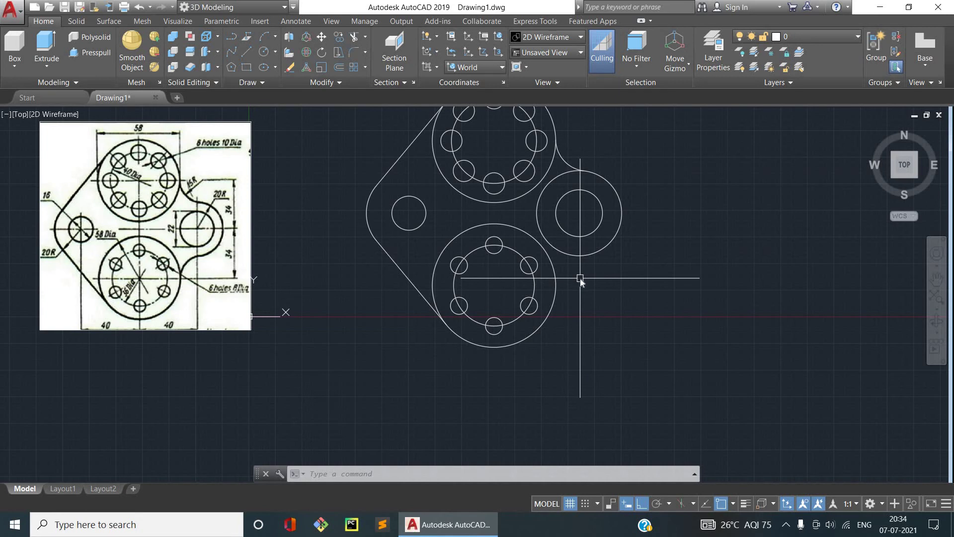
pyautogui.write('F')
# - Fillet the right circle to the bottom boss with radius 15
pyautogui.press('Return')
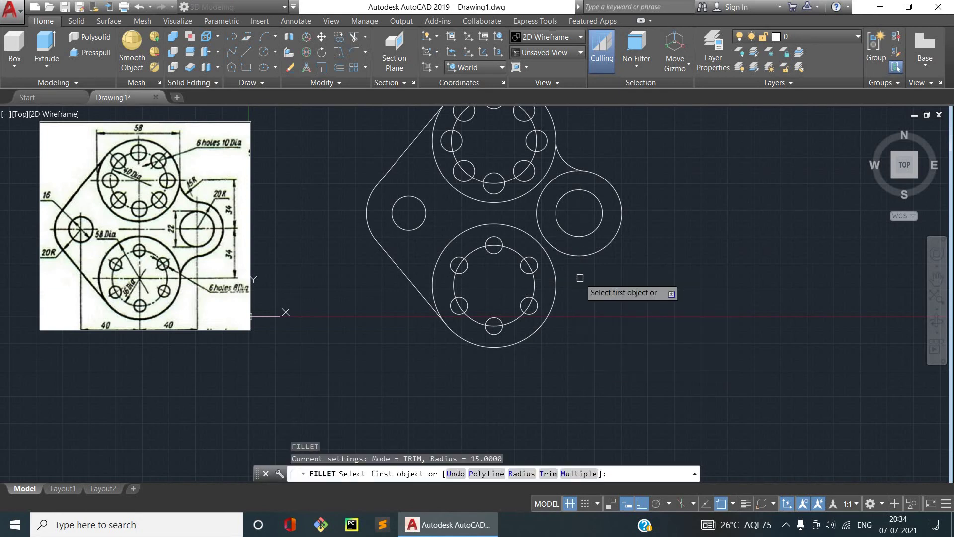
pyautogui.write('r')
pyautogui.press('Return')
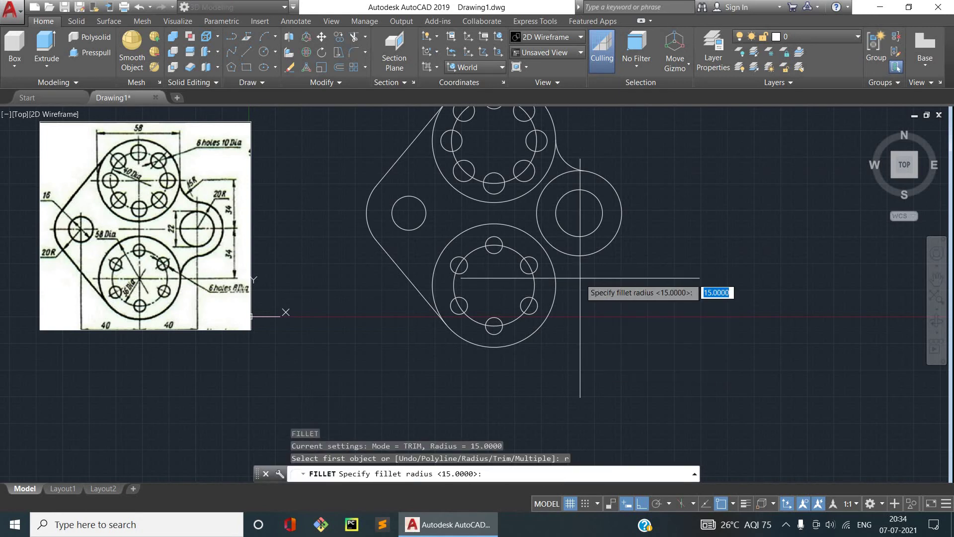
pyautogui.write('15')
pyautogui.press('Return')
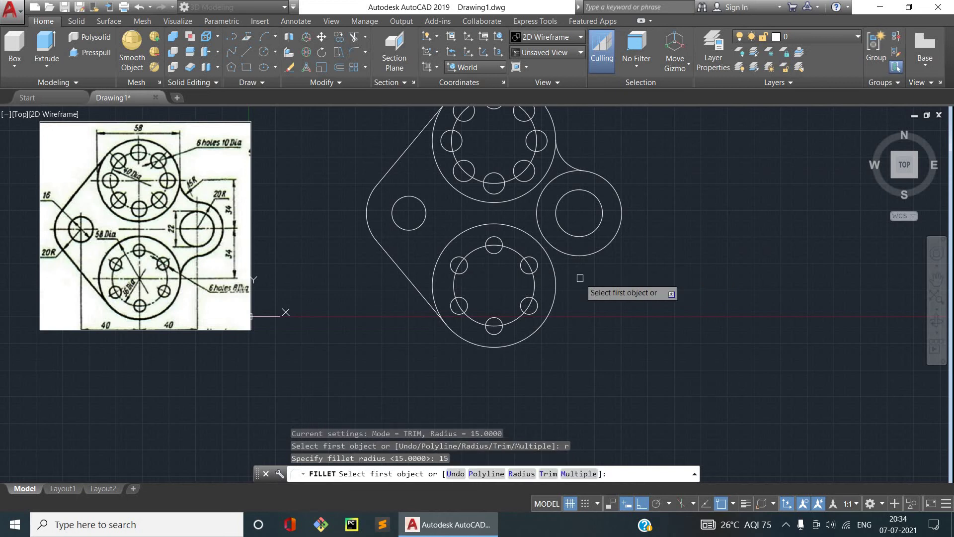
pyautogui.click(587, 255)
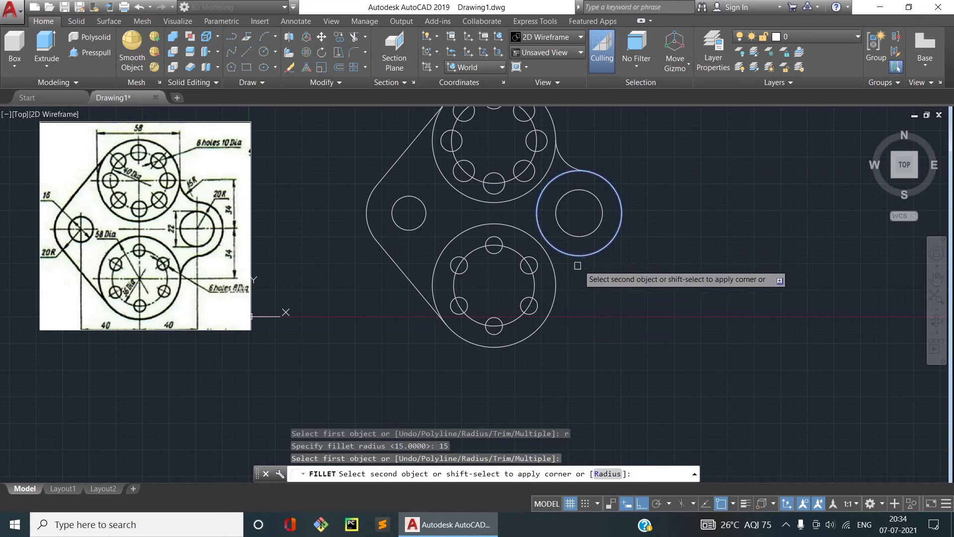
pyautogui.click(553, 278)
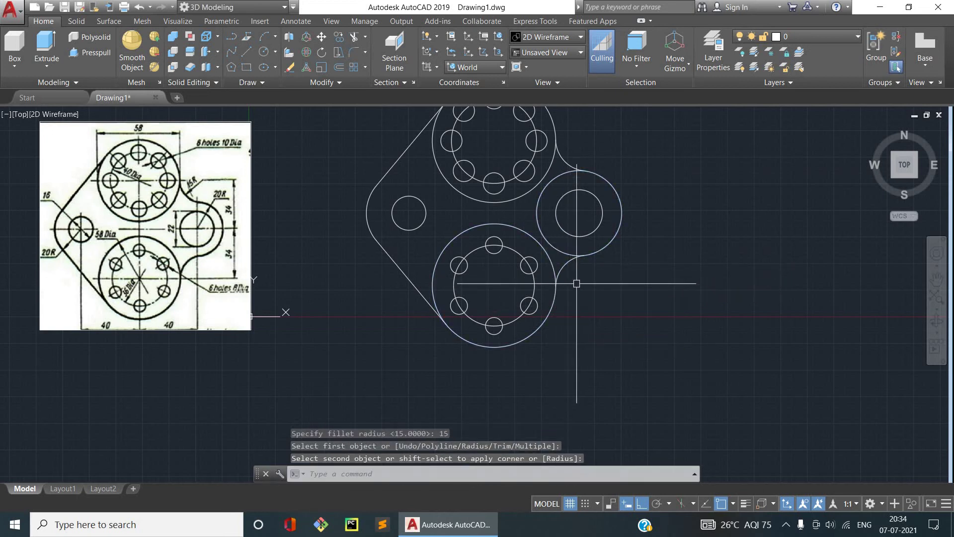
pyautogui.scroll(2, 577, 286)
pyautogui.scroll(-2, 576, 285)
pyautogui.press('Escape')
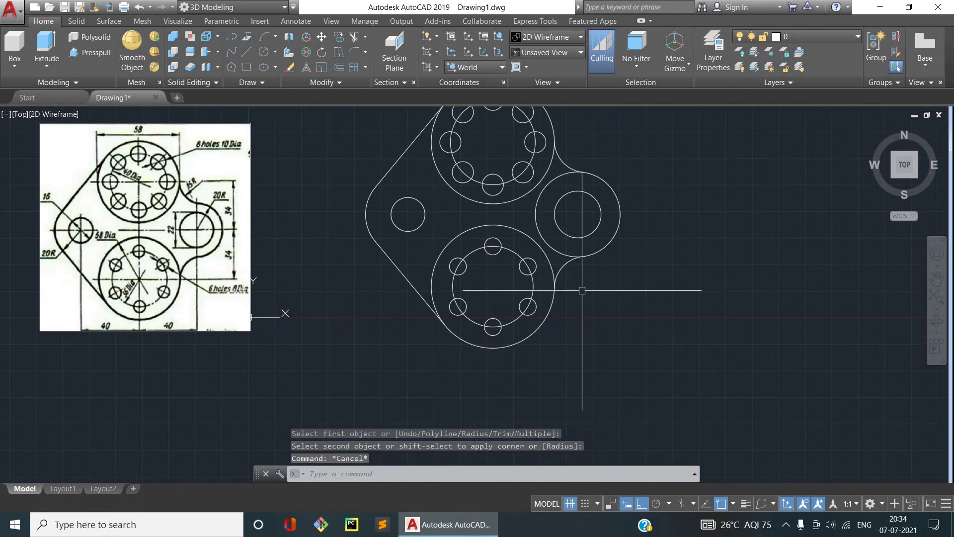
pyautogui.scroll(-2, 585, 291)
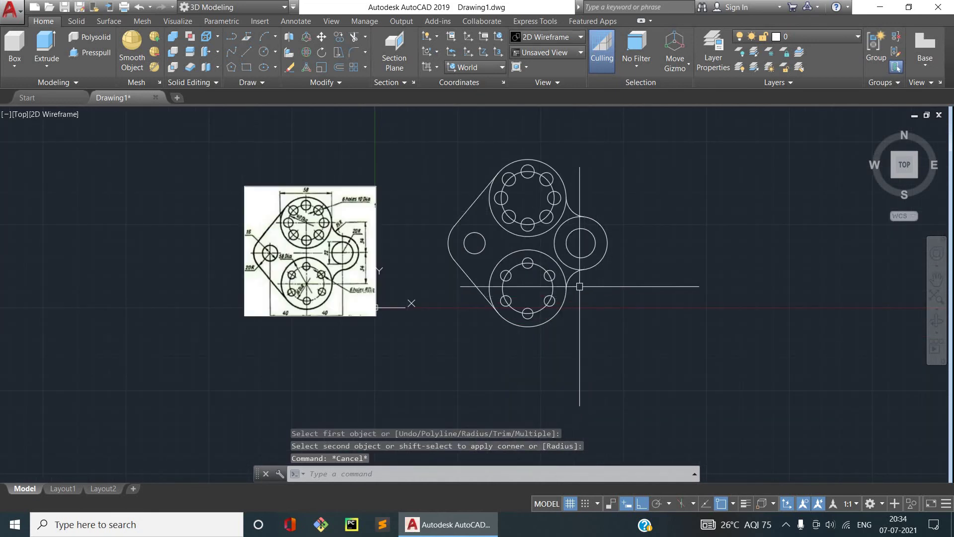
# - Add a Ø58 diameter dimension on the top boss and Ø40 on the right circle
pyautogui.click(287, 22)
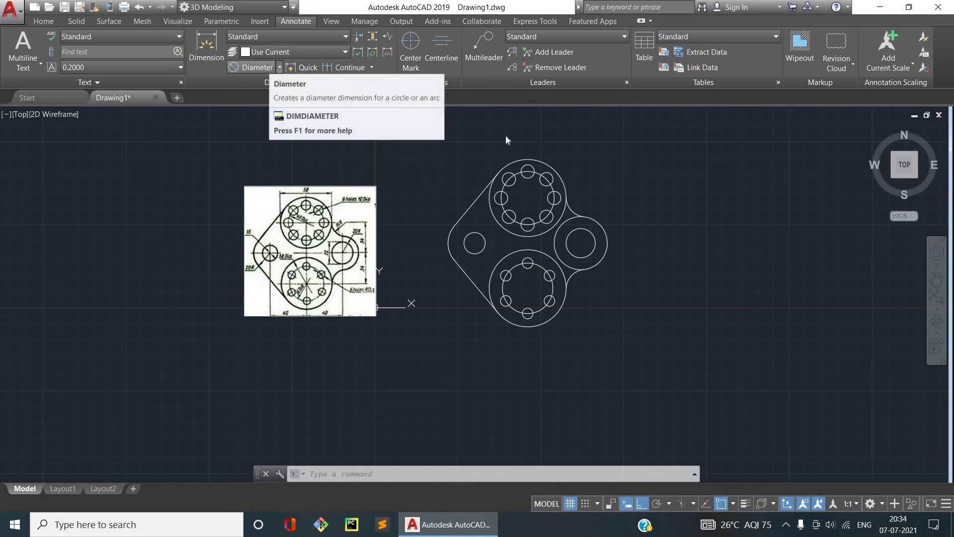
pyautogui.click(555, 170)
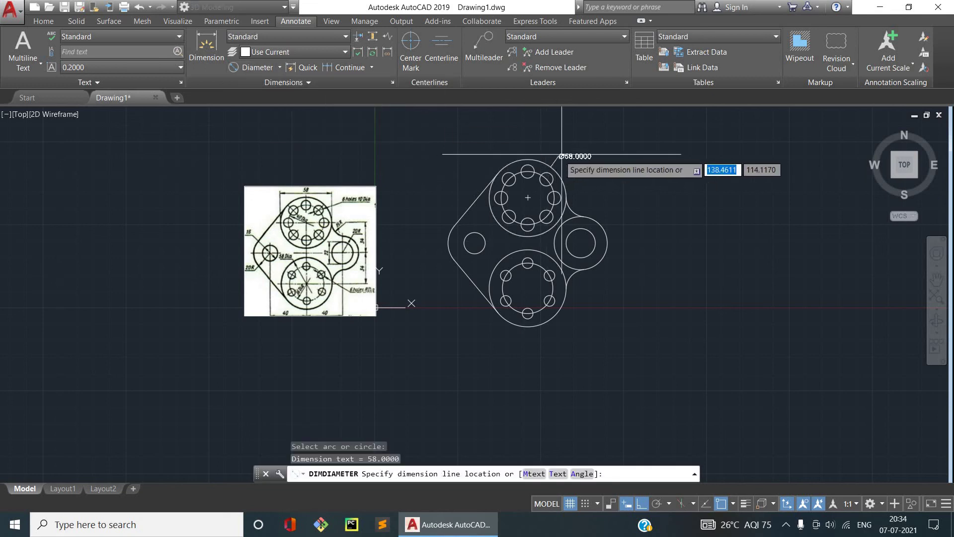
pyautogui.click(590, 145)
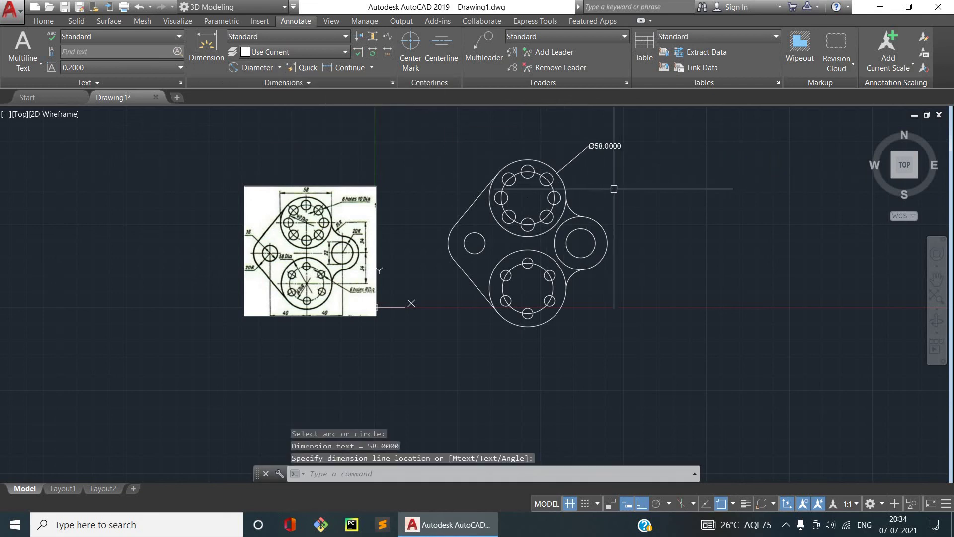
pyautogui.press('Return')
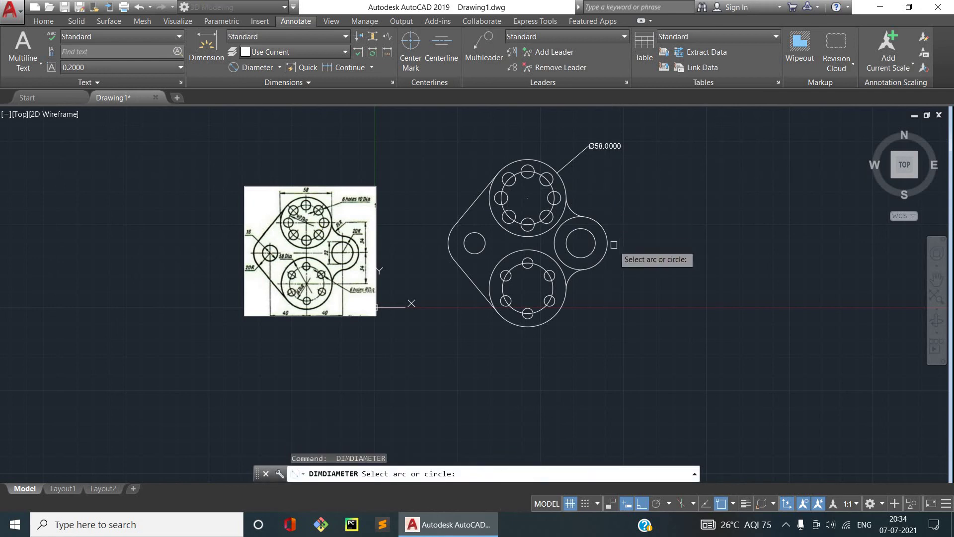
pyautogui.click(609, 244)
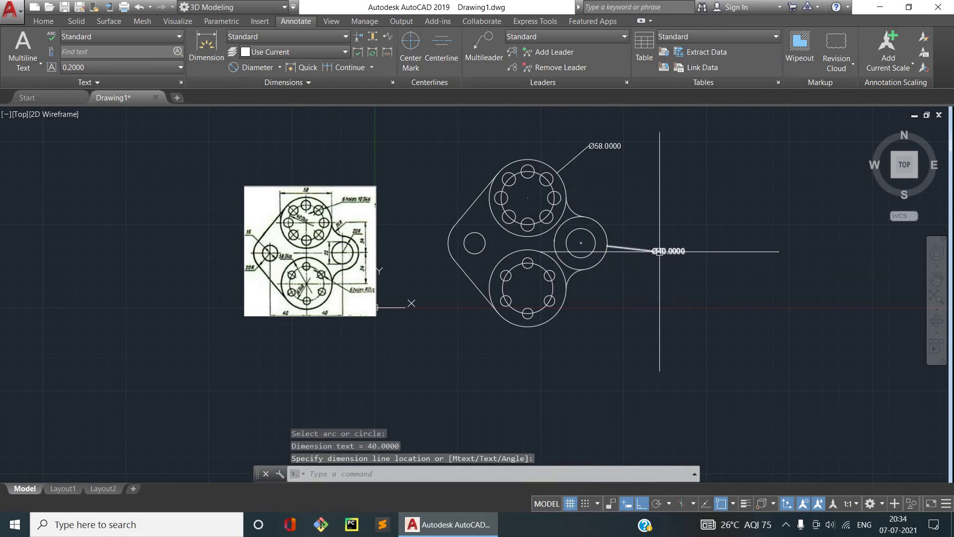
pyautogui.click(660, 251)
# - Add a Ø58 diameter dimension on the bottom boss and Ø40 on the left circle
pyautogui.press('Return')
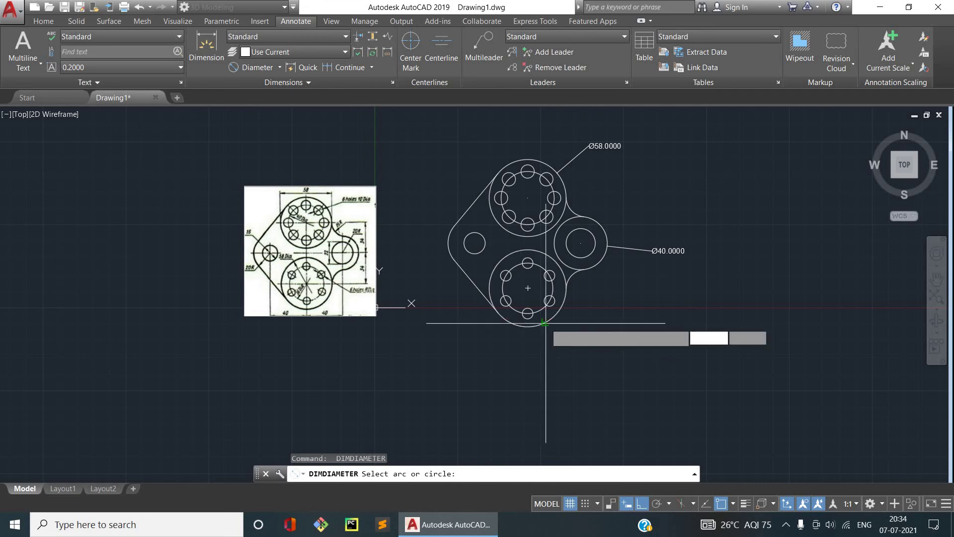
pyautogui.click(546, 323)
pyautogui.click(559, 354)
pyautogui.press('Return')
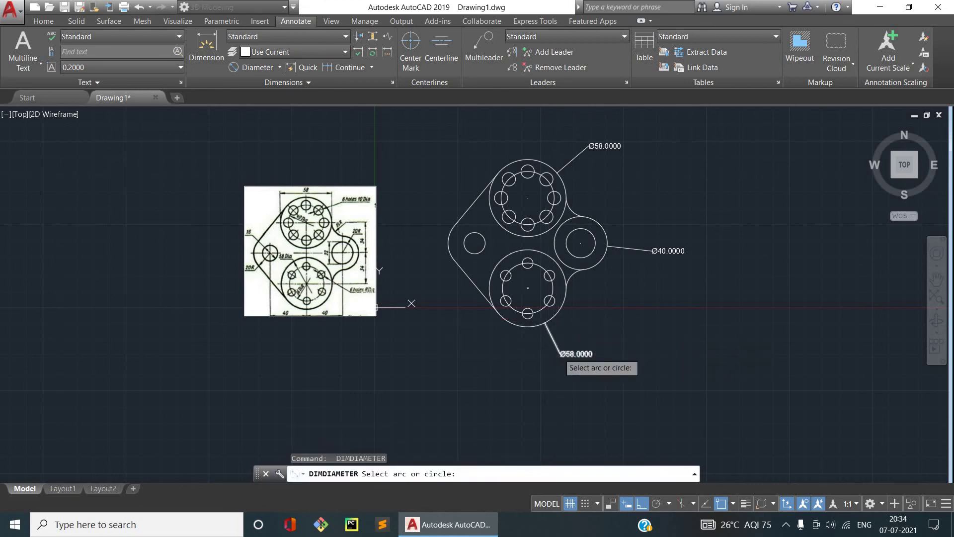
pyautogui.click(464, 244)
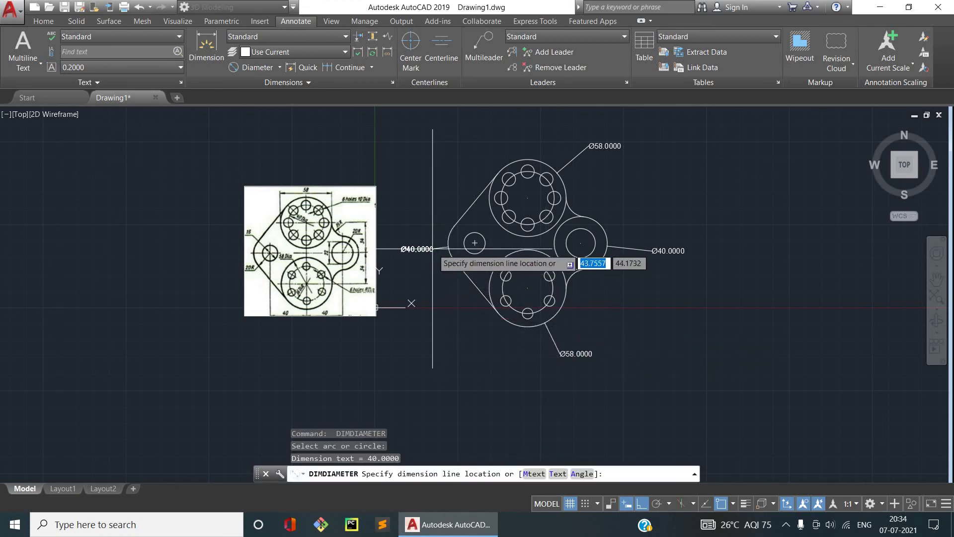
pyautogui.click(415, 239)
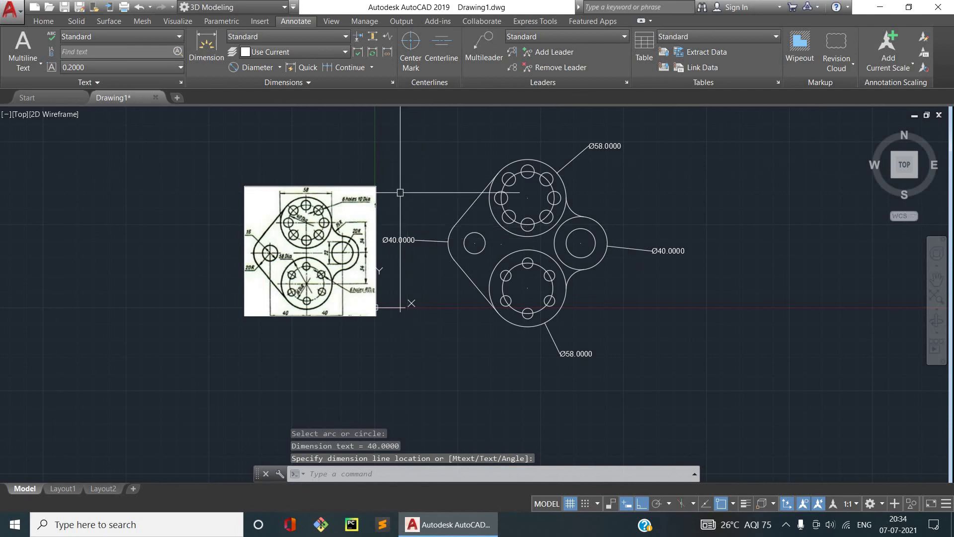
pyautogui.click(39, 20)
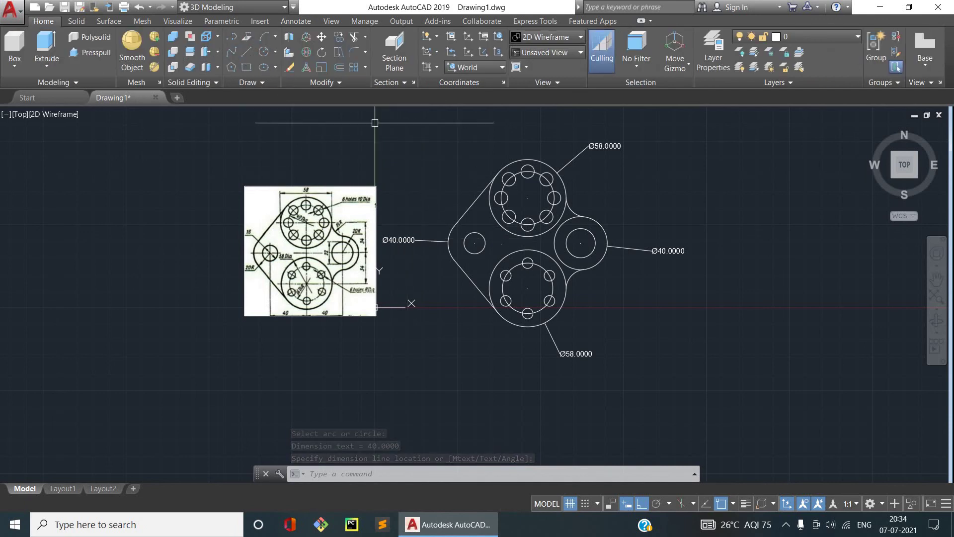
# - Change the Defpoints layer colour to yellow in Layer Properties
pyautogui.click(717, 57)
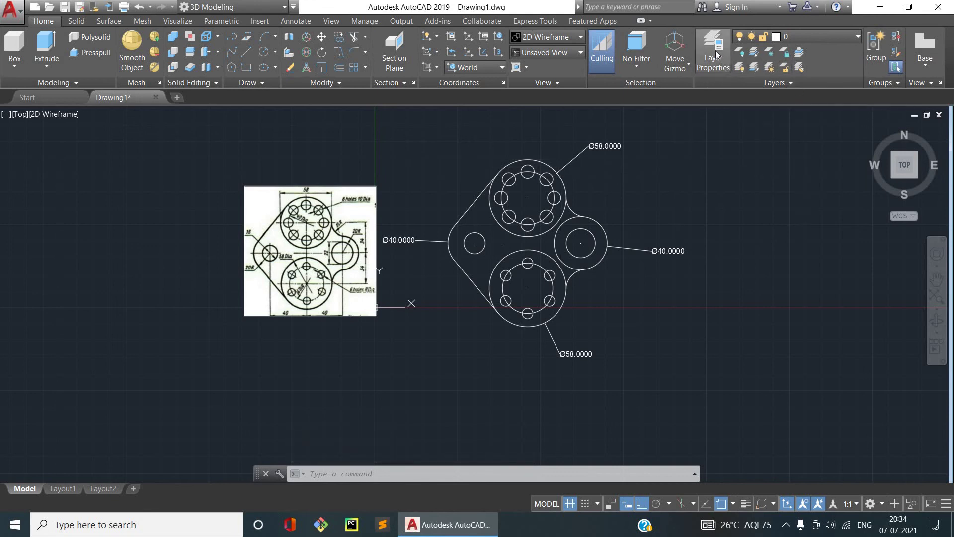
pyautogui.click(709, 51)
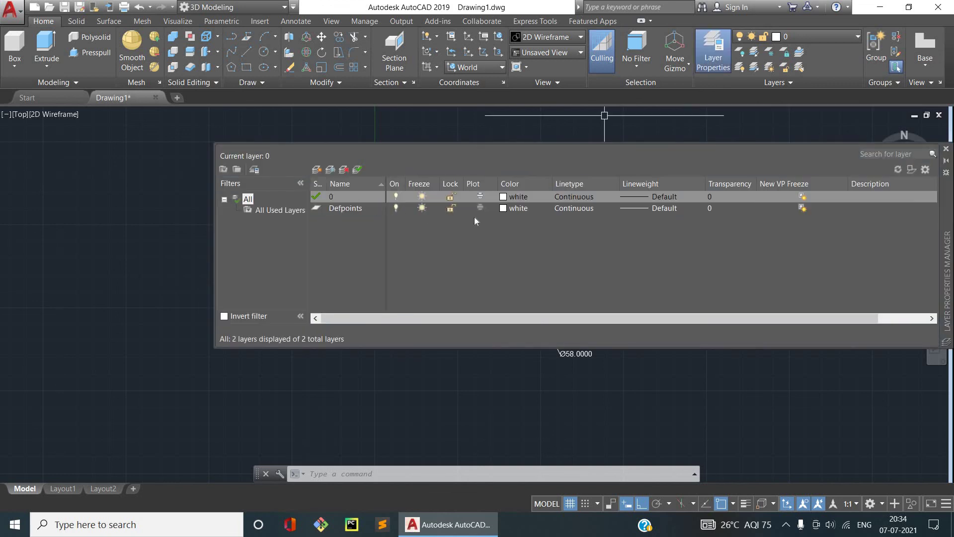
pyautogui.click(503, 208)
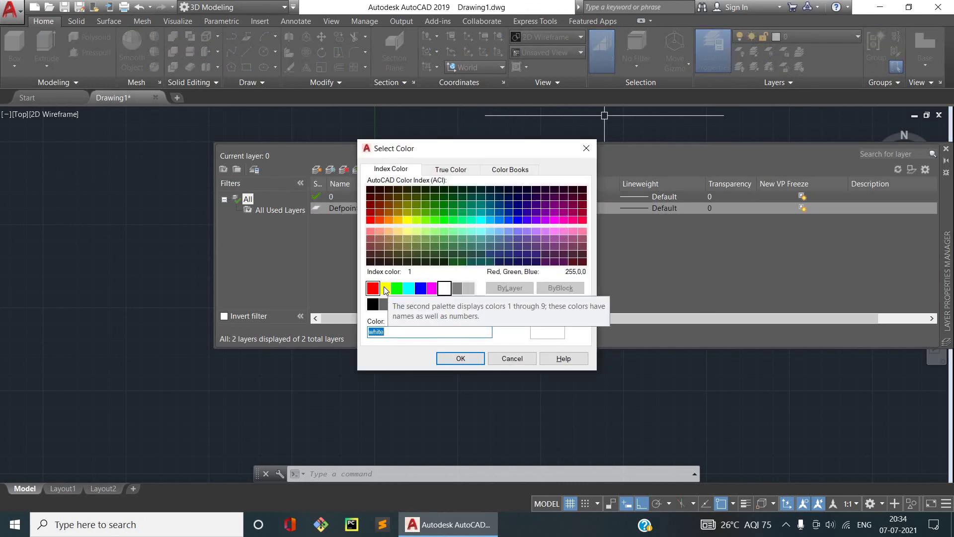
pyautogui.write('yellow')
pyautogui.click(467, 357)
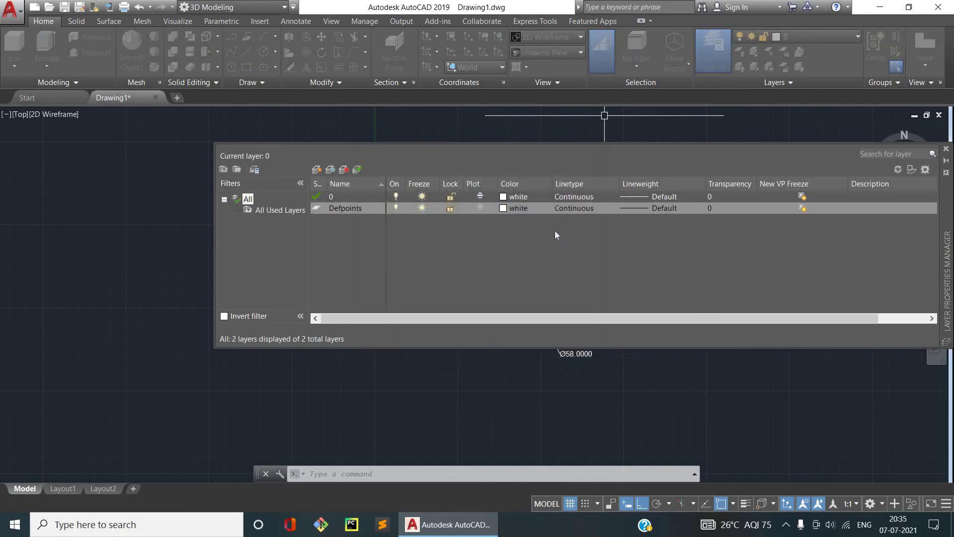
# - Create a new Layer1 and make Defpoints the current layer
pyautogui.click(317, 171)
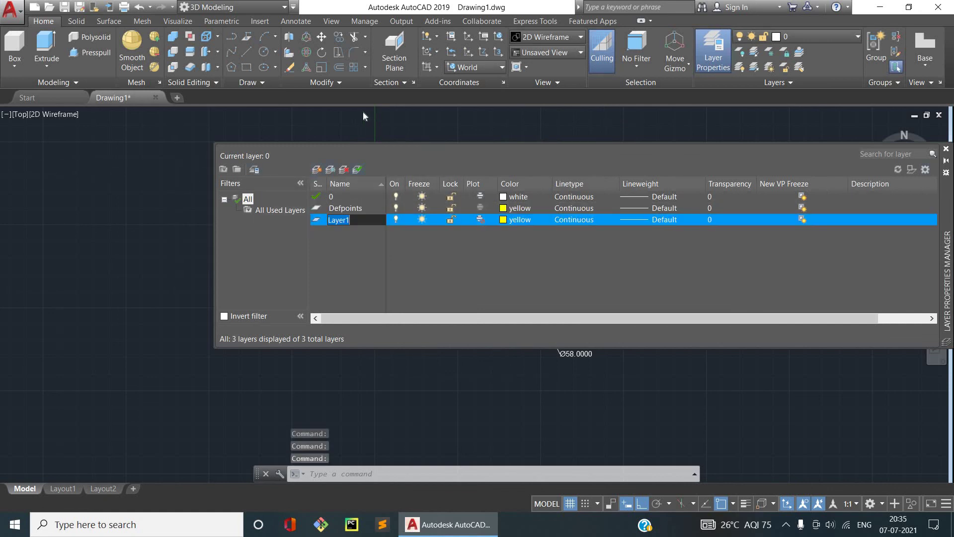
pyautogui.click(348, 207)
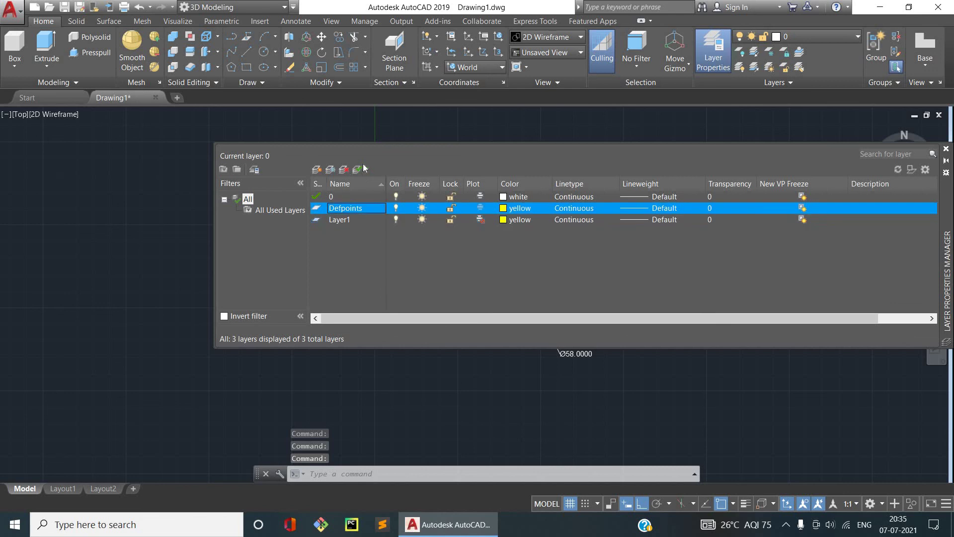
pyautogui.click(361, 170)
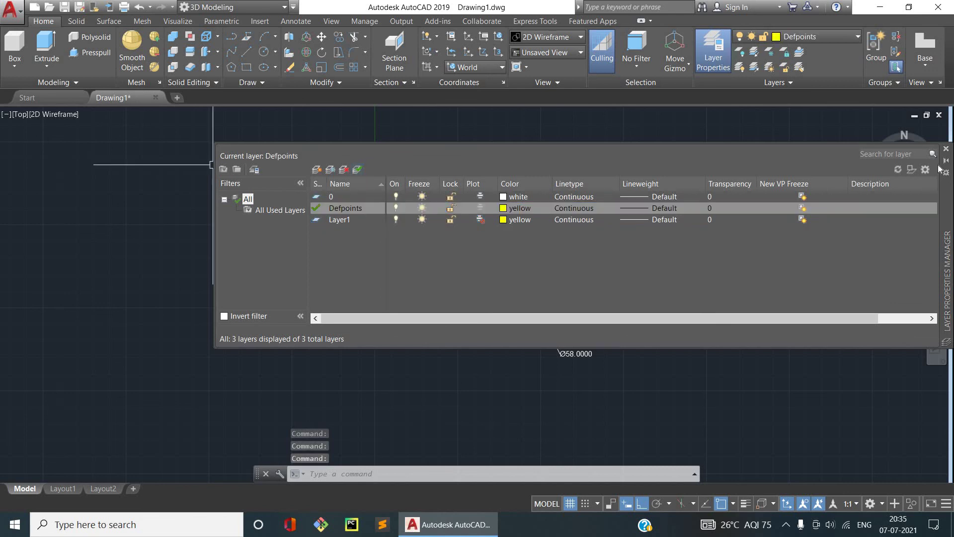
# - Assign the two Ø58 and two Ø40 dimensions to the Defpoints layer, then deselect
pyautogui.click(713, 52)
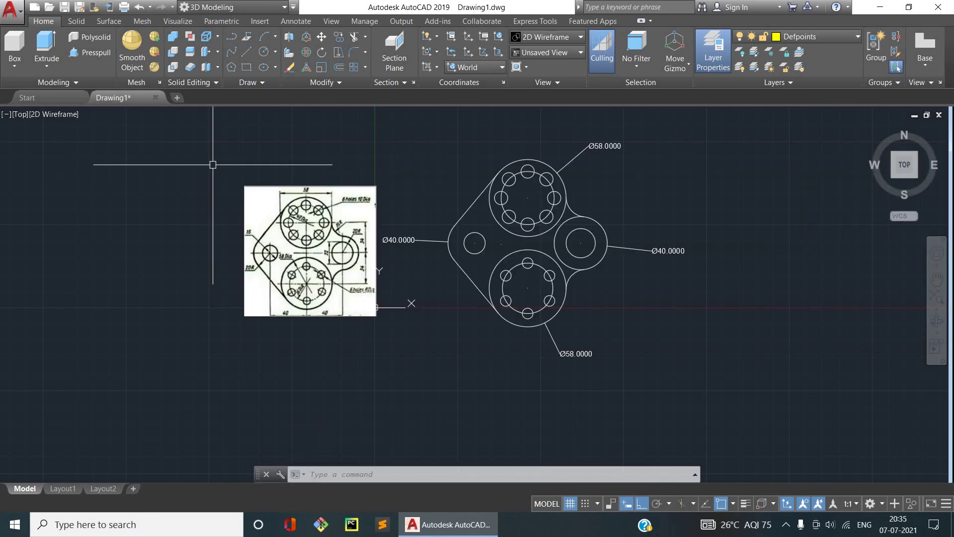
pyautogui.click(650, 253)
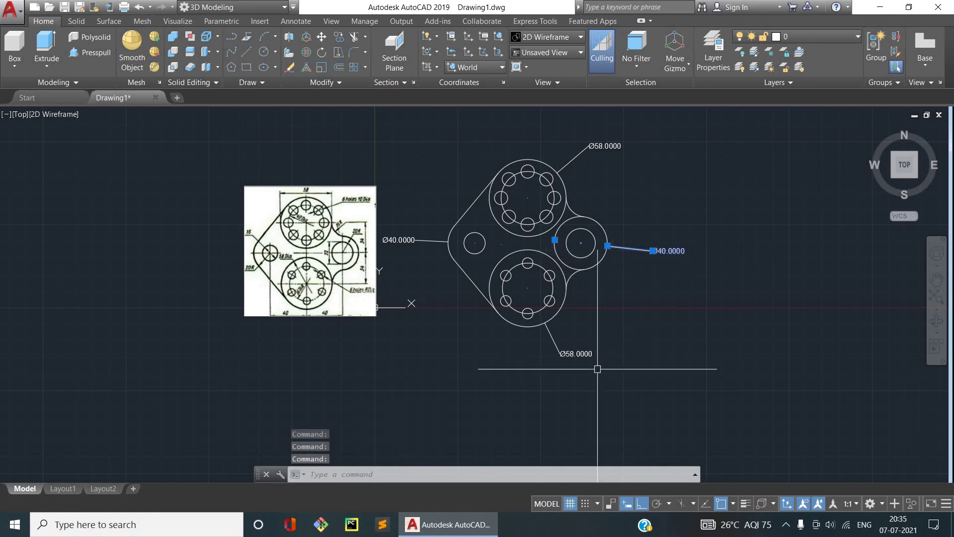
pyautogui.click(575, 352)
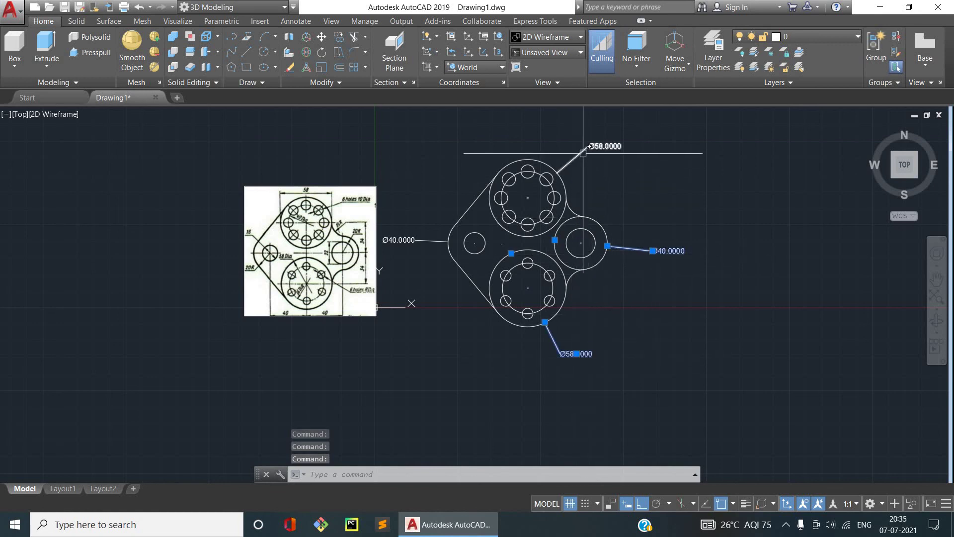
pyautogui.click(583, 159)
pyautogui.click(415, 239)
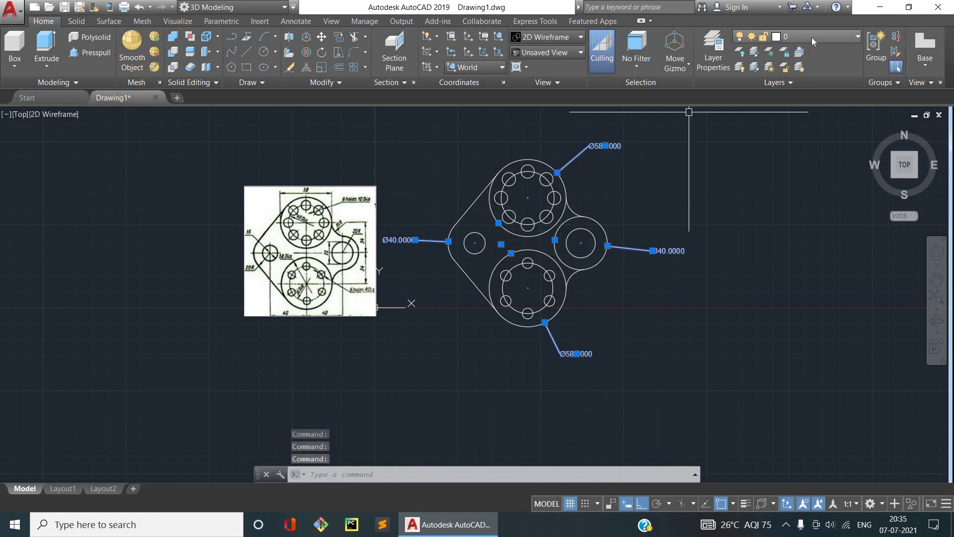
pyautogui.click(812, 37)
pyautogui.click(807, 67)
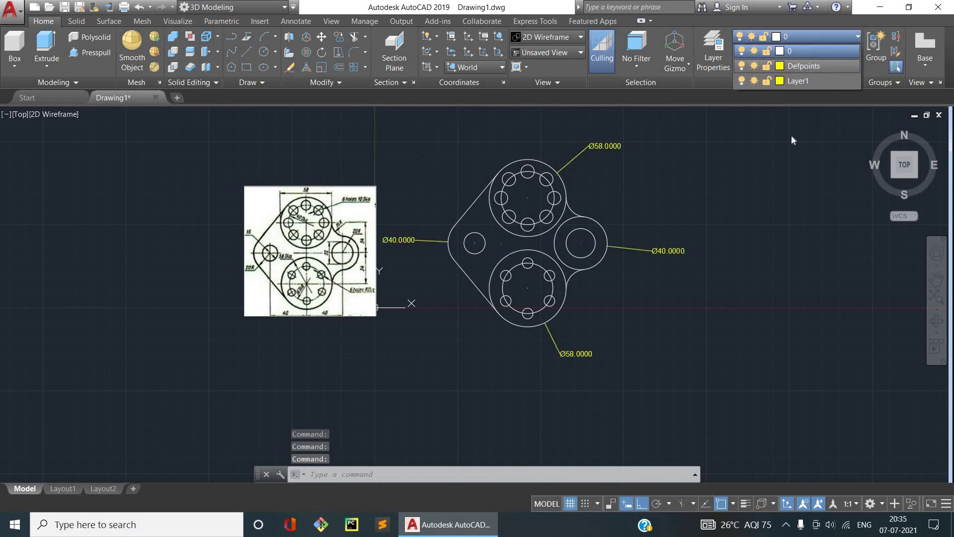
pyautogui.click(770, 344)
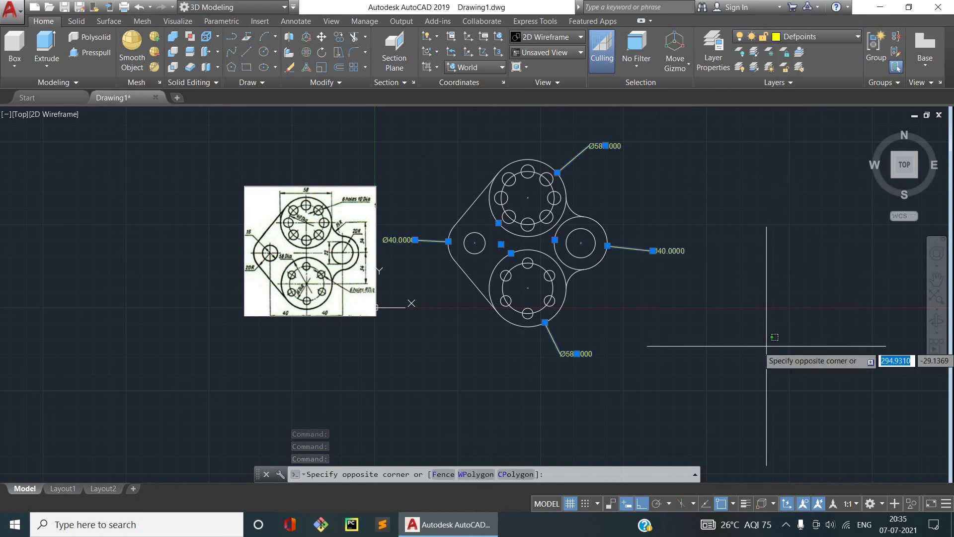
pyautogui.press('Escape')
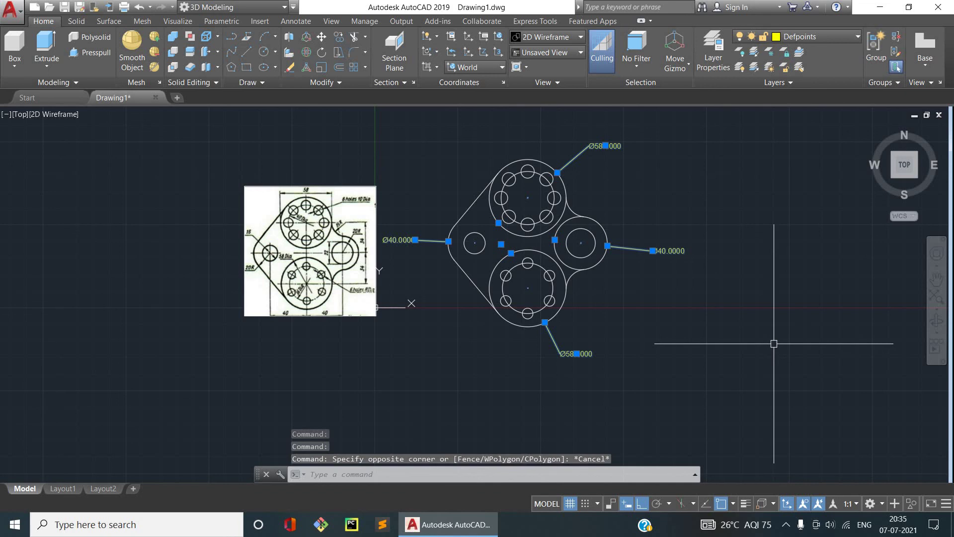
pyautogui.click(750, 229)
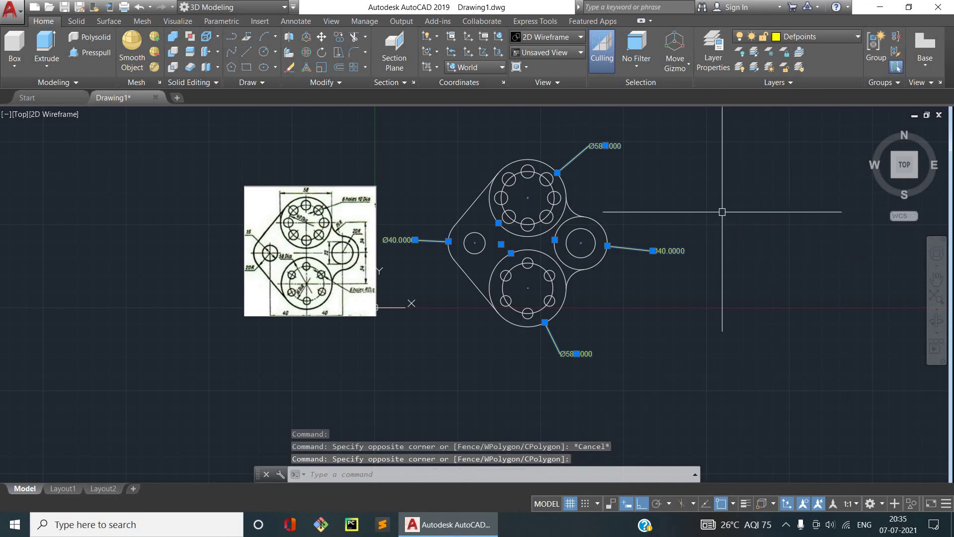
pyautogui.press('Escape')
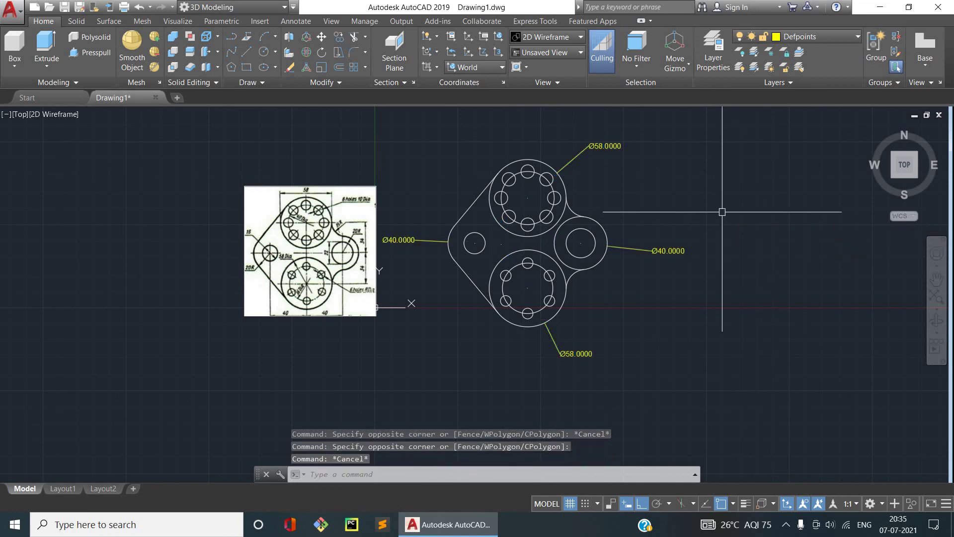